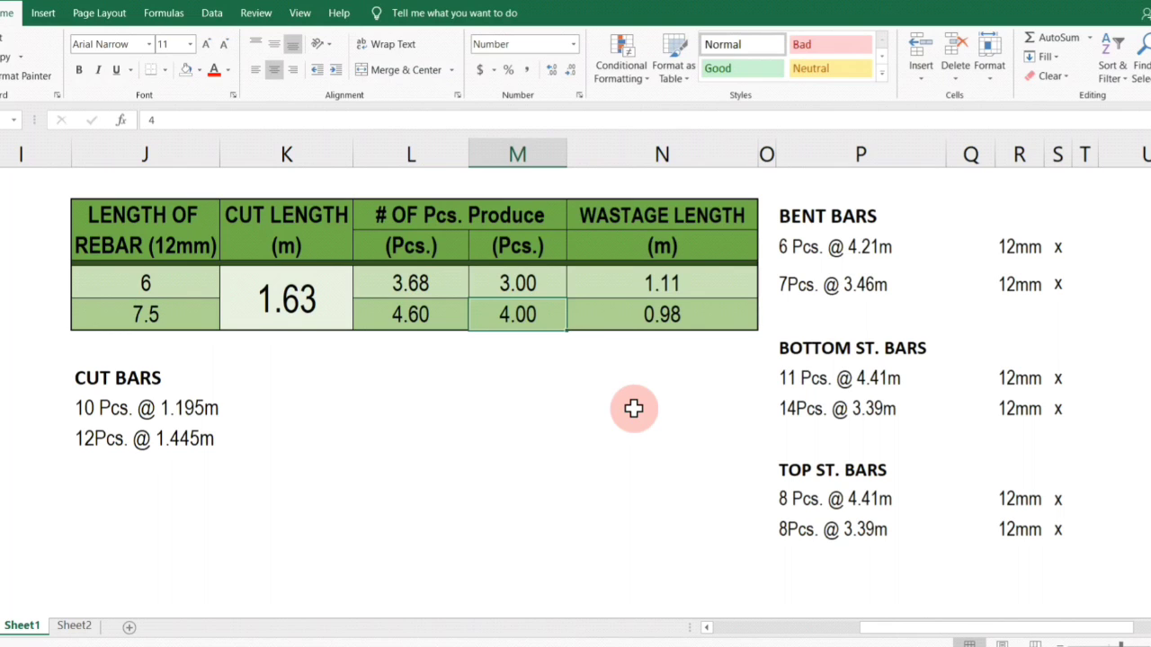
Review the bent, bottom, top and cut bar lists around the rebar table.
{"action": "left_click_drag", "start_coordinate": [800, 216], "coordinate": [912, 527]}
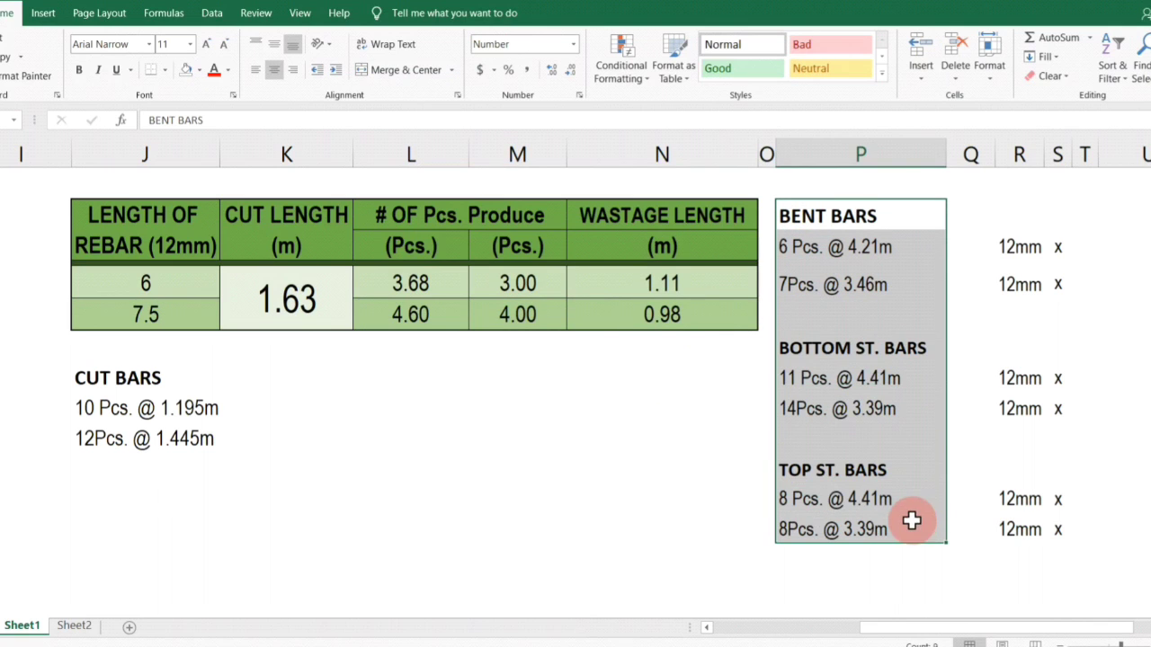
{"action": "left_click", "coordinate": [805, 220]}
{"action": "left_click", "coordinate": [807, 245]}
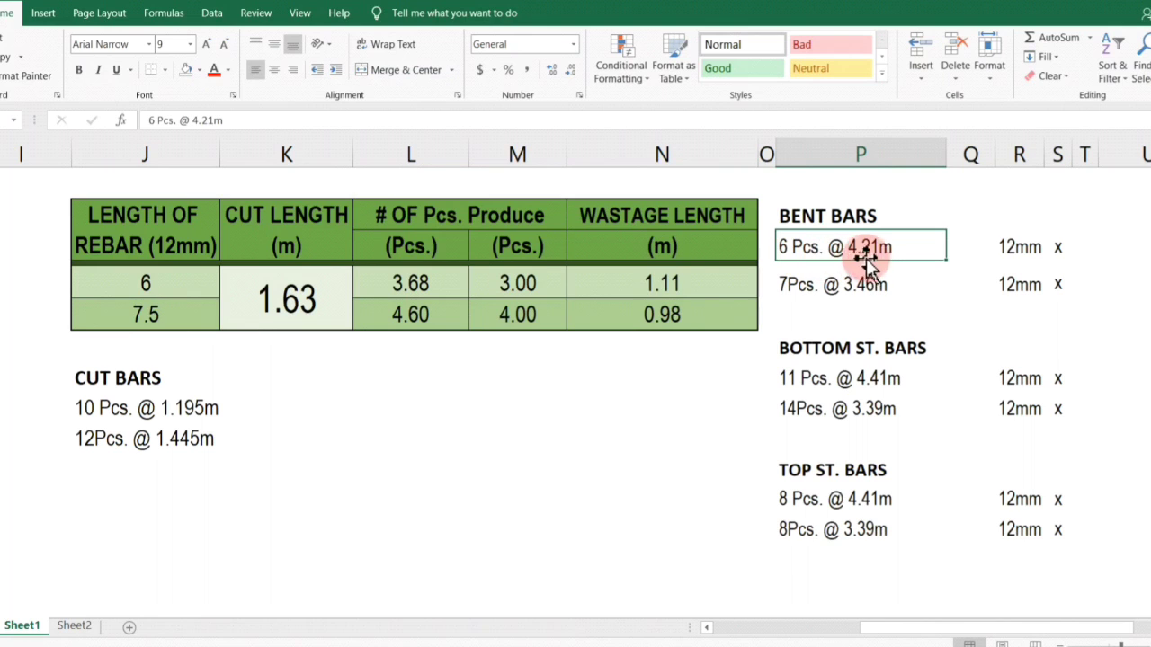
{"action": "left_click", "coordinate": [792, 285]}
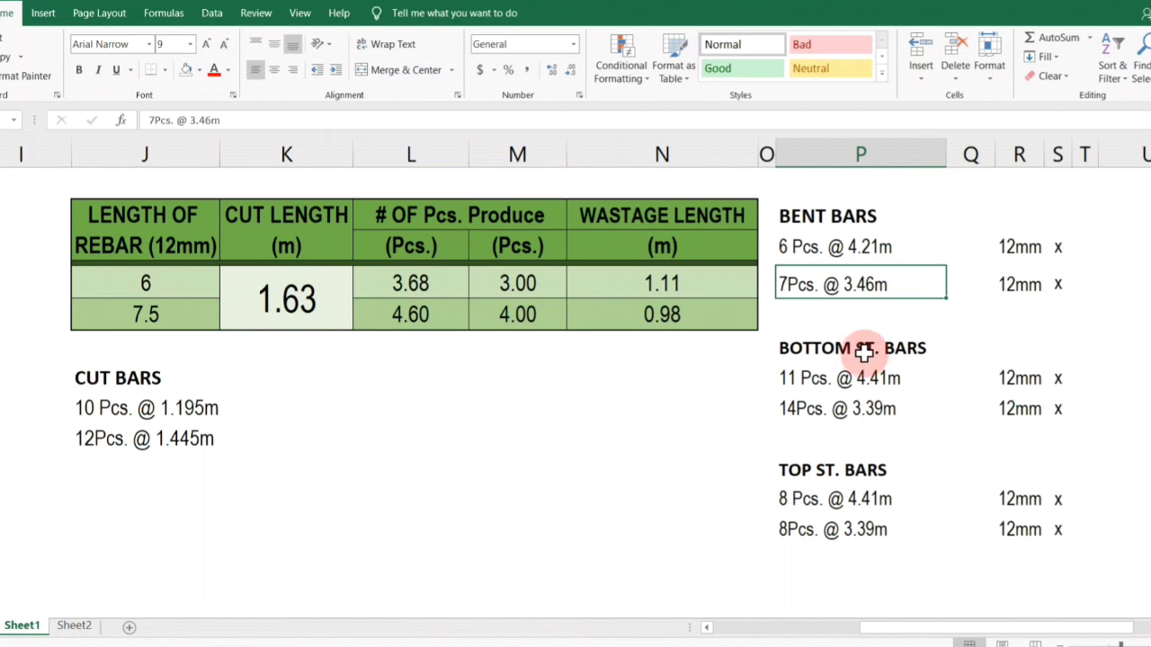
{"action": "left_click", "coordinate": [817, 348]}
{"action": "left_click", "coordinate": [815, 470]}
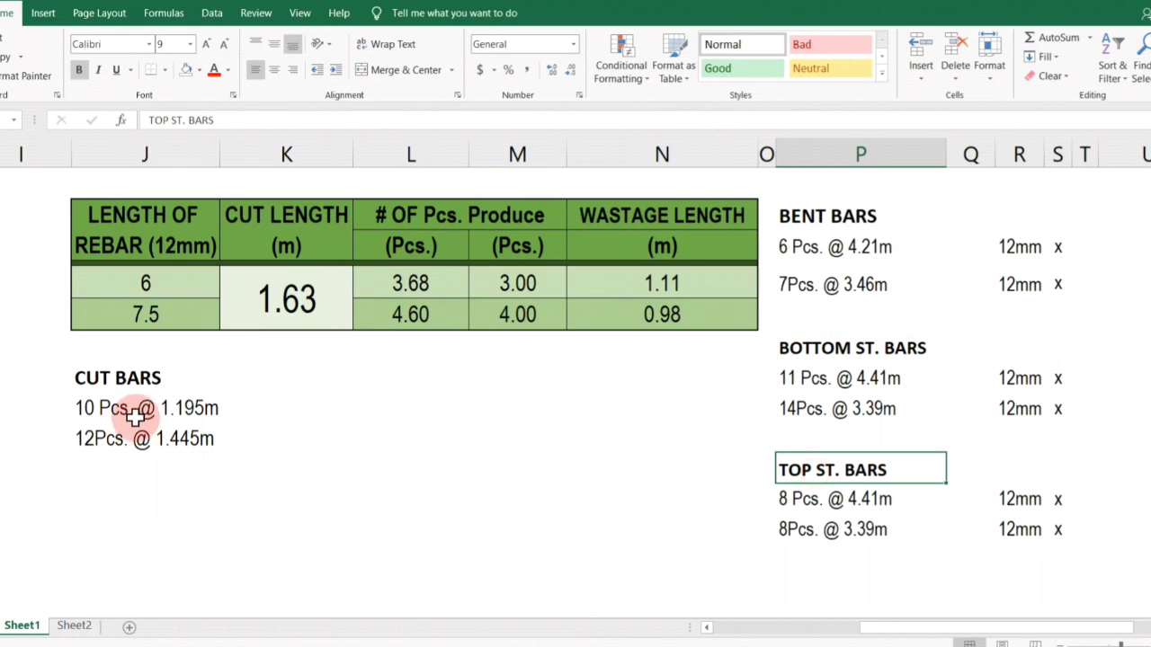
{"action": "left_click", "coordinate": [87, 374]}
{"action": "left_click", "coordinate": [630, 469]}
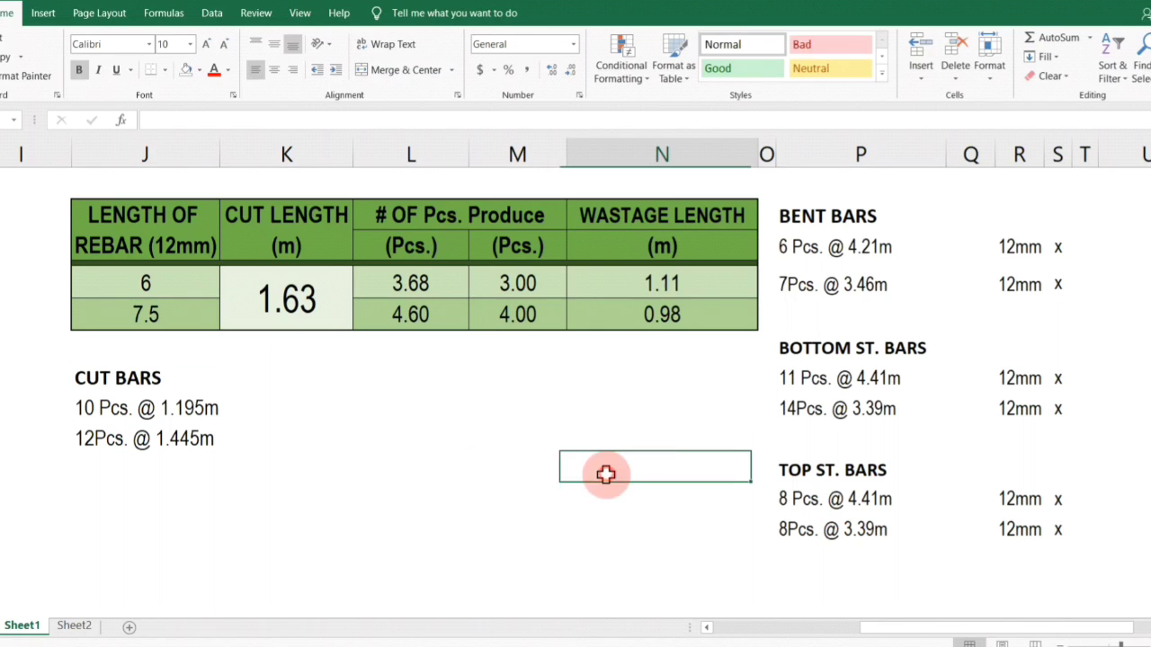
{"action": "left_click", "coordinate": [801, 225]}
{"action": "left_click", "coordinate": [373, 411]}
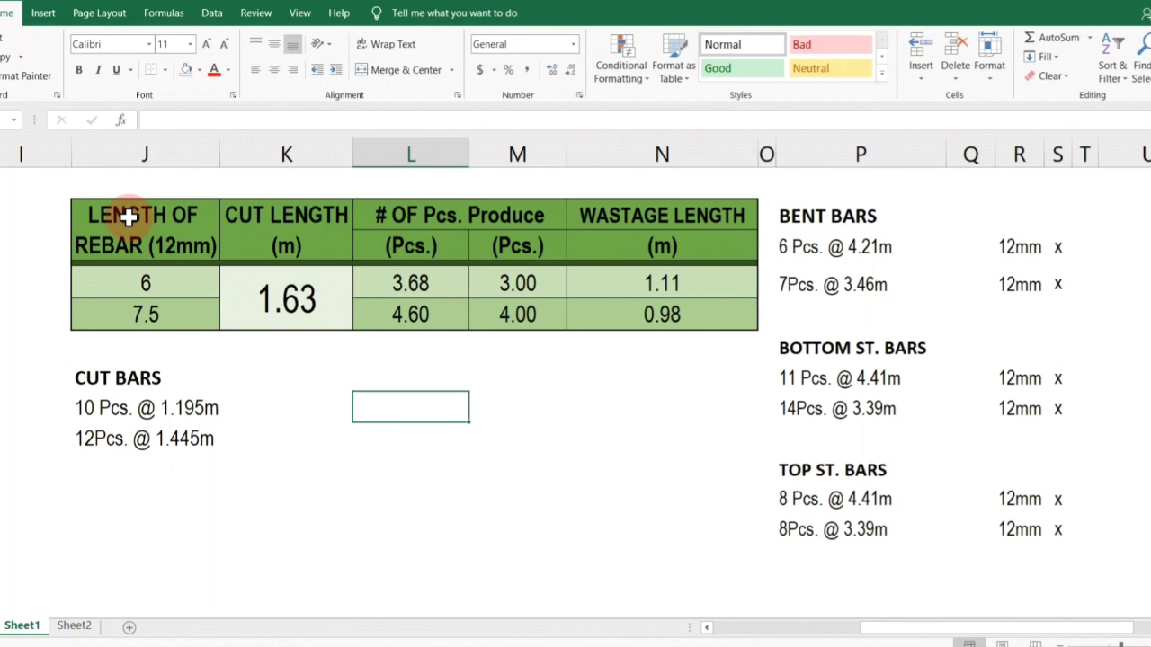
Examine the two stock rebar lengths and the shared cut length in the table.
{"action": "left_click", "coordinate": [159, 283]}
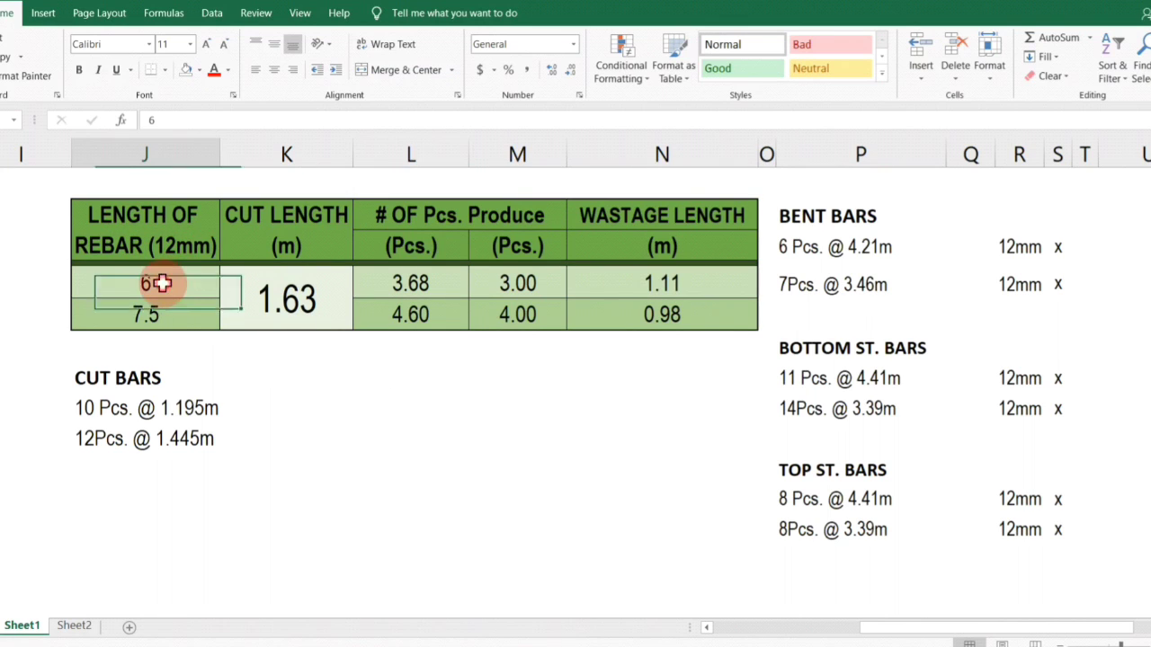
{"action": "left_click", "coordinate": [162, 322]}
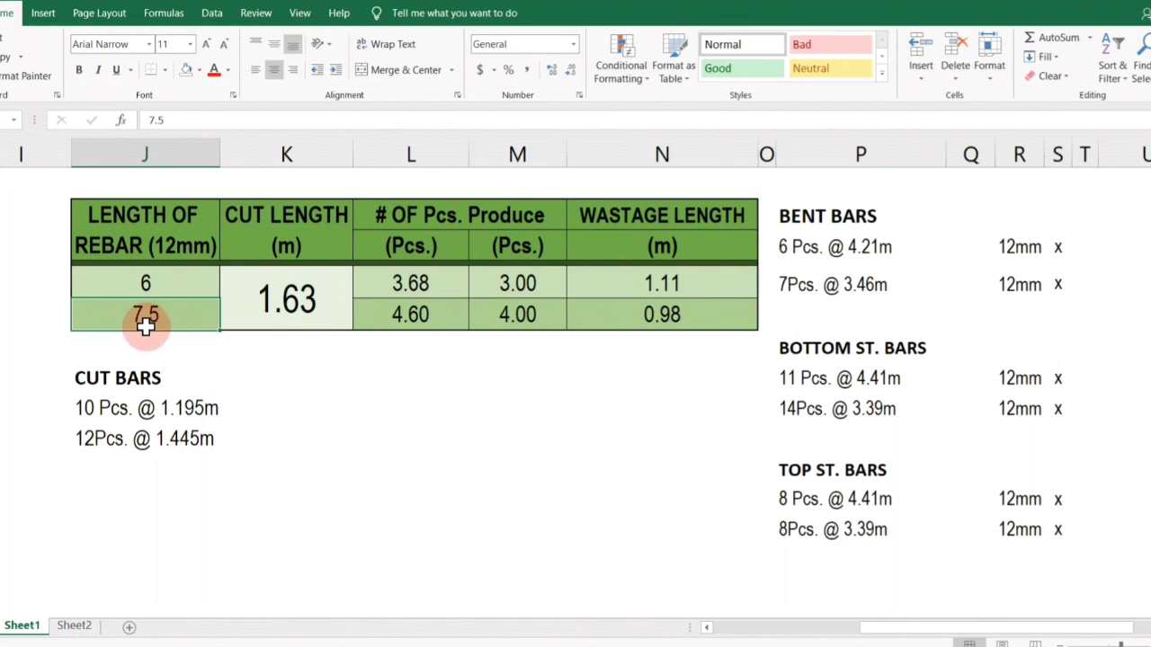
{"action": "left_click", "coordinate": [314, 310]}
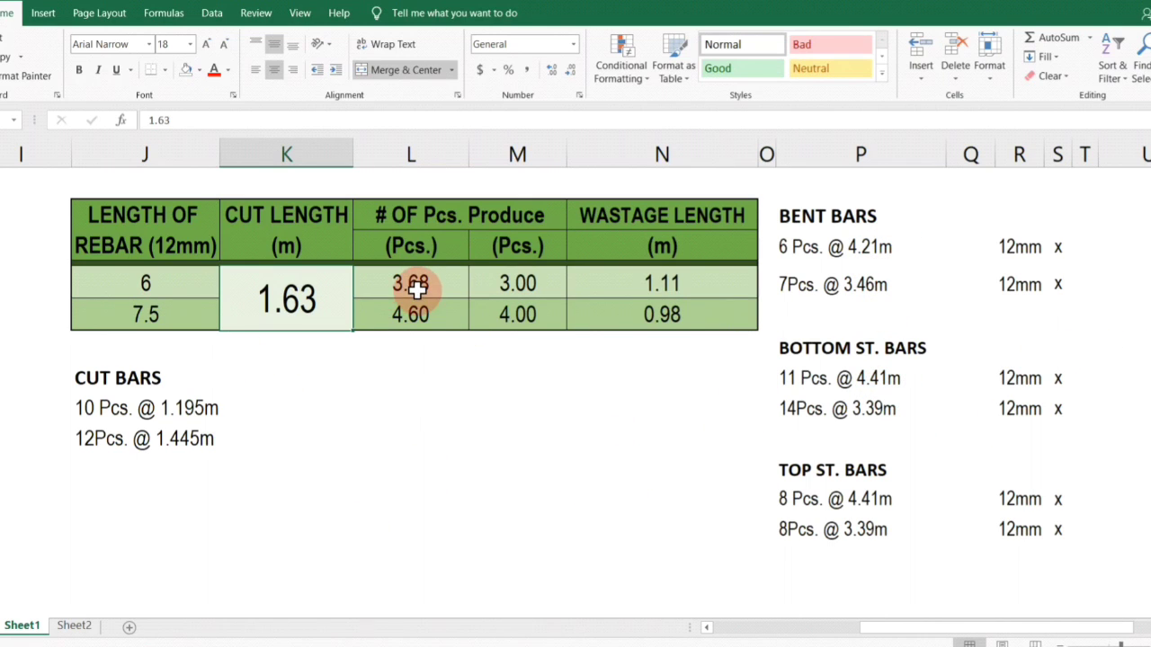
Compare the calculated and whole-number pieces produced for both rebar lengths, including the formula behind the calculated count.
{"action": "left_click", "coordinate": [415, 288]}
{"action": "left_click", "coordinate": [409, 220]}
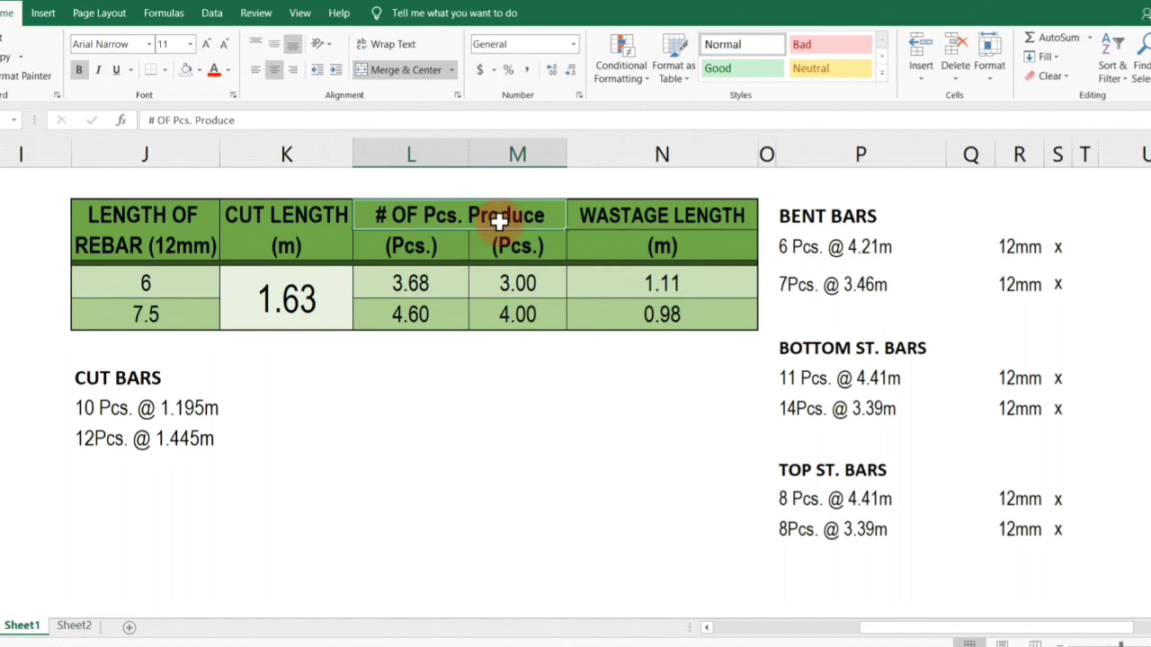
{"action": "left_click_drag", "start_coordinate": [435, 279], "coordinate": [382, 338]}
{"action": "left_click", "coordinate": [383, 357]}
{"action": "left_click_drag", "start_coordinate": [406, 282], "coordinate": [408, 313]}
{"action": "left_click", "coordinate": [515, 288]}
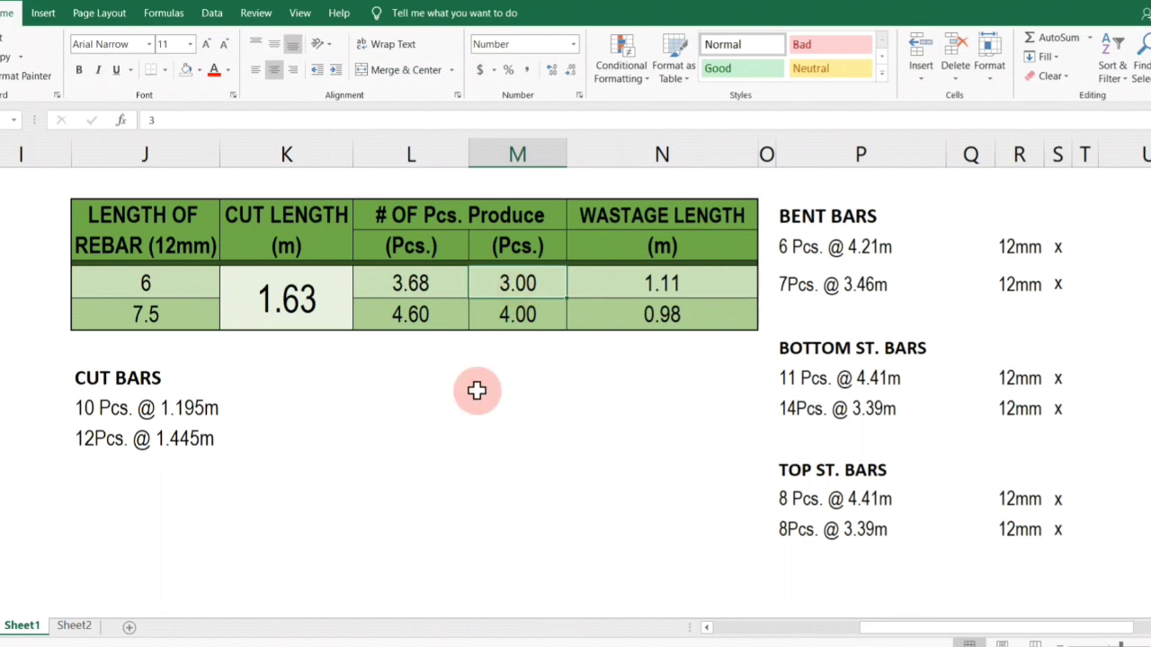
{"action": "left_click", "coordinate": [522, 315]}
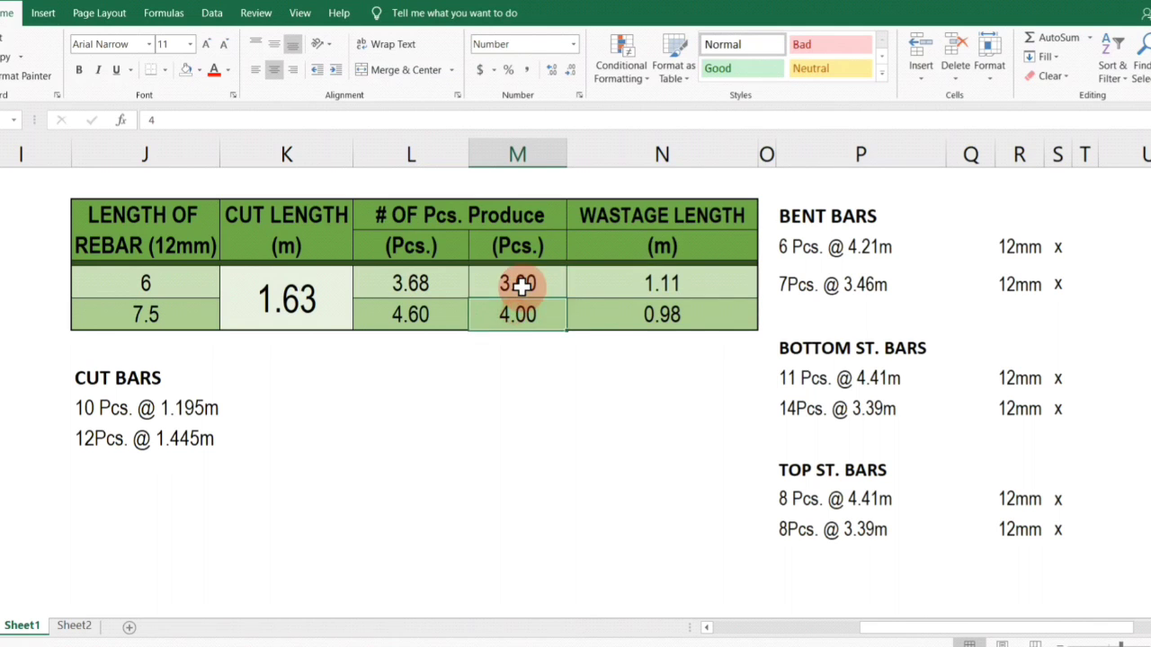
{"action": "left_click", "coordinate": [401, 317]}
{"action": "left_click", "coordinate": [530, 314]}
{"action": "left_click", "coordinate": [412, 289]}
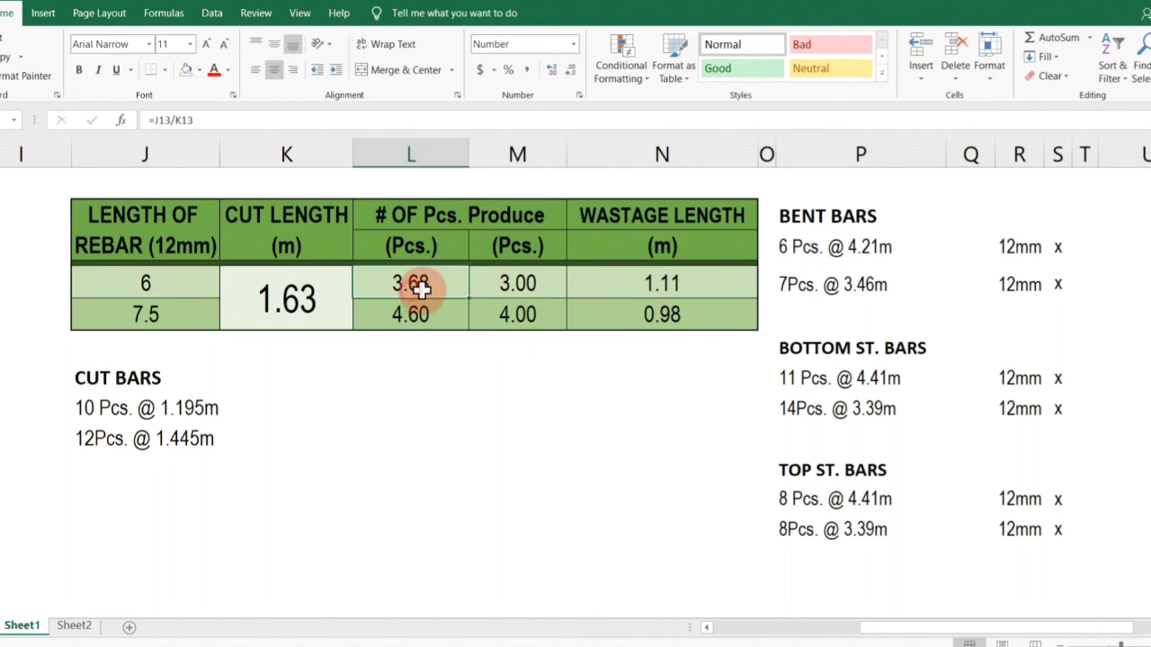
{"action": "left_click", "coordinate": [539, 286]}
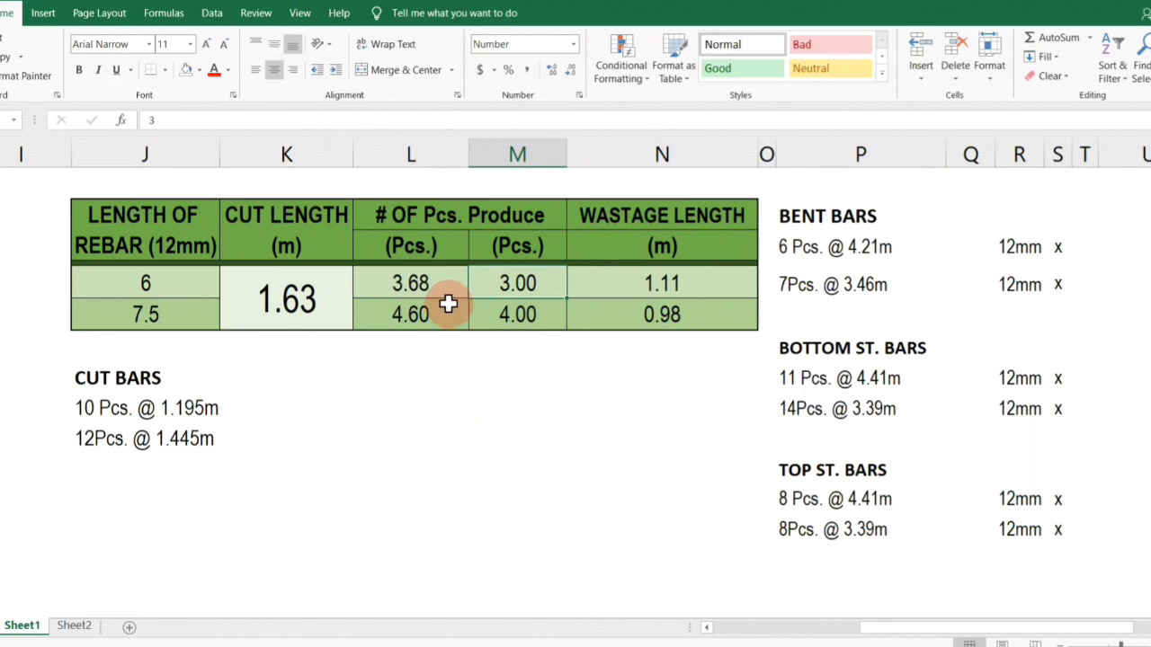
{"action": "left_click", "coordinate": [432, 281]}
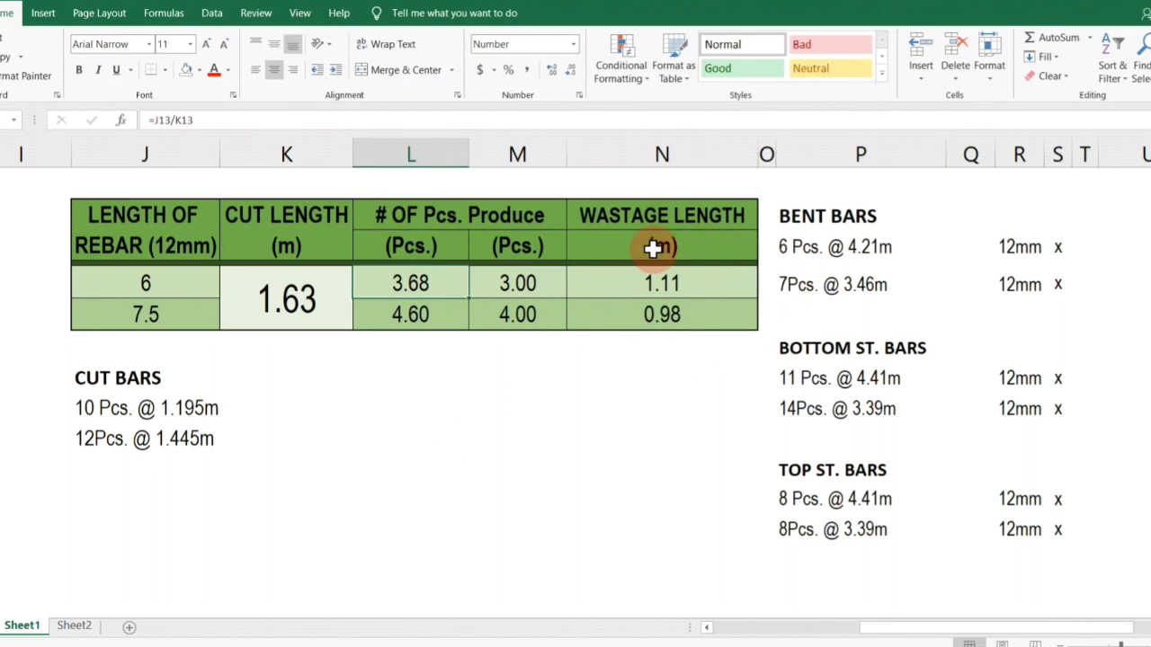
Examine the wastage length results and trace the cell references in the 6 m rebar's wastage formula.
{"action": "left_click_drag", "start_coordinate": [689, 285], "coordinate": [670, 316]}
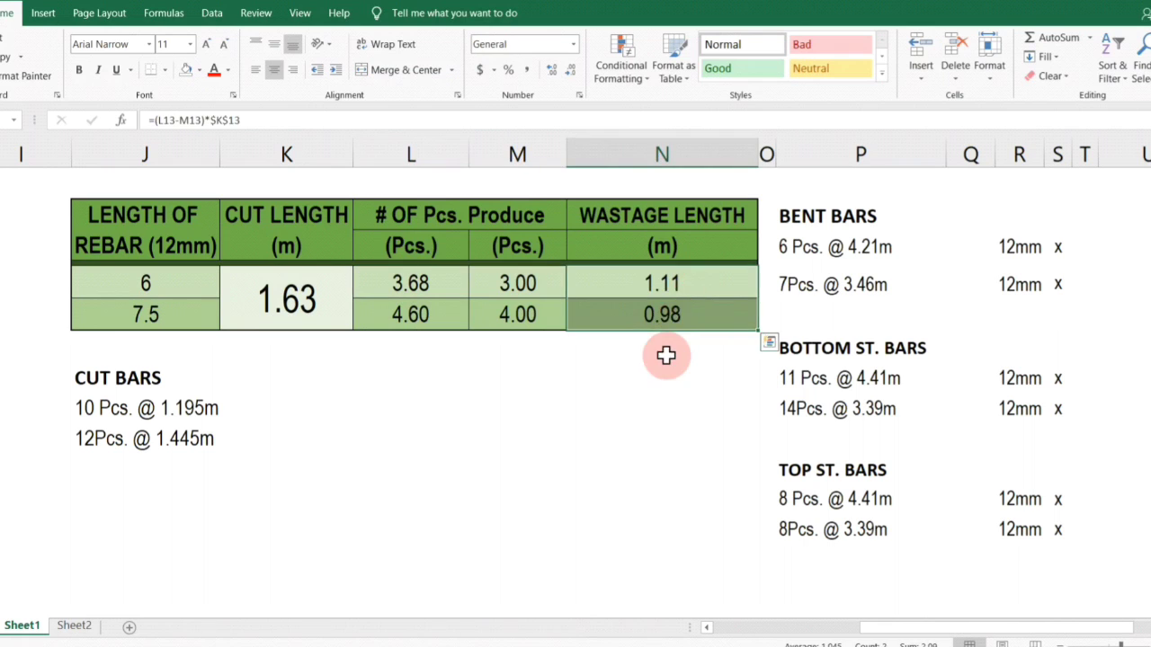
{"action": "left_click", "coordinate": [665, 344]}
{"action": "left_click", "coordinate": [640, 427]}
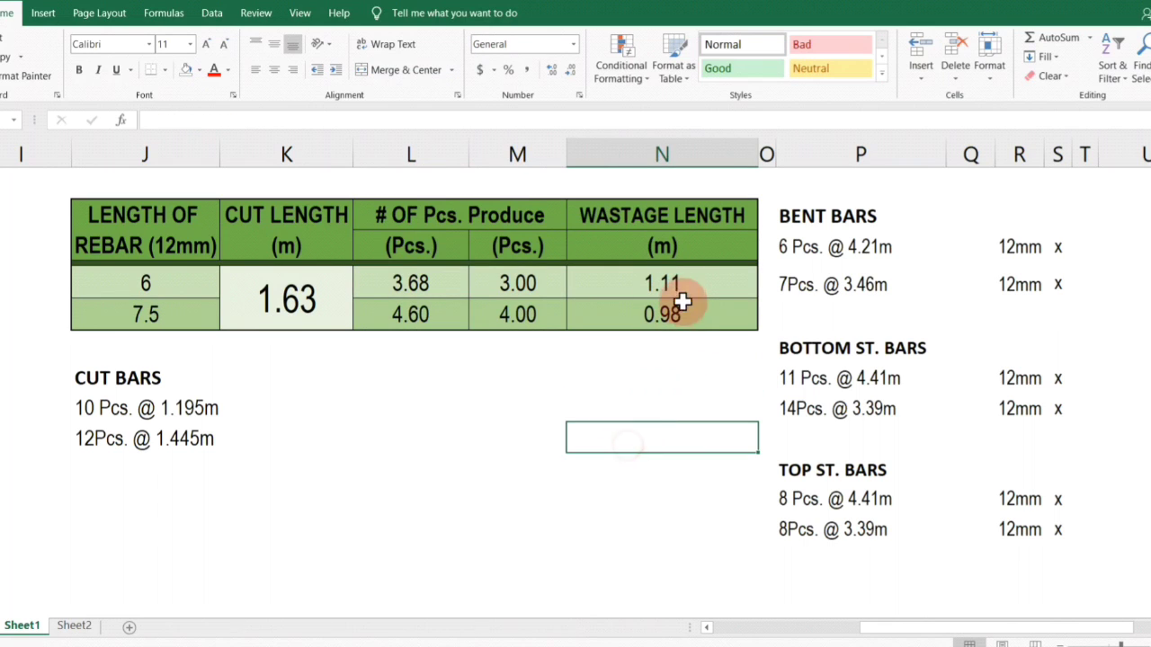
{"action": "left_click", "coordinate": [682, 285]}
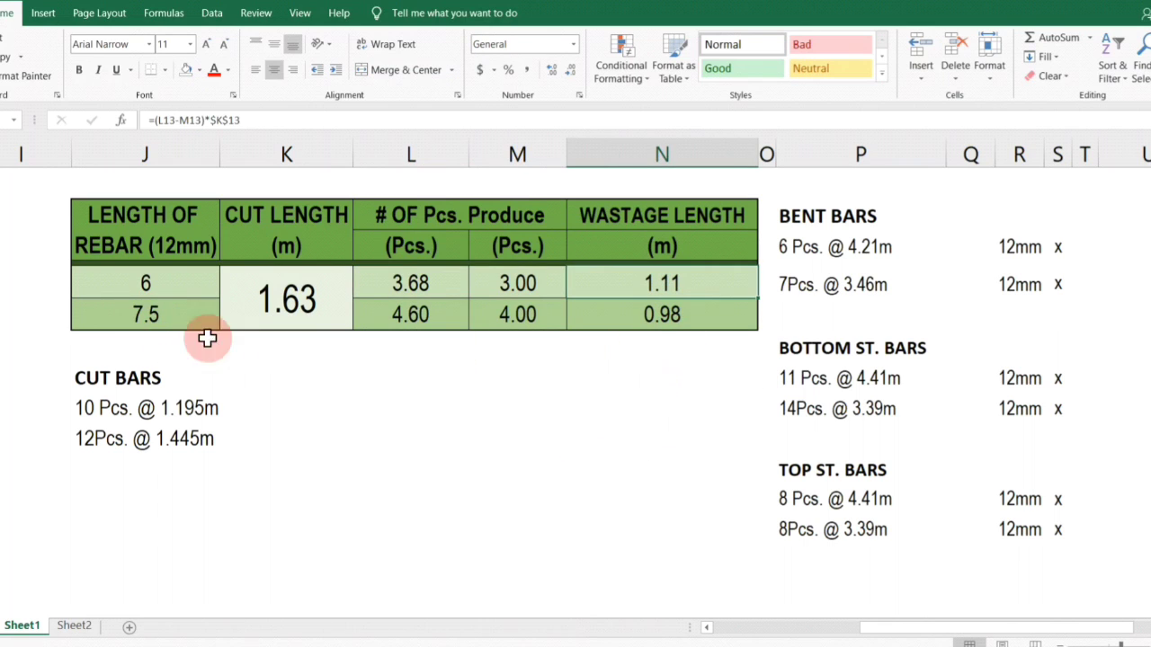
{"action": "left_click", "coordinate": [600, 449]}
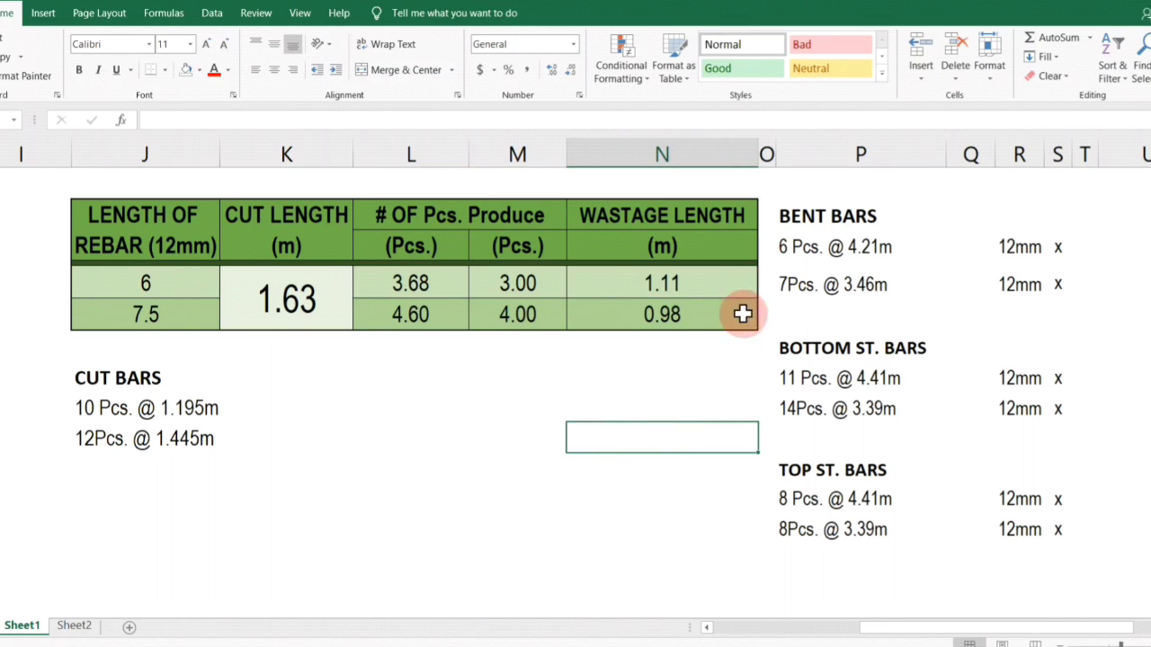
{"action": "left_click", "coordinate": [648, 285]}
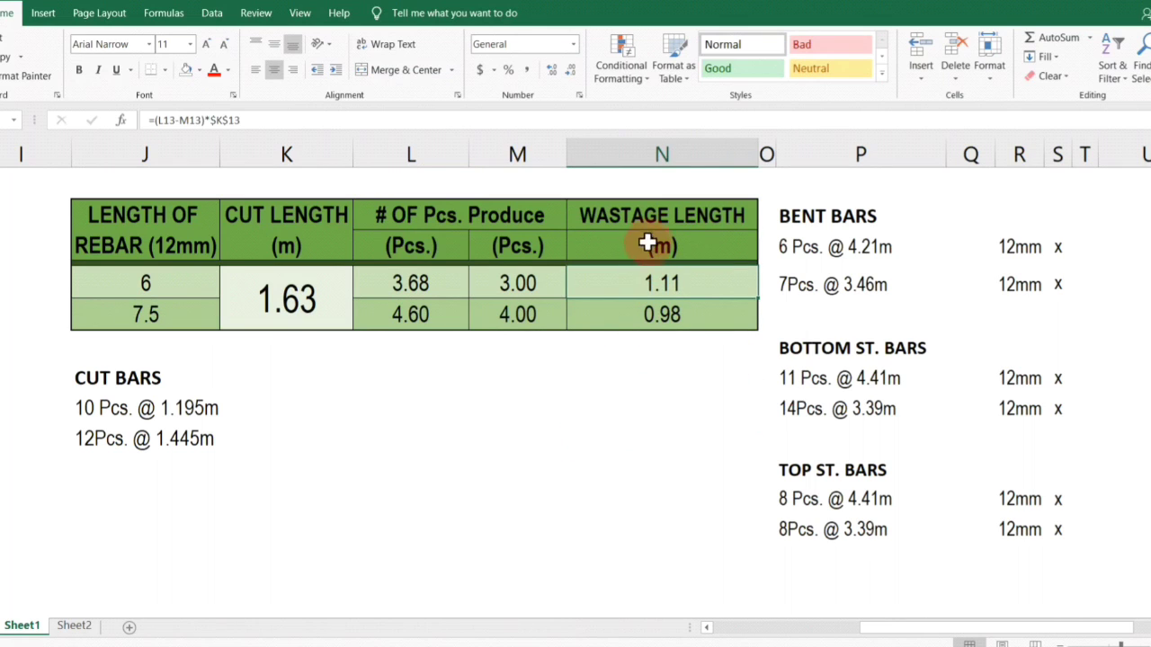
{"action": "left_click", "coordinate": [255, 120]}
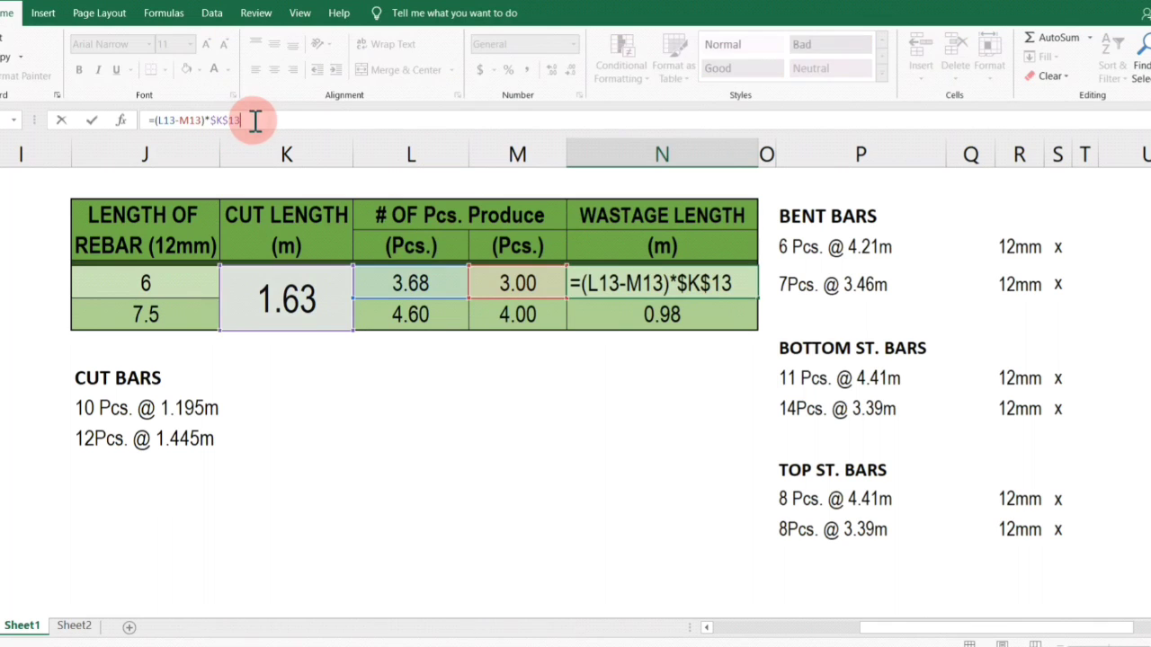
{"action": "left_click", "coordinate": [426, 460]}
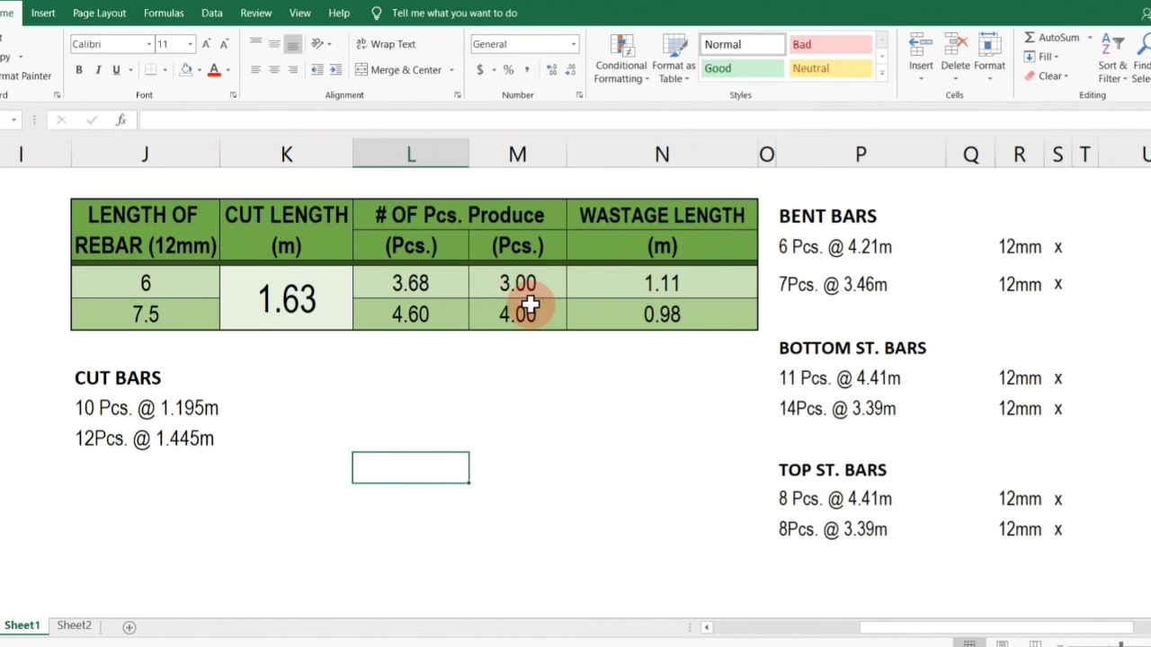
Check the 6 m rebar's piece counts and cut length, and multiply 0.68 by 1.63 in the calculator.
{"action": "left_click", "coordinate": [501, 282]}
{"action": "left_click", "coordinate": [399, 282]}
{"action": "left_click", "coordinate": [525, 286]}
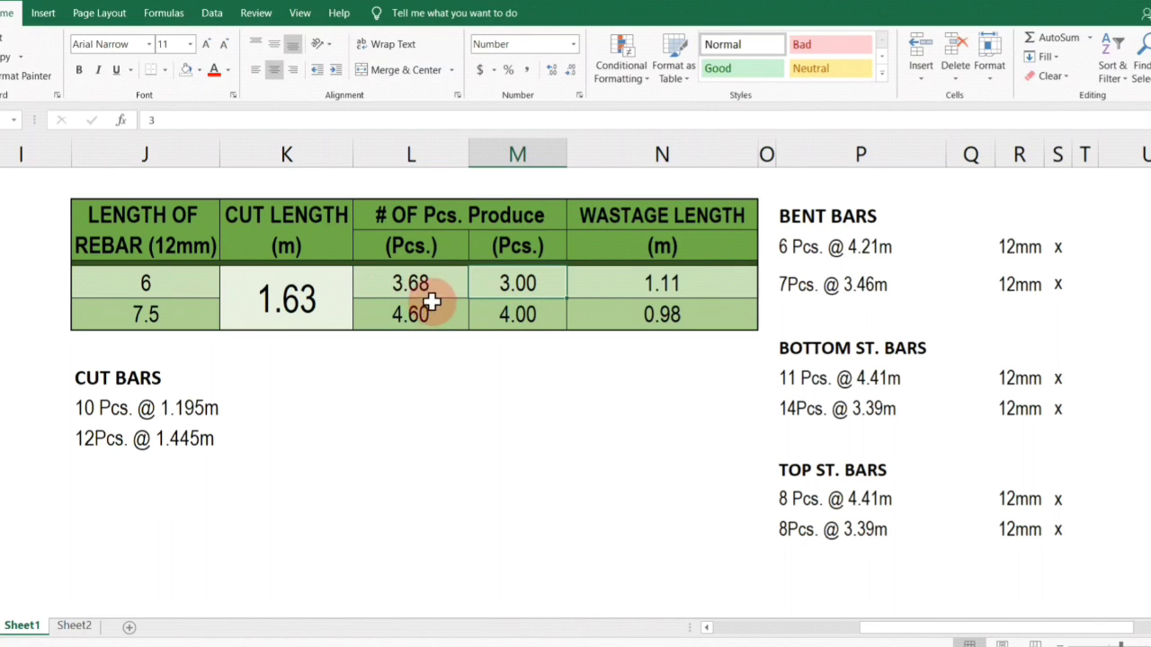
{"action": "left_click", "coordinate": [300, 300]}
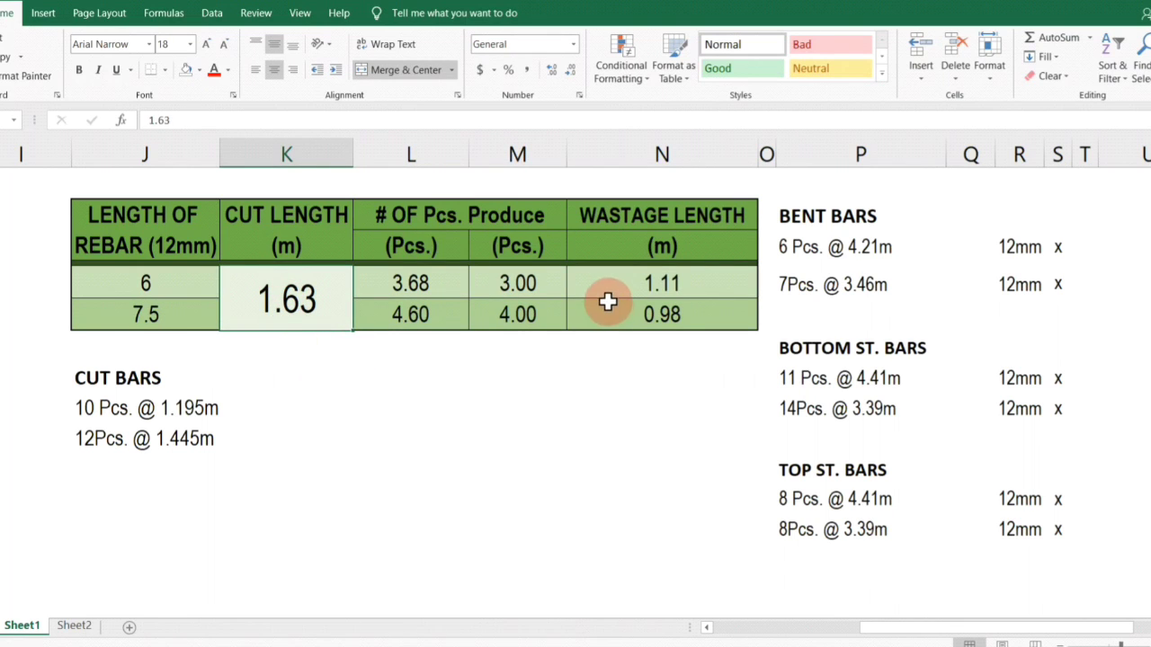
{"action": "left_click", "coordinate": [463, 409]}
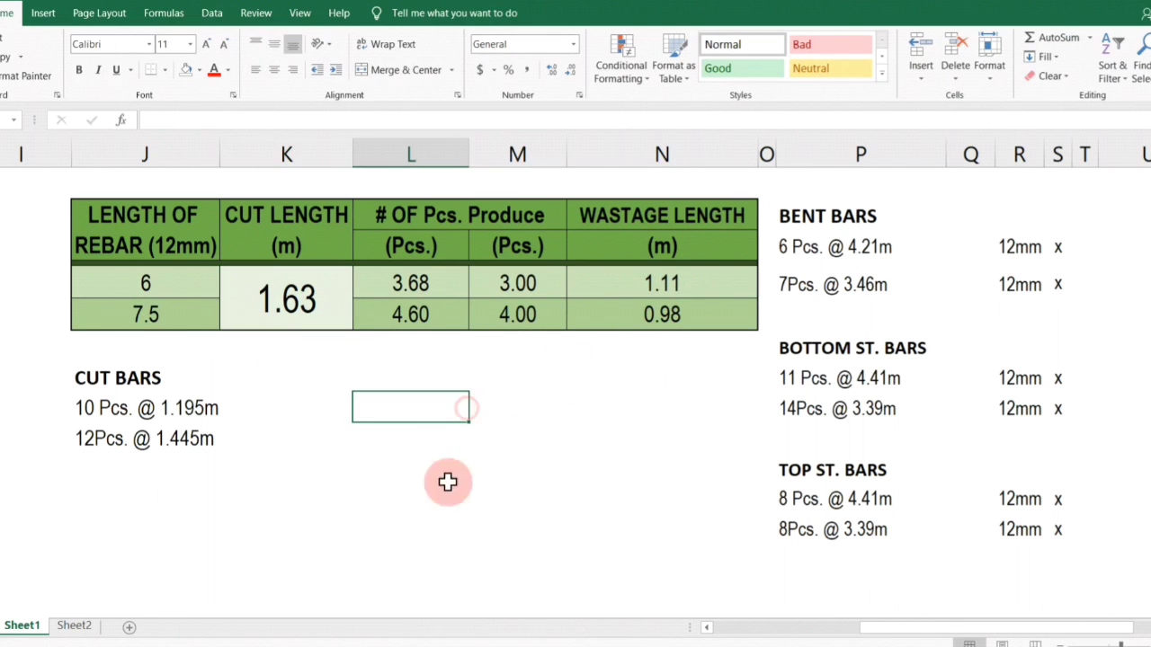
{"action": "type", "text": ".68×1"}
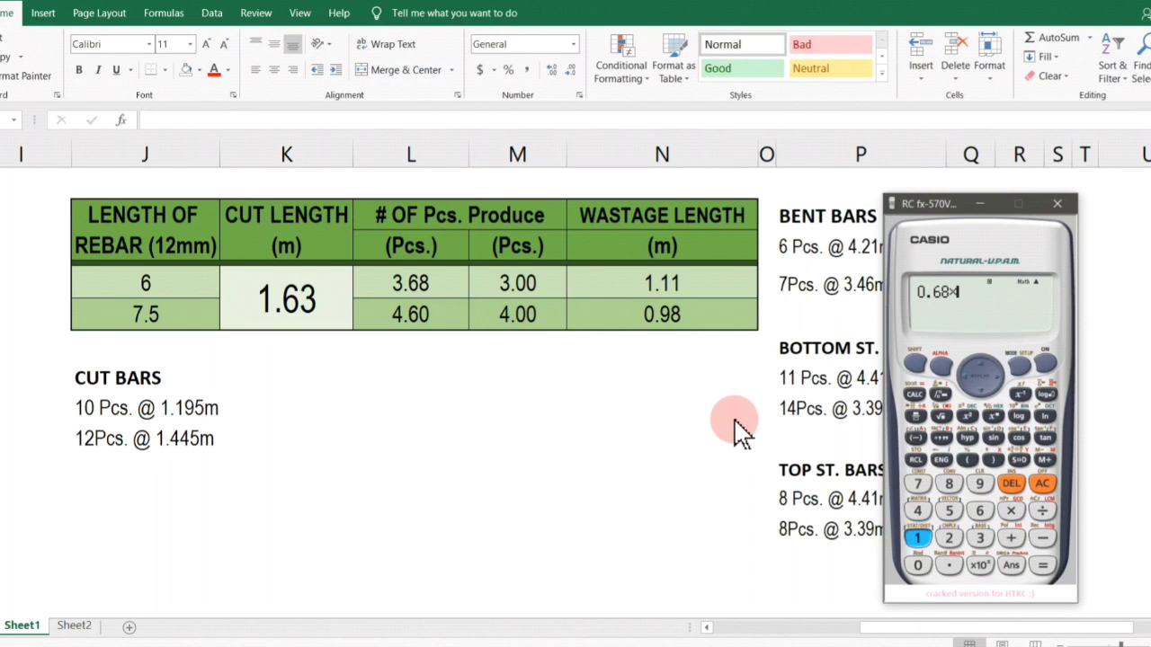
{"action": "scroll", "coordinate": [736, 430], "scroll_direction": "down", "scroll_amount": 1}
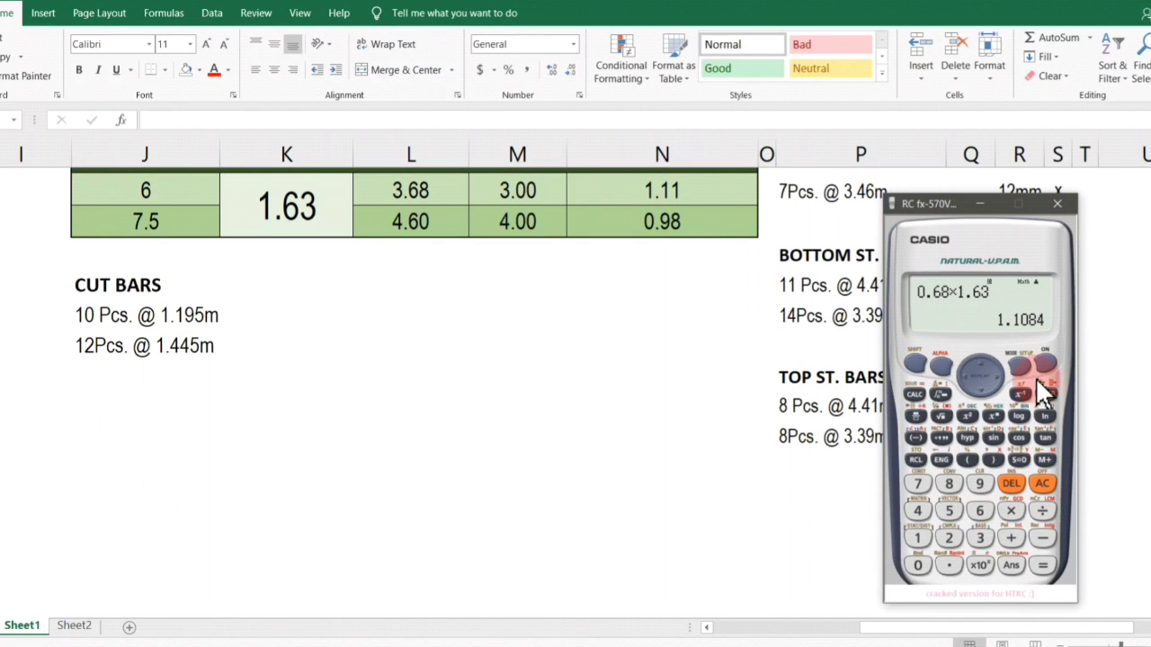
{"action": "scroll", "coordinate": [783, 303], "scroll_direction": "up", "scroll_amount": 2}
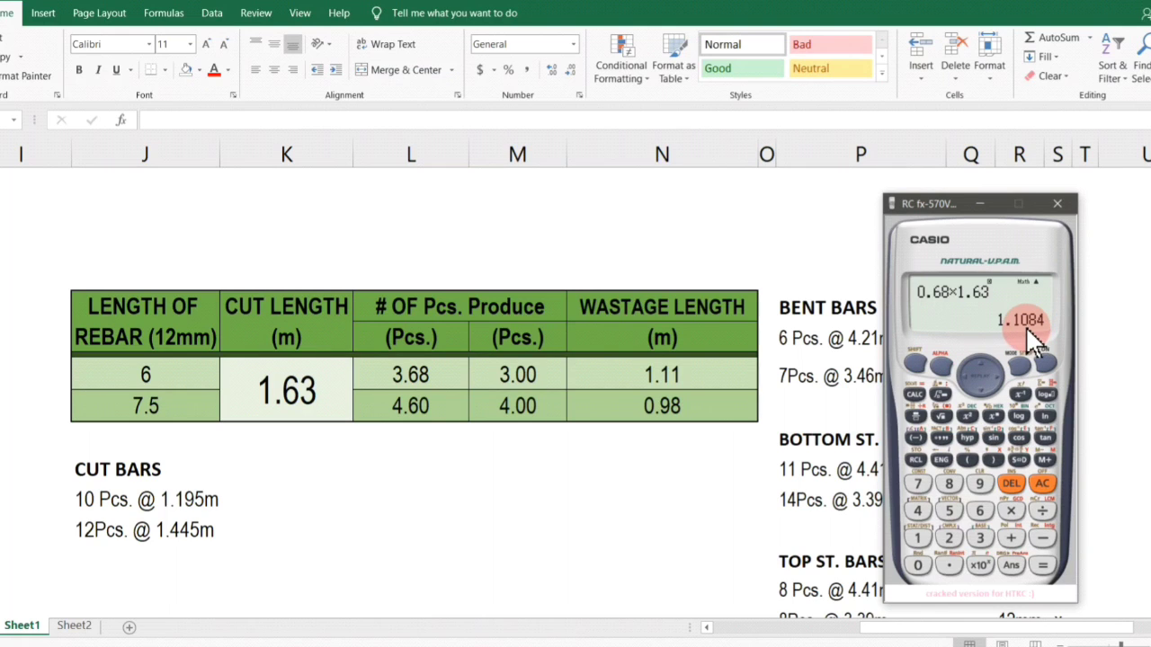
Format both wastage length values to three decimal places.
{"action": "left_click", "coordinate": [671, 376]}
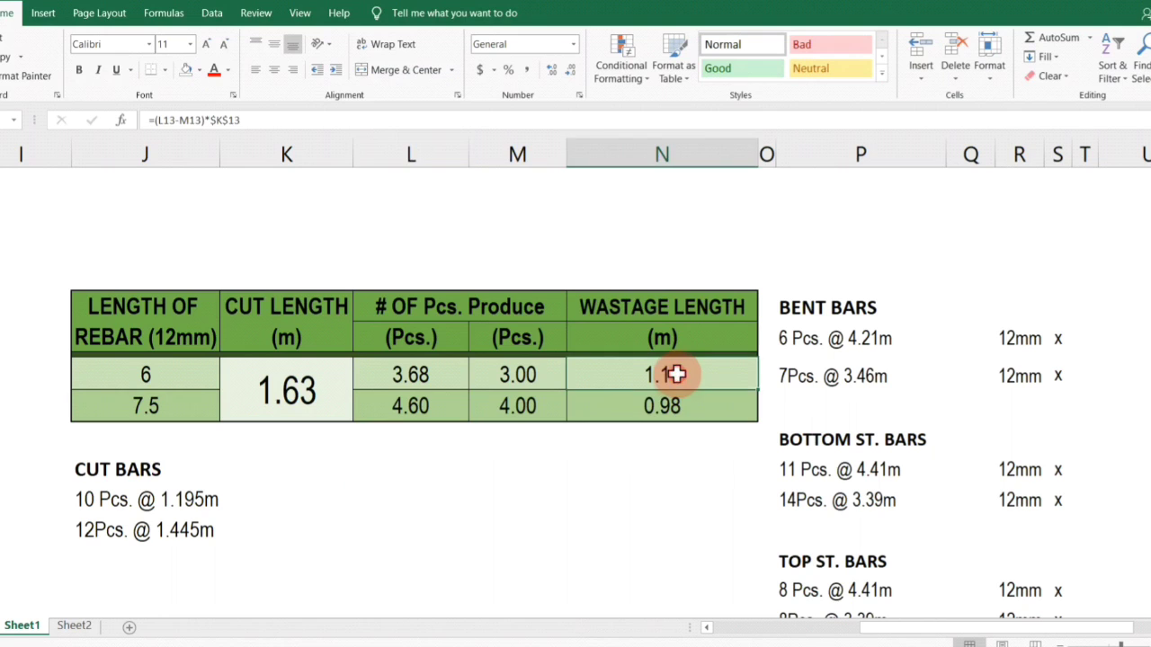
{"action": "left_click_drag", "start_coordinate": [680, 374], "coordinate": [670, 405]}
{"action": "left_click", "coordinate": [551, 70]}
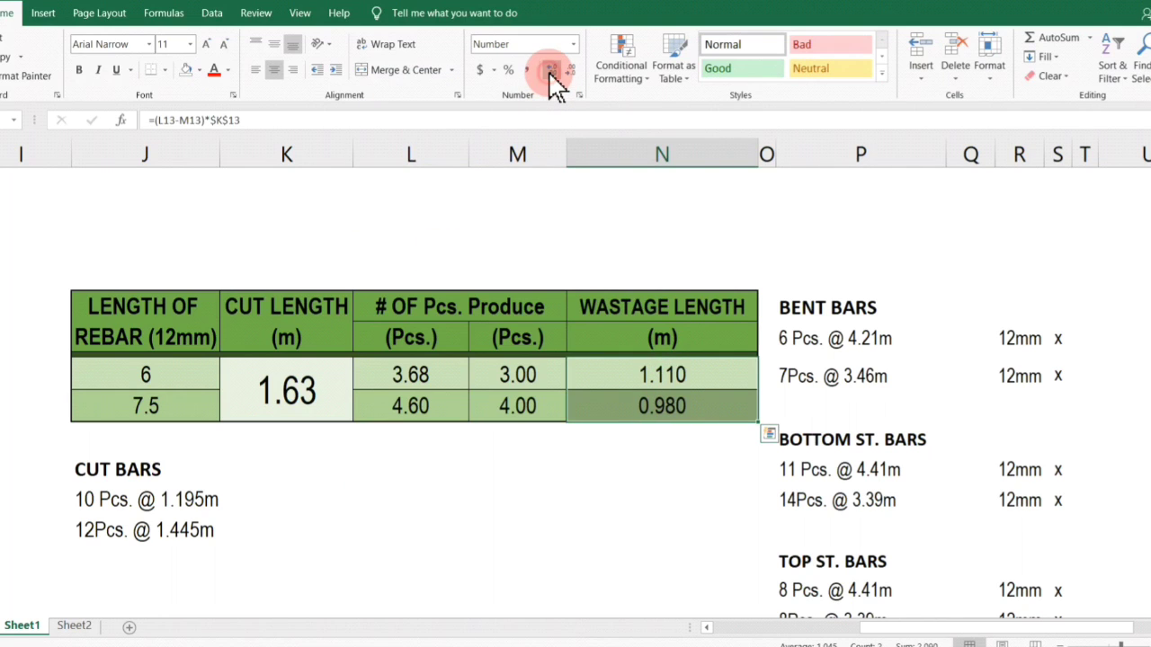
{"action": "left_click", "coordinate": [551, 72]}
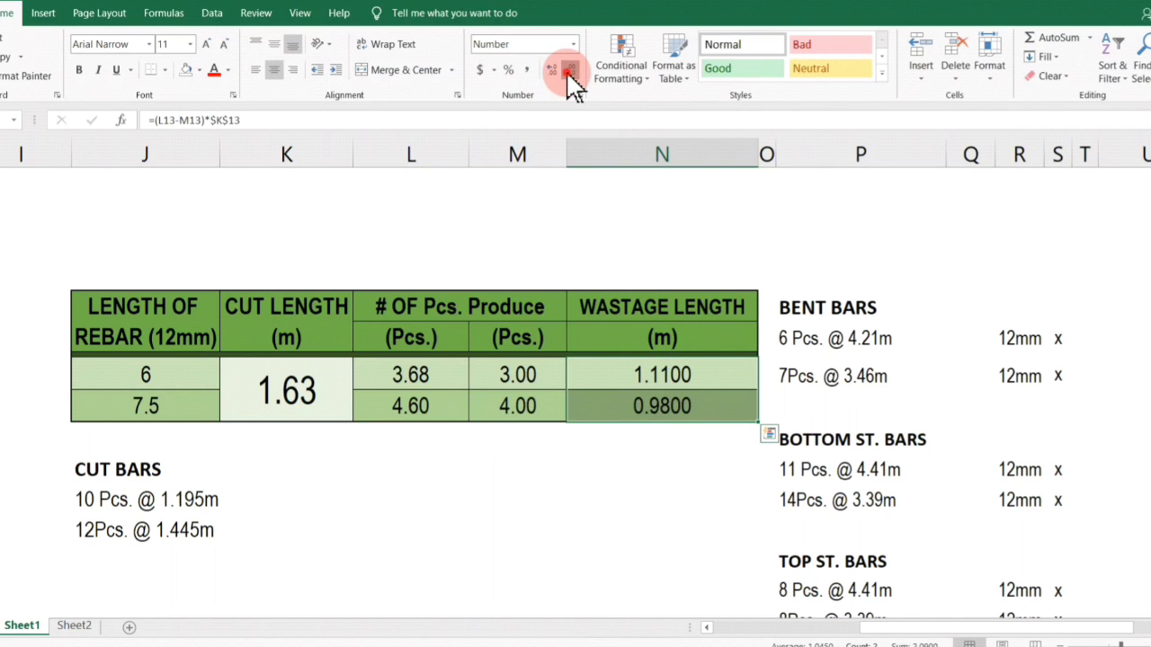
{"action": "left_click", "coordinate": [569, 71]}
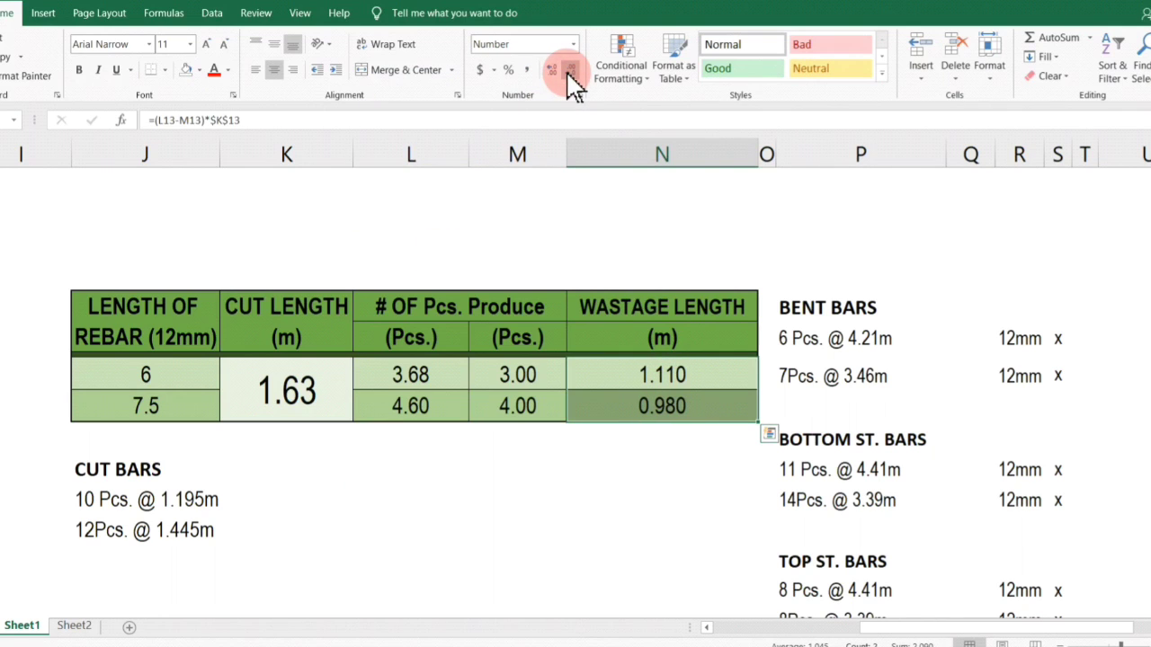
Show the 6 m rebar's calculated piece count to three decimal places and multiply 0.681 by 1.63 in the calculator.
{"action": "left_click", "coordinate": [430, 378]}
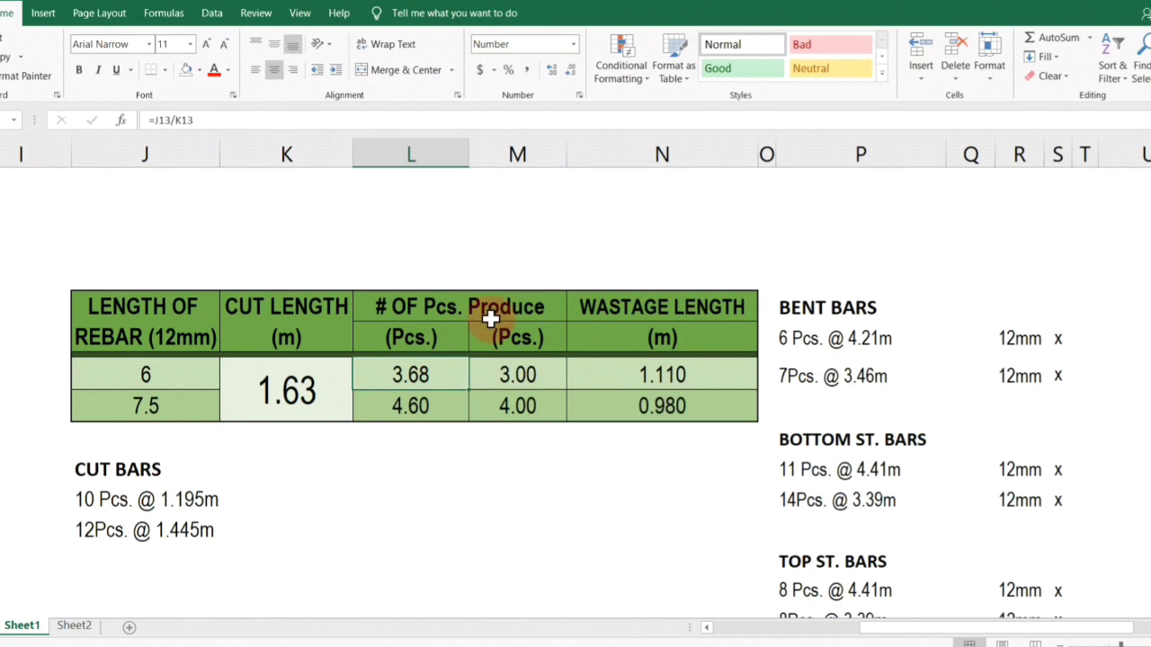
{"action": "left_click", "coordinate": [549, 69]}
{"action": "key", "text": "alt+Tab"}
{"action": "type", "text": "0."}
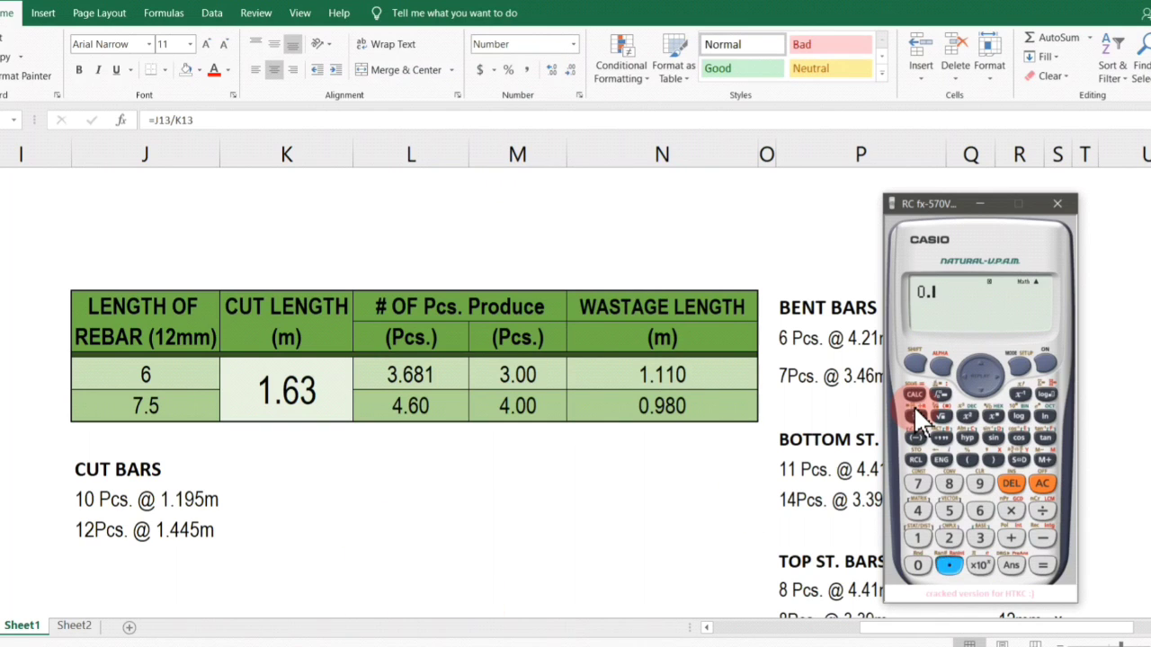
{"action": "type", "text": "681"}
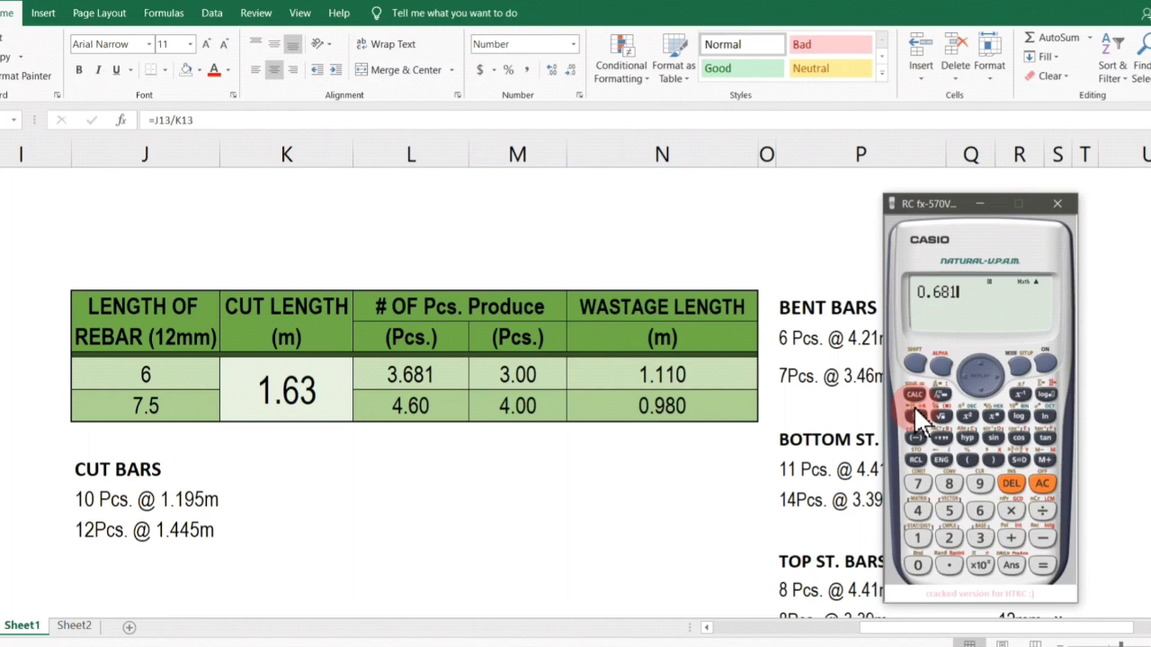
{"action": "type", "text": "*1.63"}
{"action": "key", "text": "Return"}
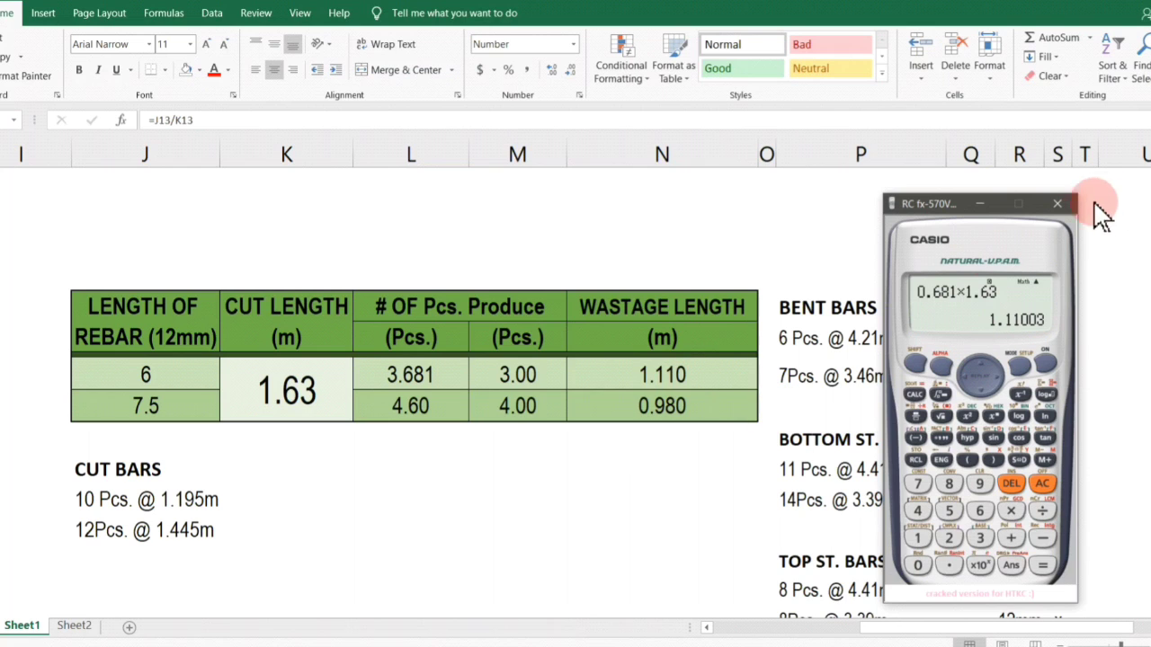
{"action": "left_click", "coordinate": [1041, 208]}
Format the wastage lengths and the calculated piece counts for both rebars to two decimal places.
{"action": "left_click_drag", "start_coordinate": [680, 370], "coordinate": [686, 401]}
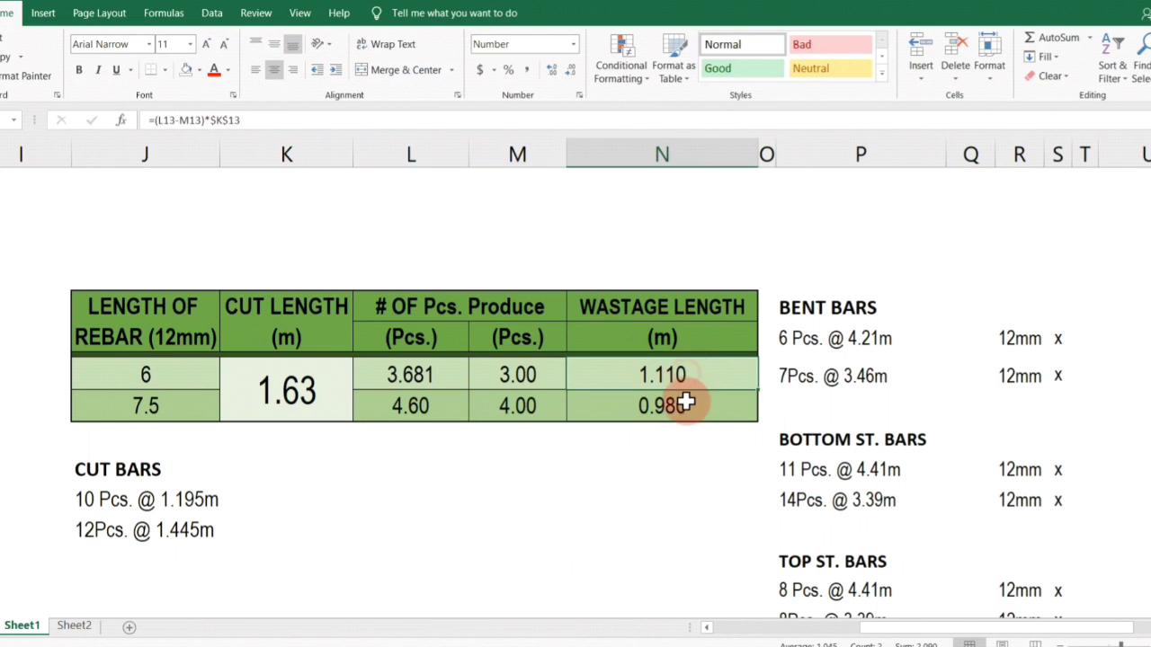
{"action": "left_click", "coordinate": [570, 72]}
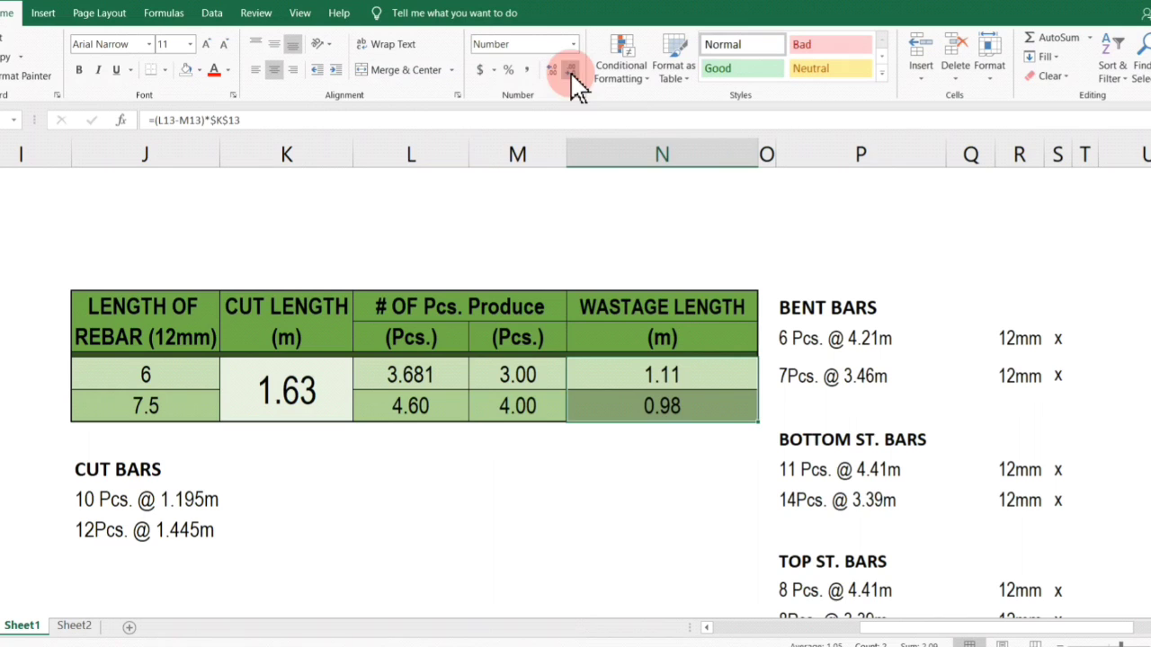
{"action": "left_click_drag", "start_coordinate": [422, 373], "coordinate": [418, 400]}
{"action": "left_click", "coordinate": [569, 69]}
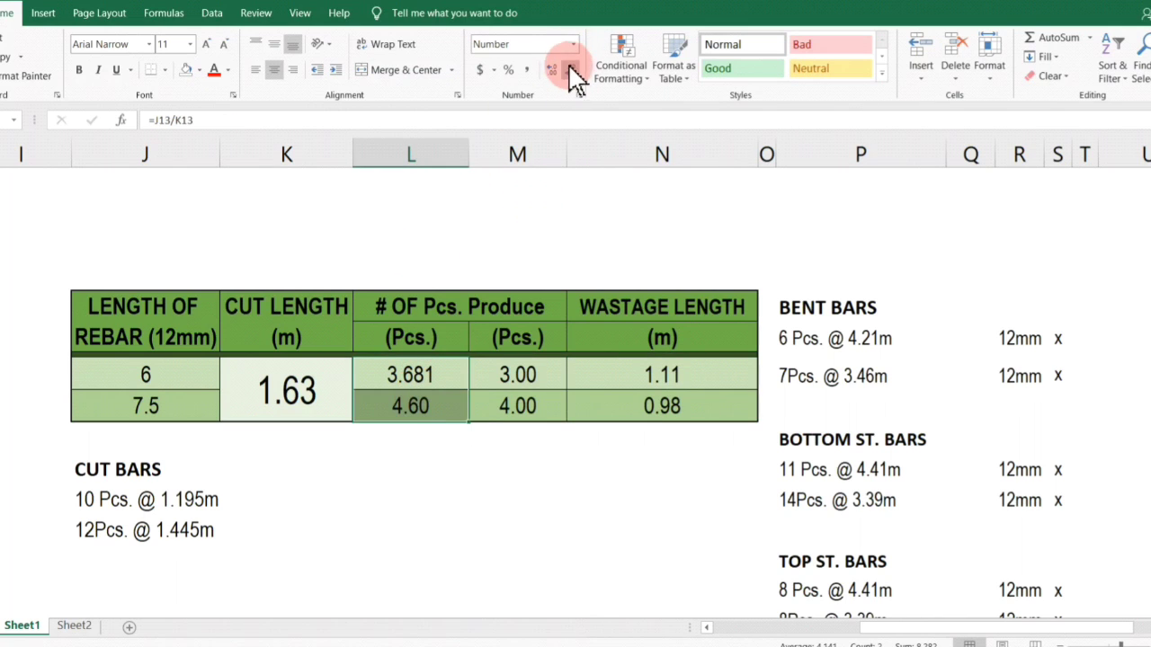
Set the cut length in the rebar table to 4.21 m, matching the first bent bars entry.
{"action": "left_click", "coordinate": [411, 611]}
{"action": "left_click", "coordinate": [378, 478]}
{"action": "left_click", "coordinate": [1036, 329]}
{"action": "left_click", "coordinate": [876, 335]}
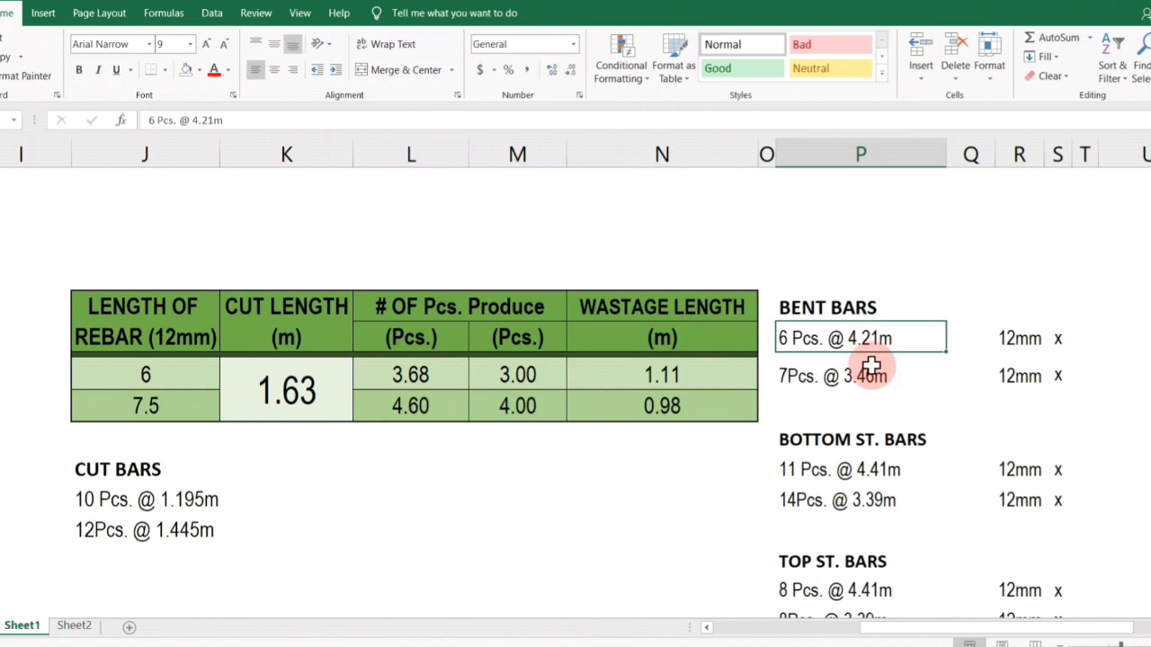
{"action": "left_click", "coordinate": [269, 420]}
{"action": "type", "text": "4."}
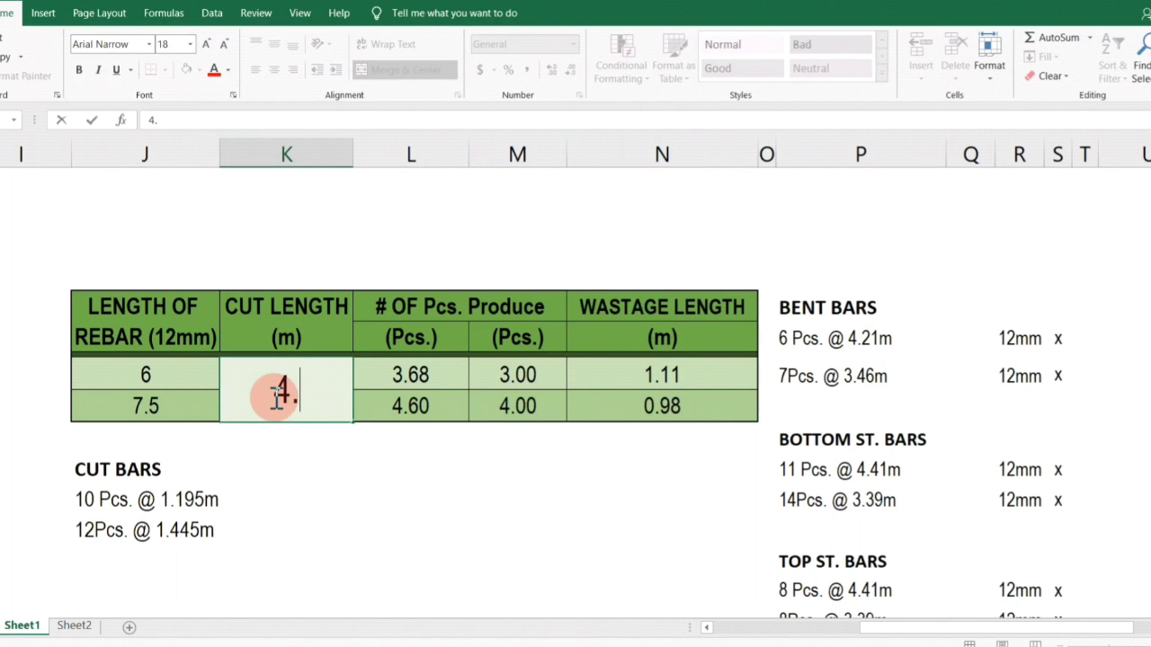
{"action": "key", "text": "Return"}
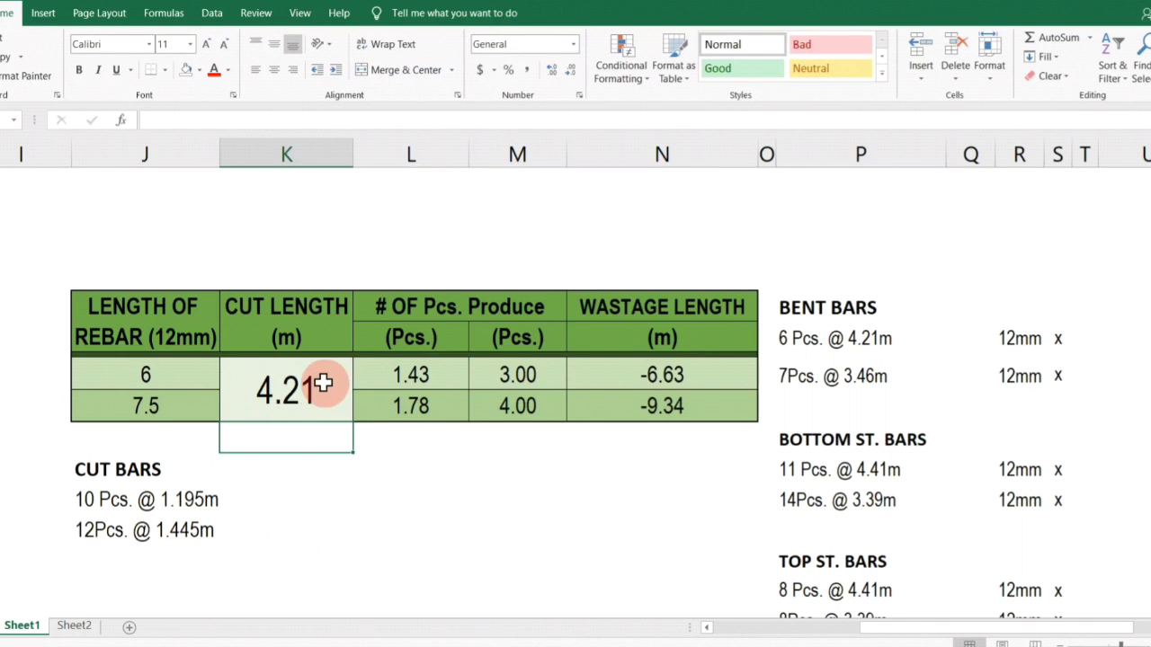
Set the whole-number pieces produced to 1 for both the 6 m and 7.5 m rebars, and check the wastage length.
{"action": "left_click", "coordinate": [261, 391]}
{"action": "left_click", "coordinate": [178, 375]}
{"action": "left_click", "coordinate": [164, 406]}
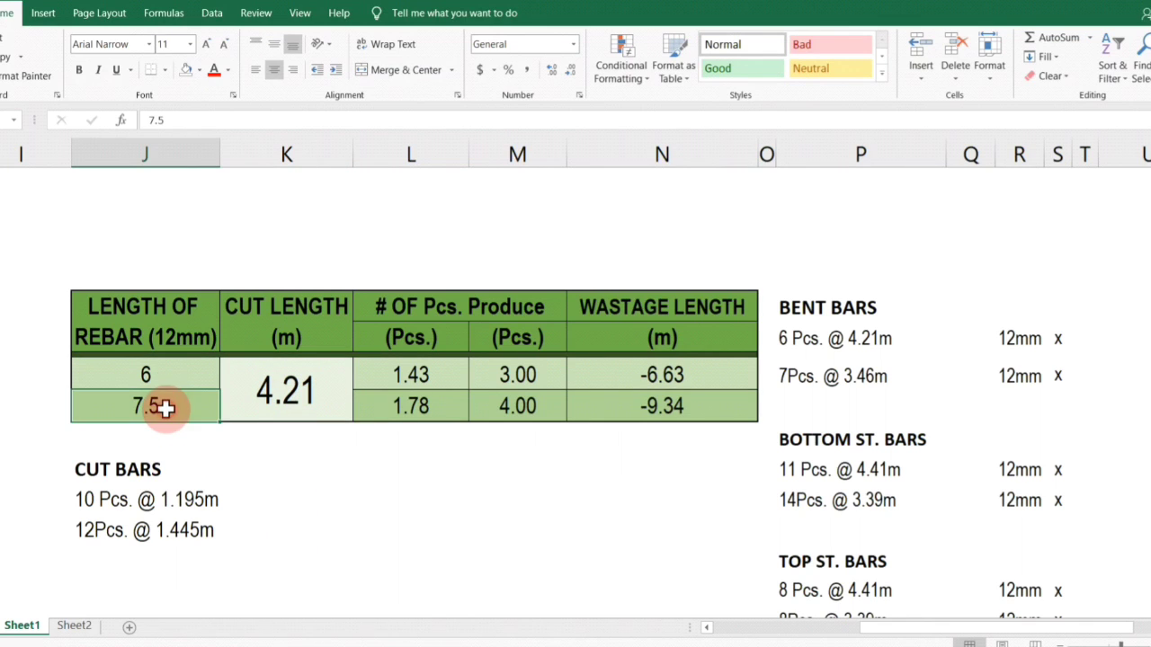
{"action": "left_click", "coordinate": [162, 378]}
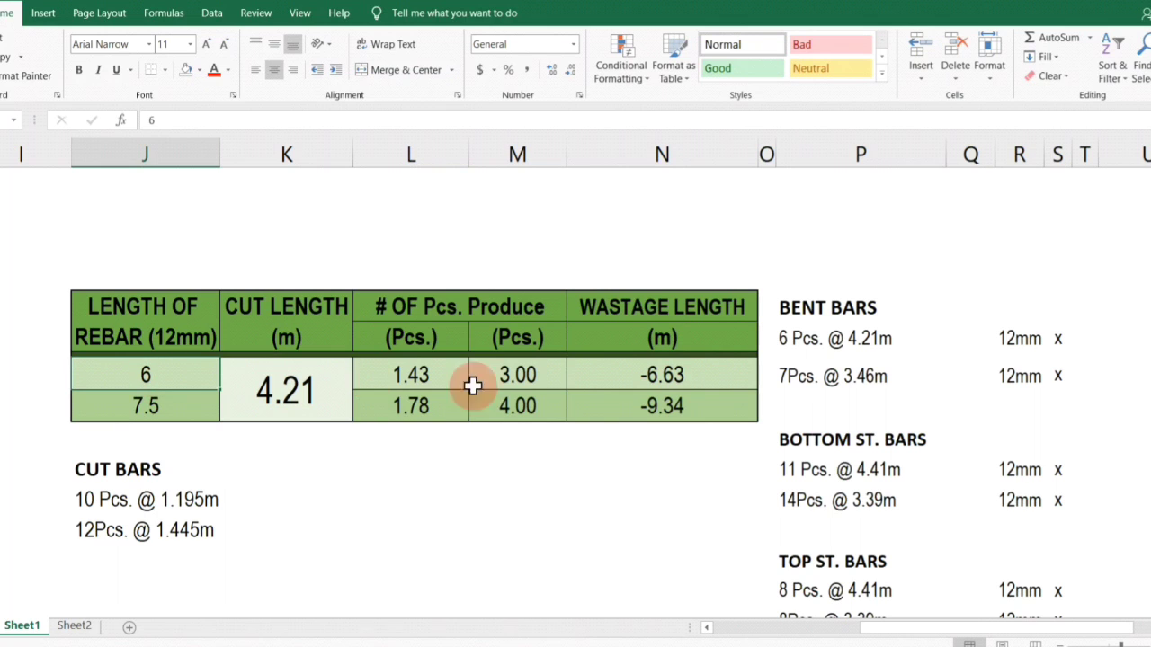
{"action": "left_click", "coordinate": [549, 369]}
{"action": "type", "text": "1"}
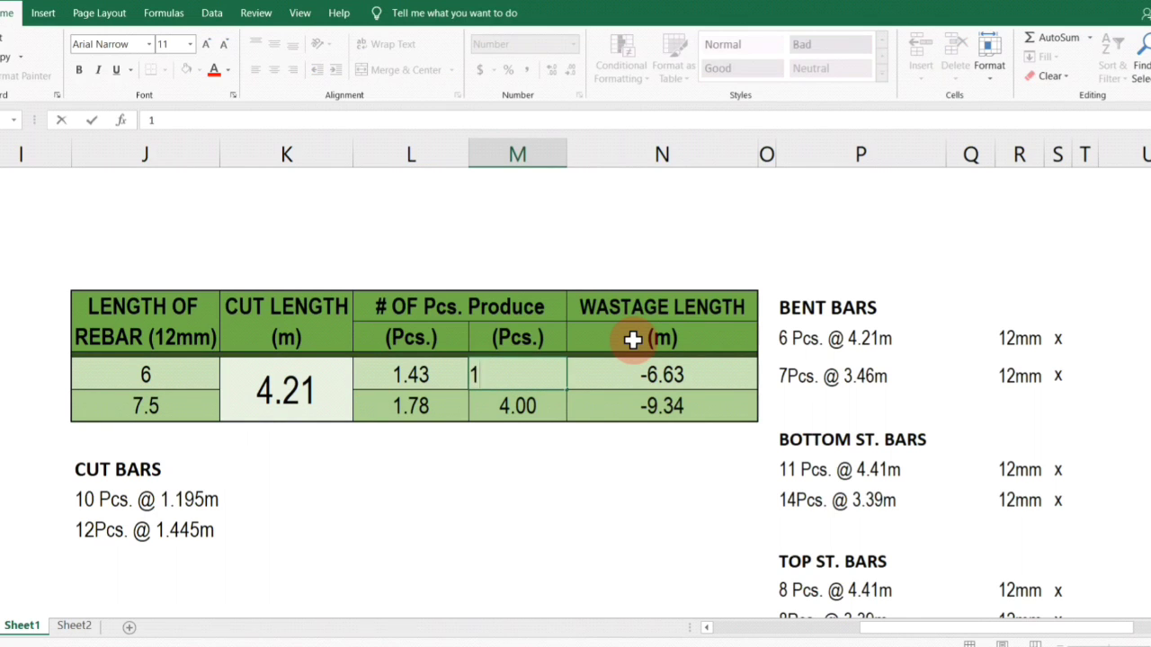
{"action": "key", "text": "Return"}
{"action": "type", "text": "1"}
{"action": "key", "text": "Return"}
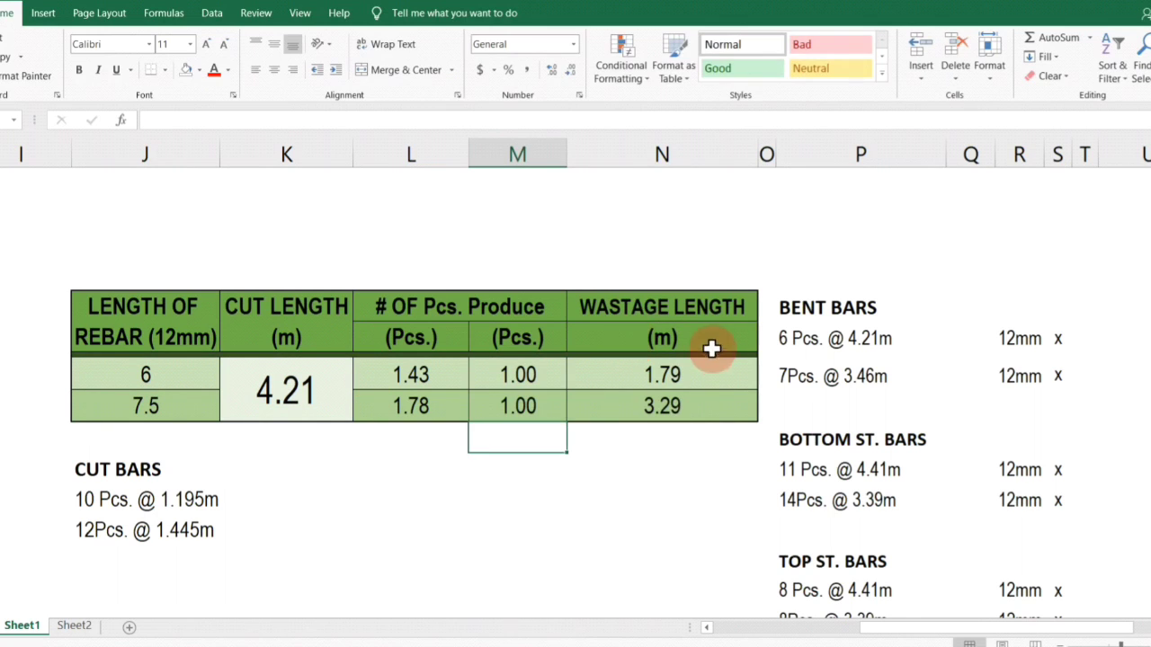
{"action": "left_click", "coordinate": [684, 407]}
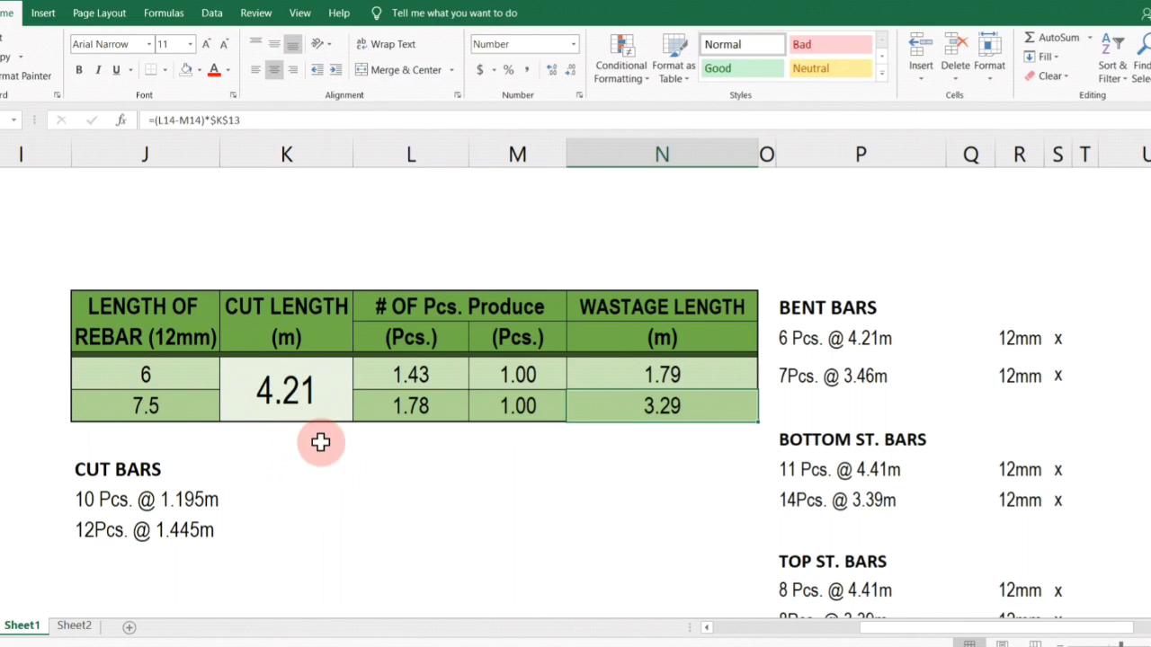
For the 4.21 m bent bars, enter 6pcs. as the quantity and 6m as the 12 mm rebar length.
{"action": "left_click", "coordinate": [279, 393]}
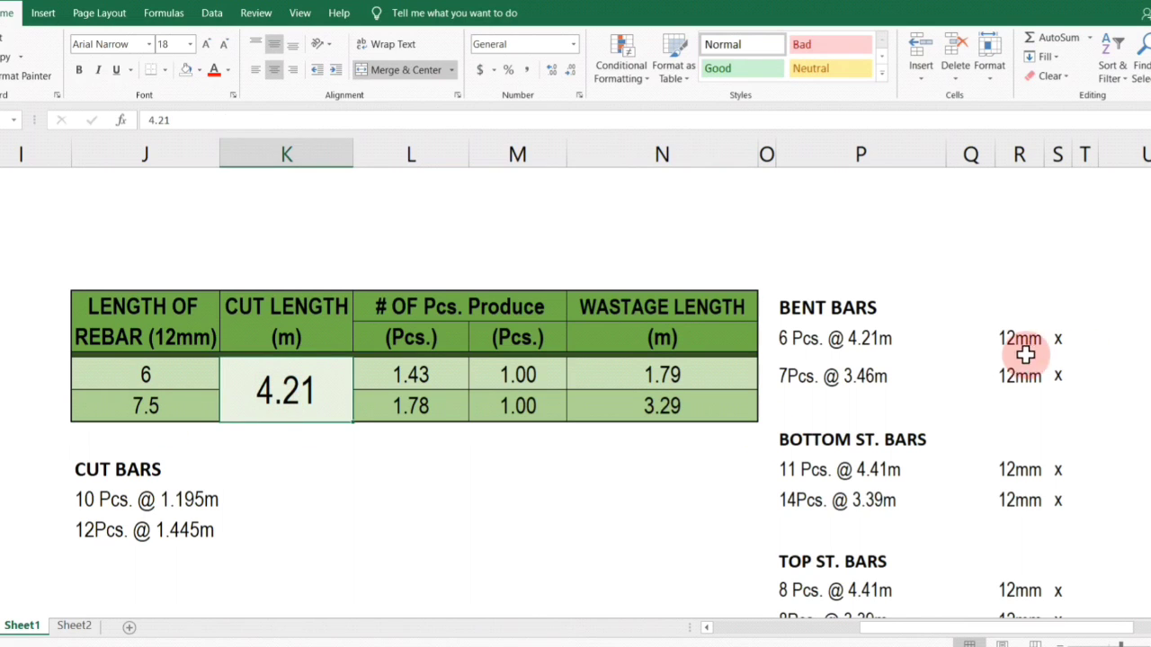
{"action": "left_click", "coordinate": [968, 341]}
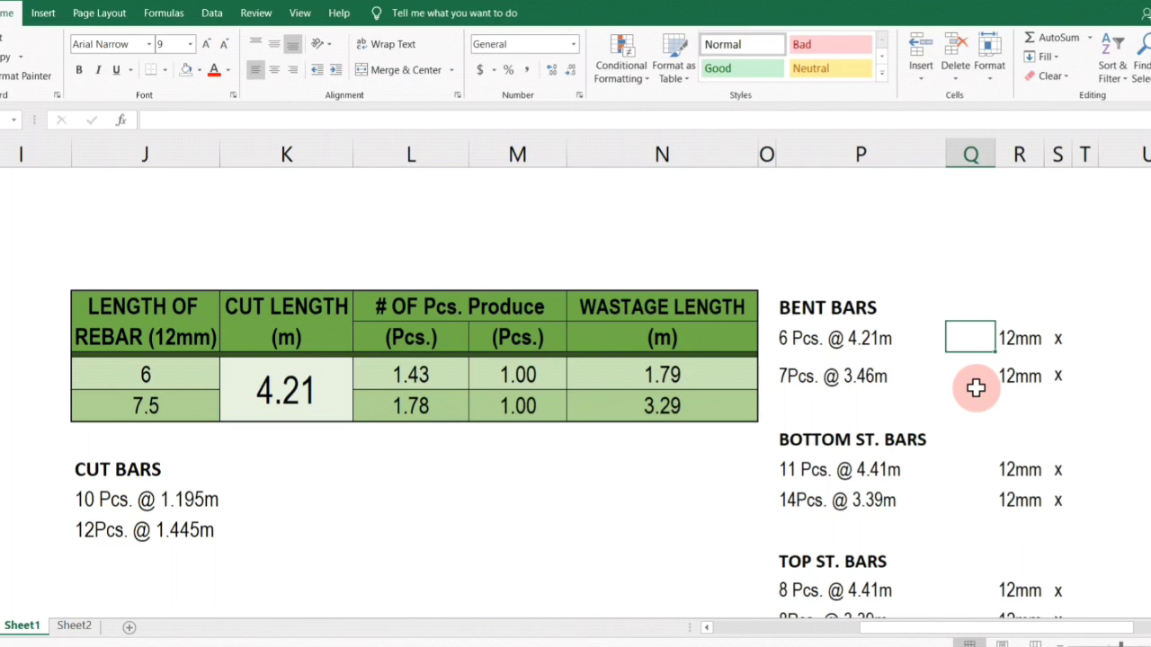
{"action": "type", "text": "6pc"}
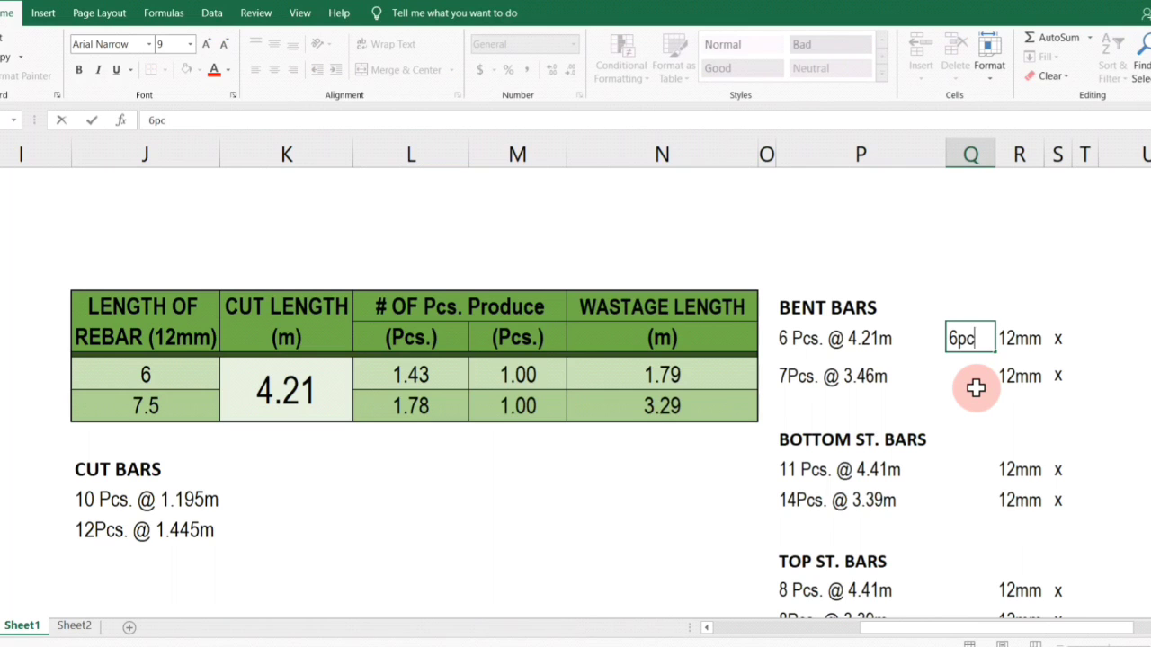
{"action": "type", "text": "s."}
{"action": "left_click", "coordinate": [1113, 340]}
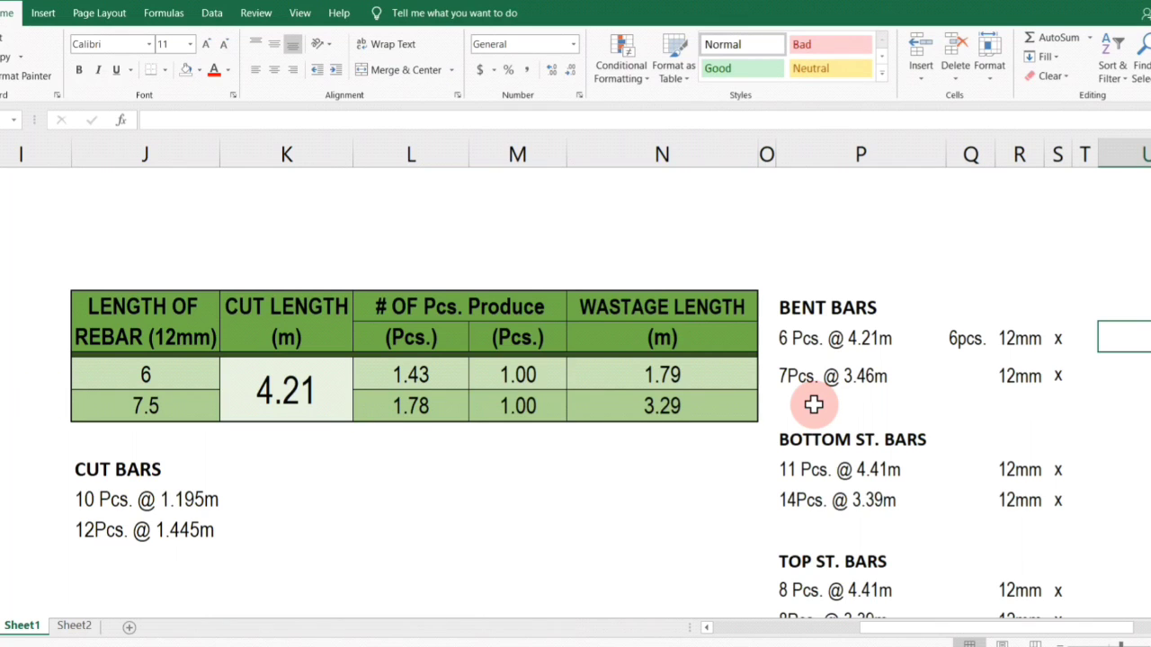
{"action": "left_click", "coordinate": [1084, 337]}
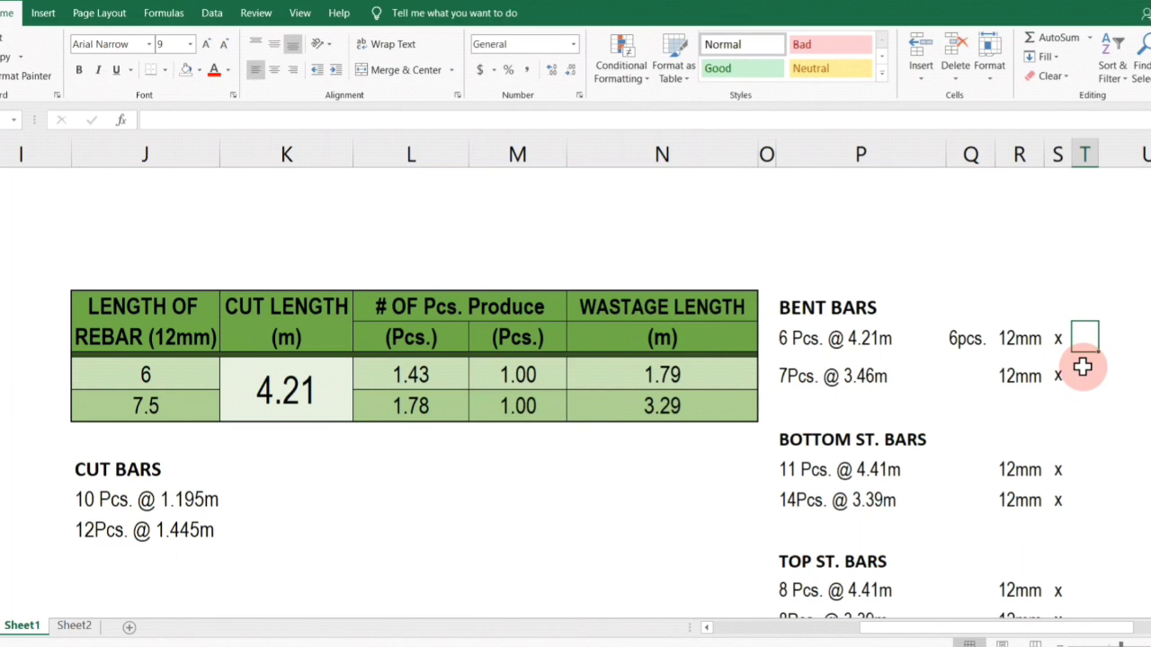
{"action": "type", "text": "6m"}
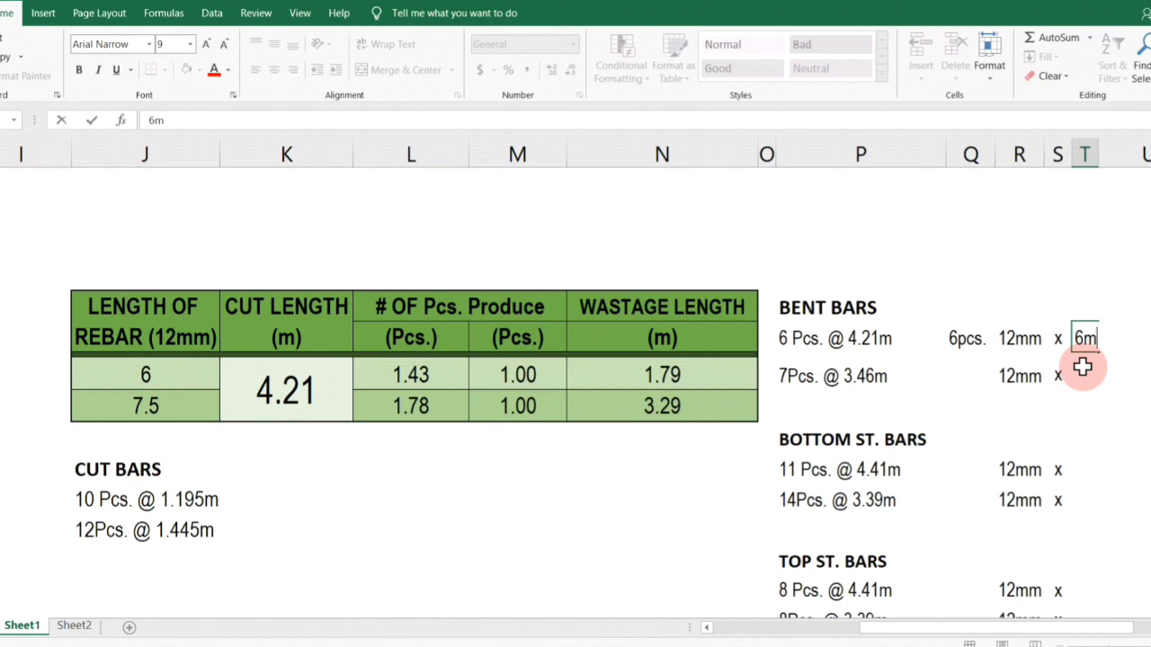
{"action": "key", "text": "Return"}
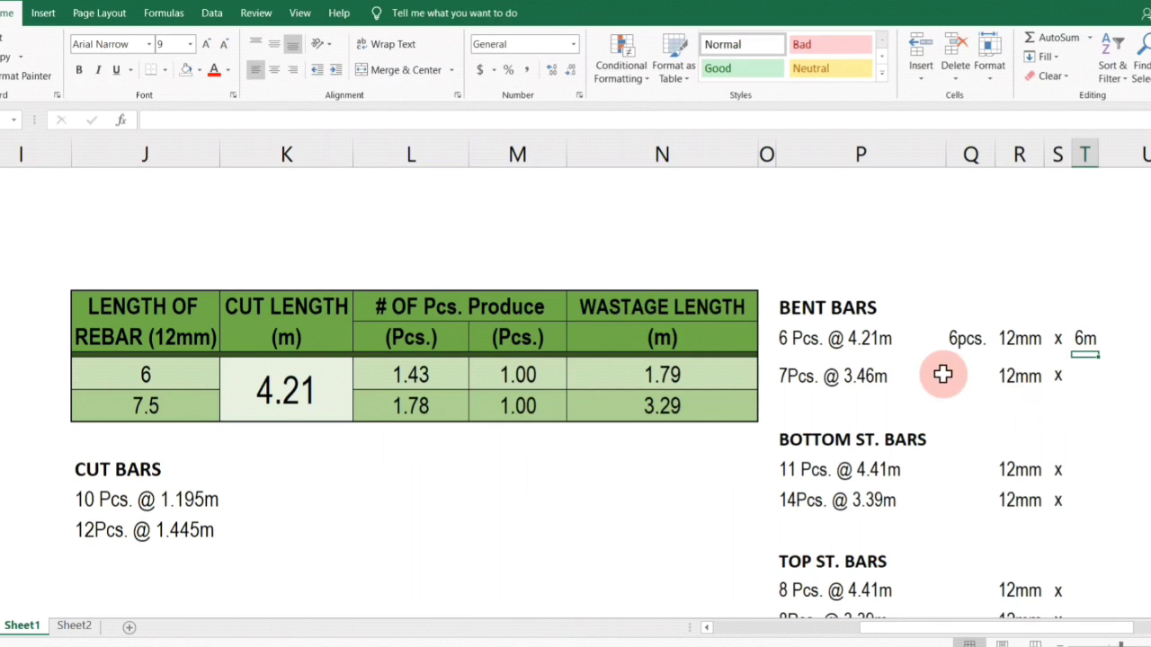
Set the cut length in the rebar table to 3.46 m, matching the second bent bars entry.
{"action": "left_click", "coordinate": [883, 377]}
{"action": "left_click", "coordinate": [256, 411]}
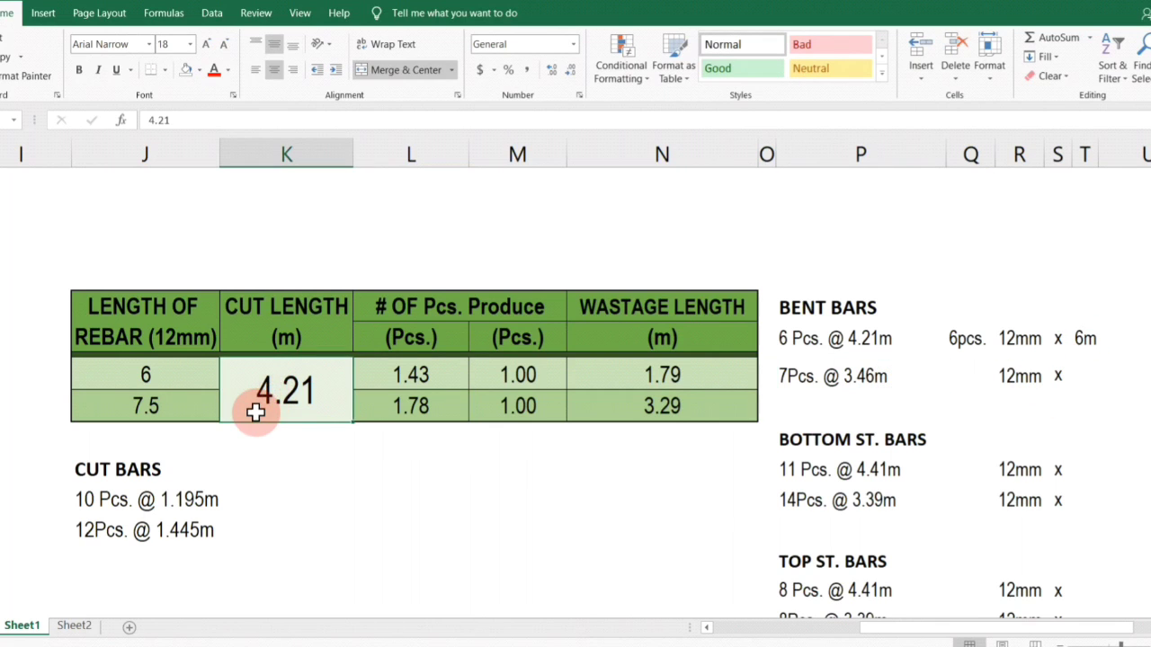
{"action": "type", "text": "3.46"}
{"action": "key", "text": "Return"}
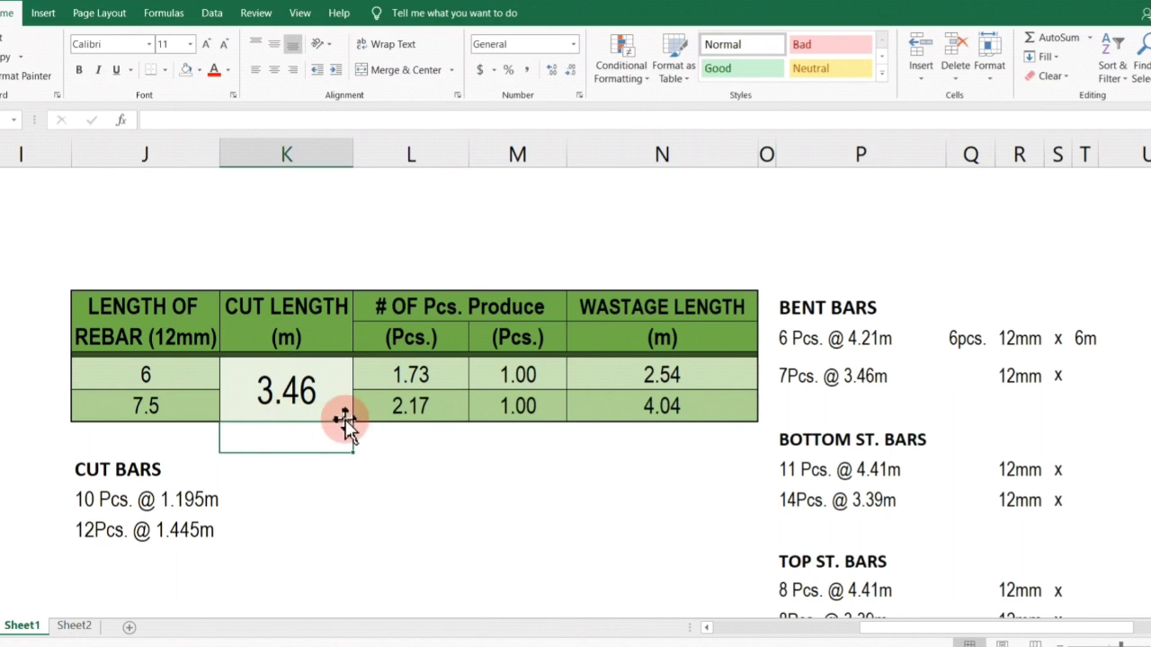
Check the calculated piece counts for both rebars and set the 7.5 m rebar's whole-number pieces produced to 2.
{"action": "left_click", "coordinate": [398, 413]}
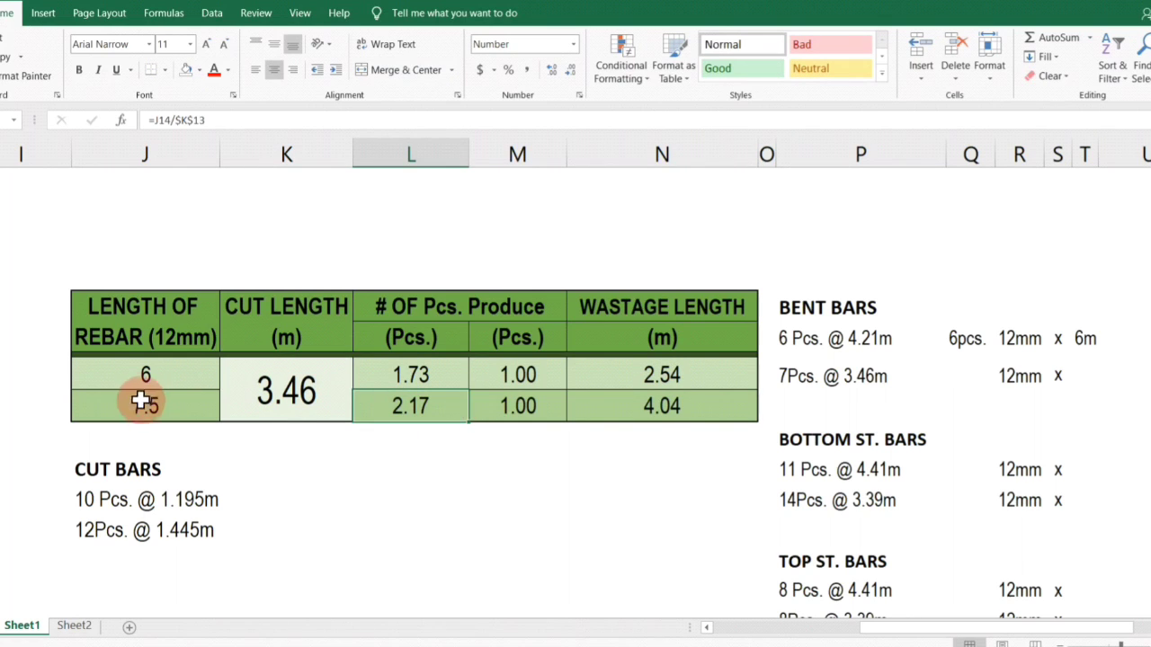
{"action": "left_click", "coordinate": [536, 374]}
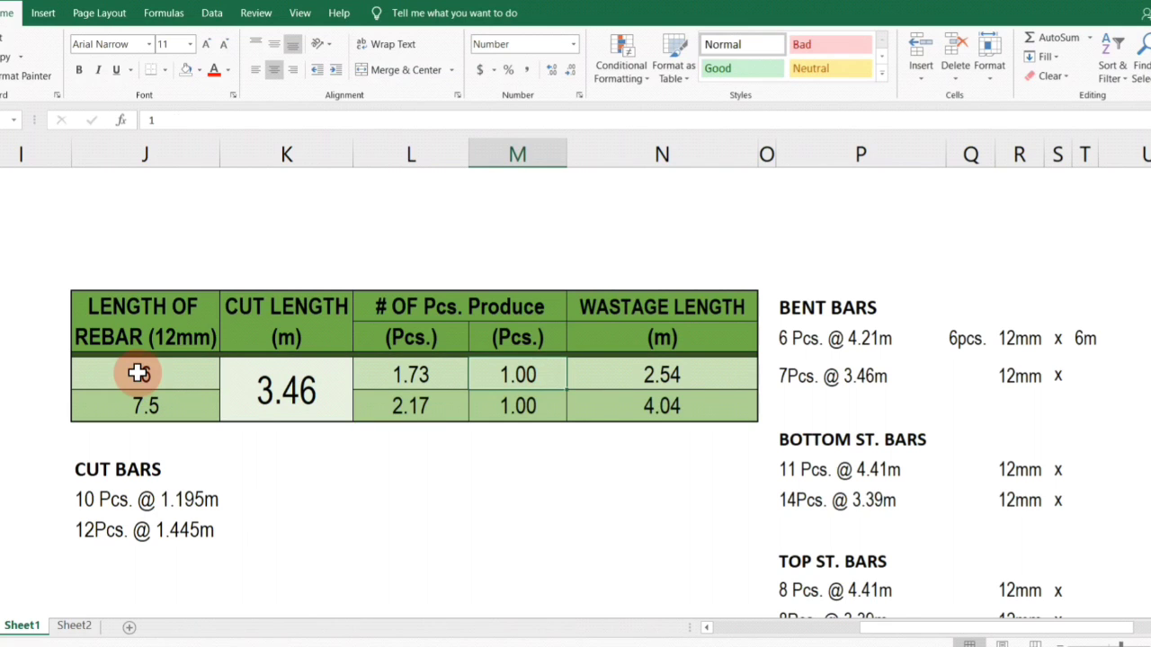
{"action": "left_click", "coordinate": [476, 406]}
{"action": "left_click", "coordinate": [148, 407]}
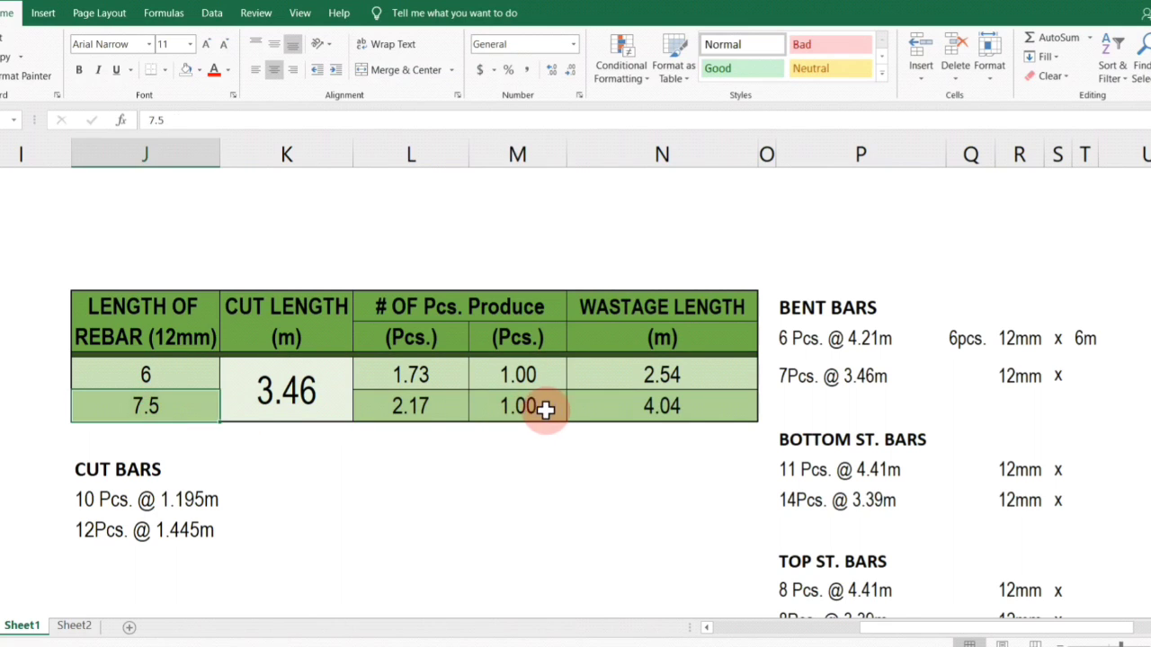
{"action": "left_click", "coordinate": [505, 406]}
{"action": "type", "text": "2"}
{"action": "key", "text": "Return"}
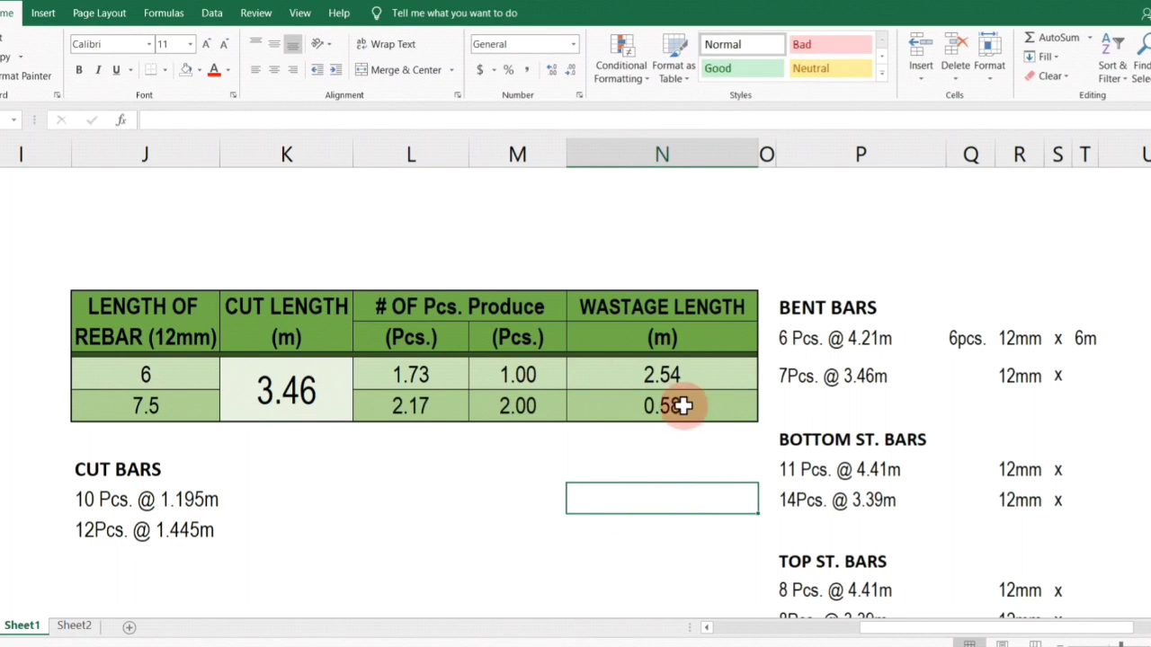
Copy the 6m rebar length into the 3.46 m bent bars row and change the copy to 7.5m.
{"action": "left_click", "coordinate": [122, 406]}
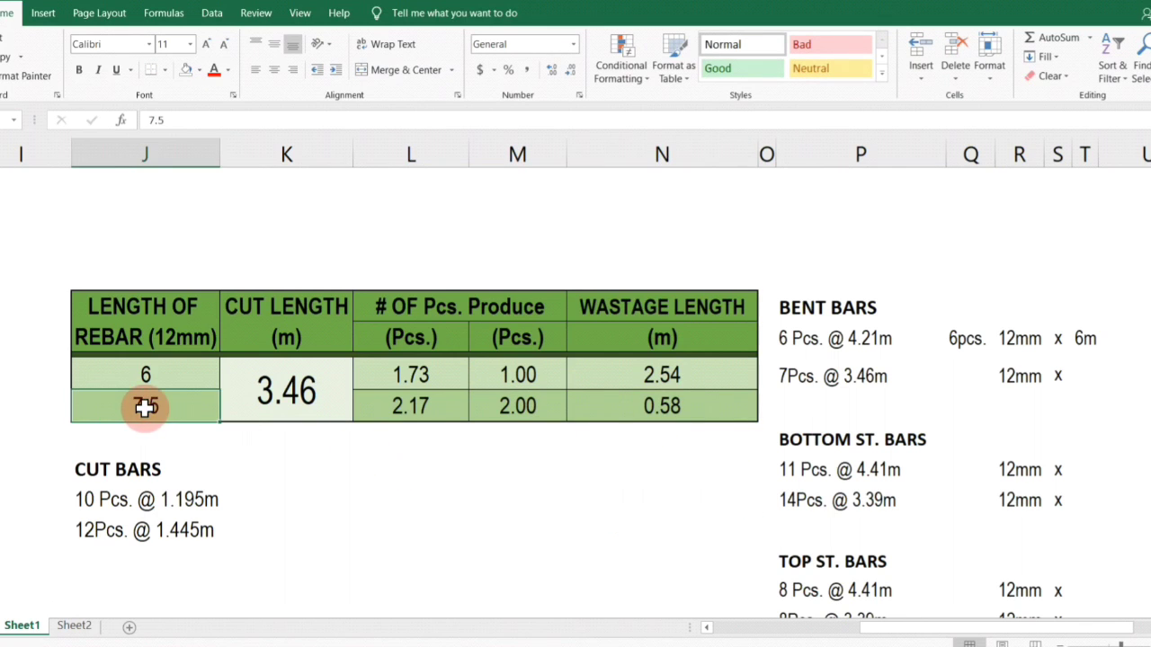
{"action": "left_click", "coordinate": [2, 404]}
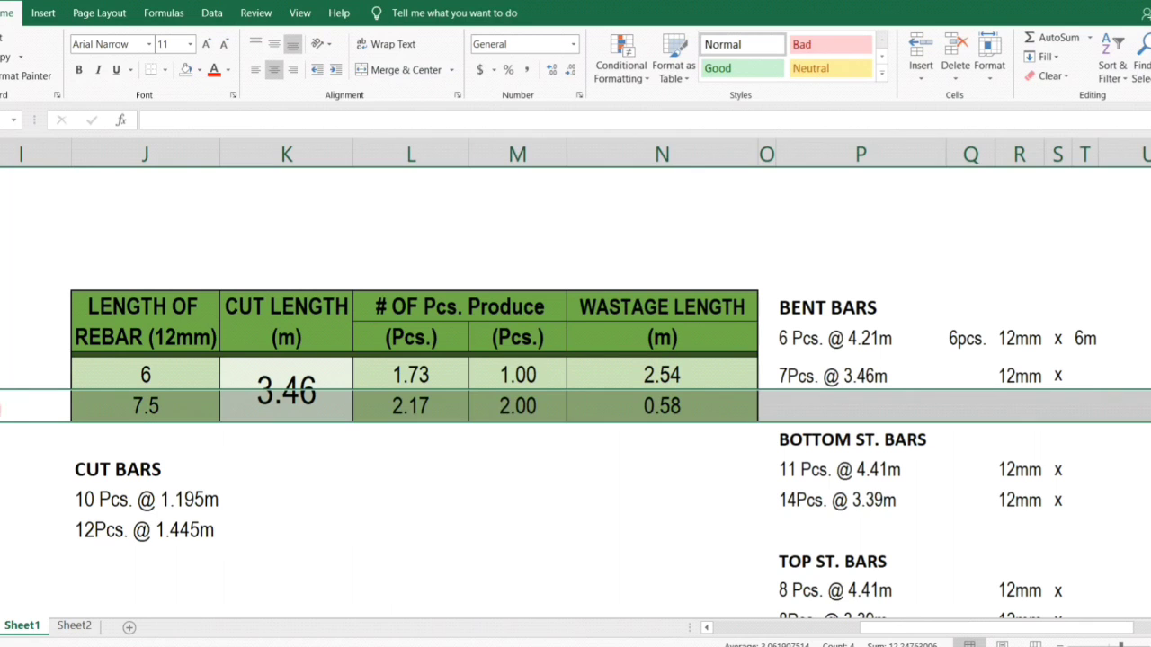
{"action": "left_click", "coordinate": [1079, 372]}
{"action": "left_click", "coordinate": [1088, 337]}
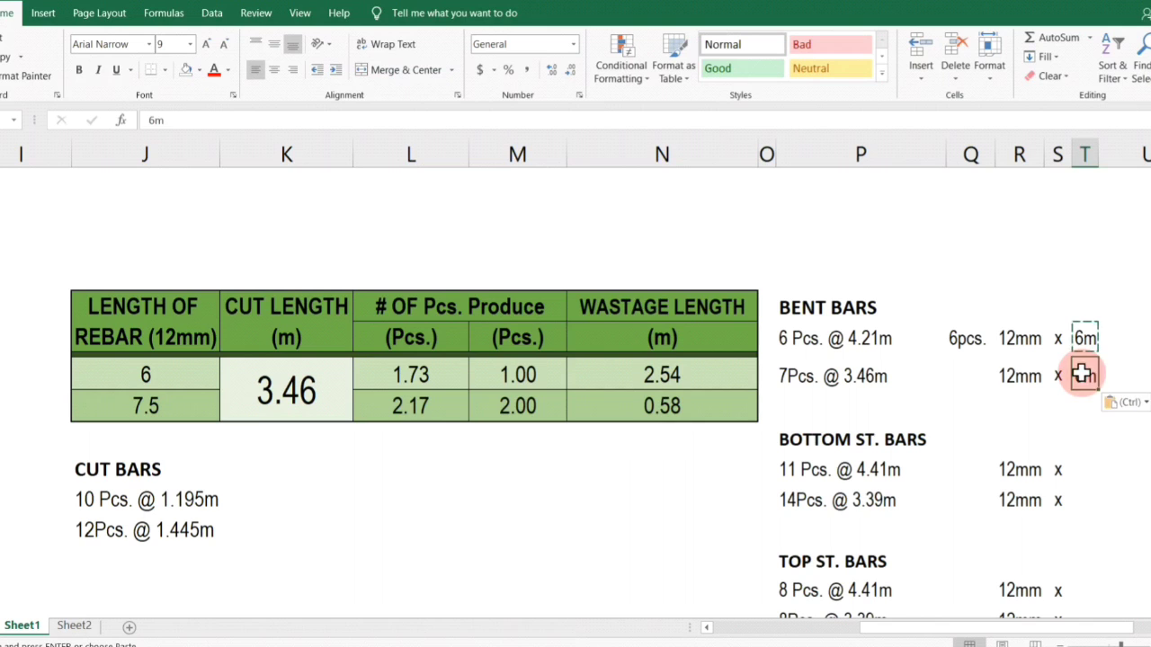
{"action": "left_click", "coordinate": [154, 121]}
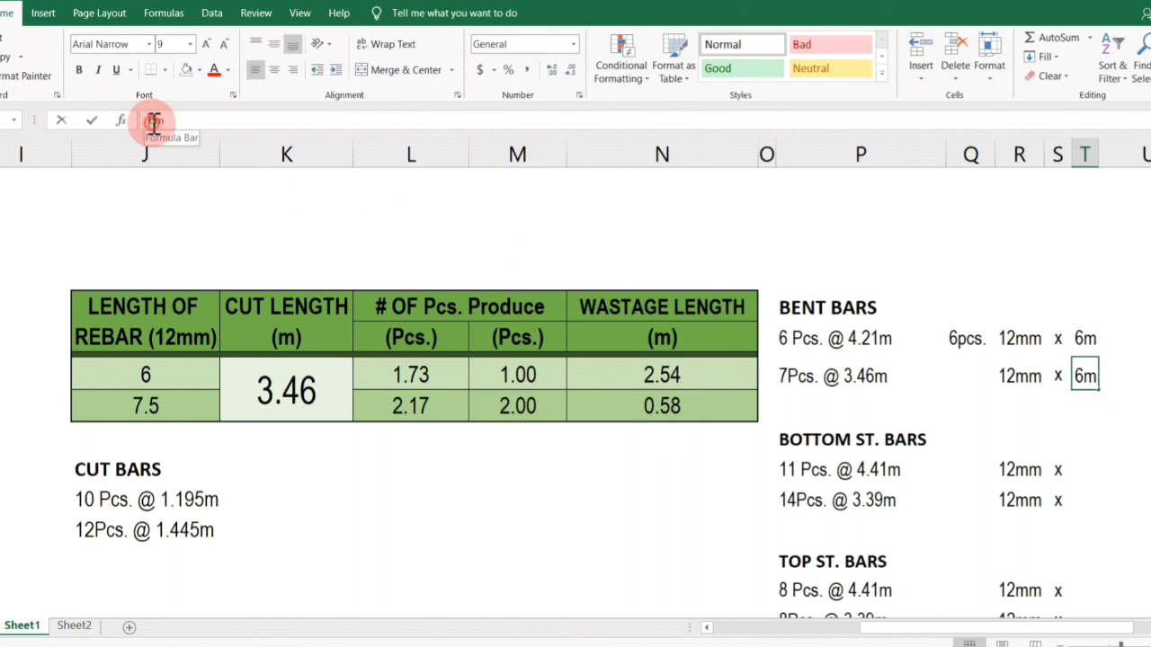
{"action": "left_click", "coordinate": [144, 122]}
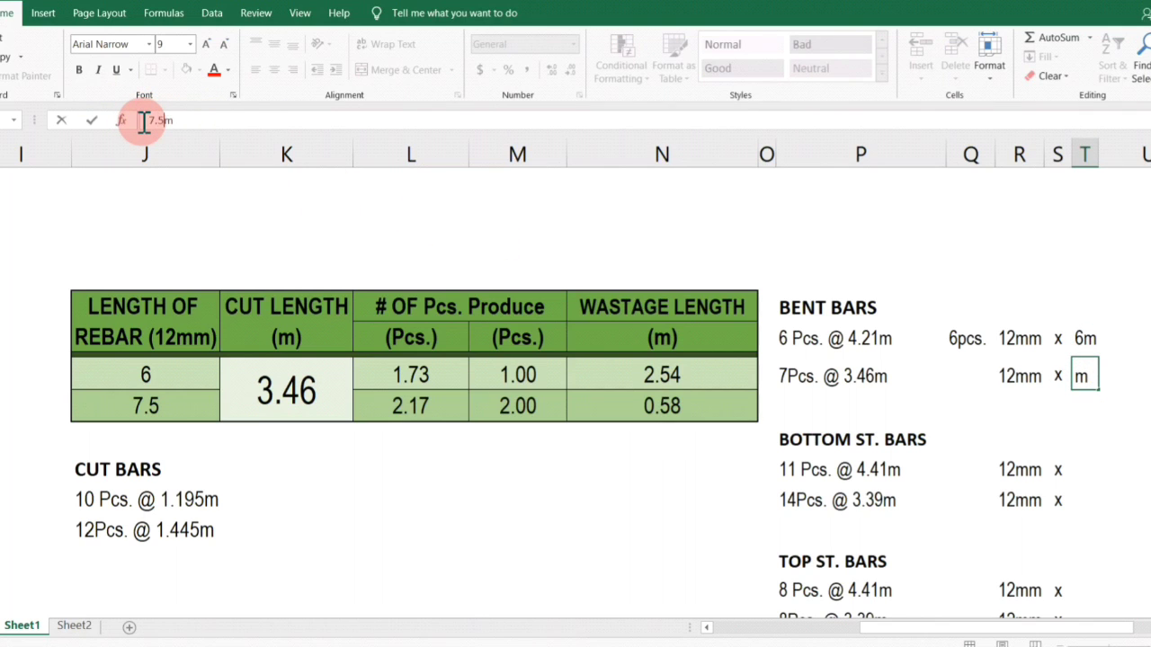
{"action": "key", "text": "Return"}
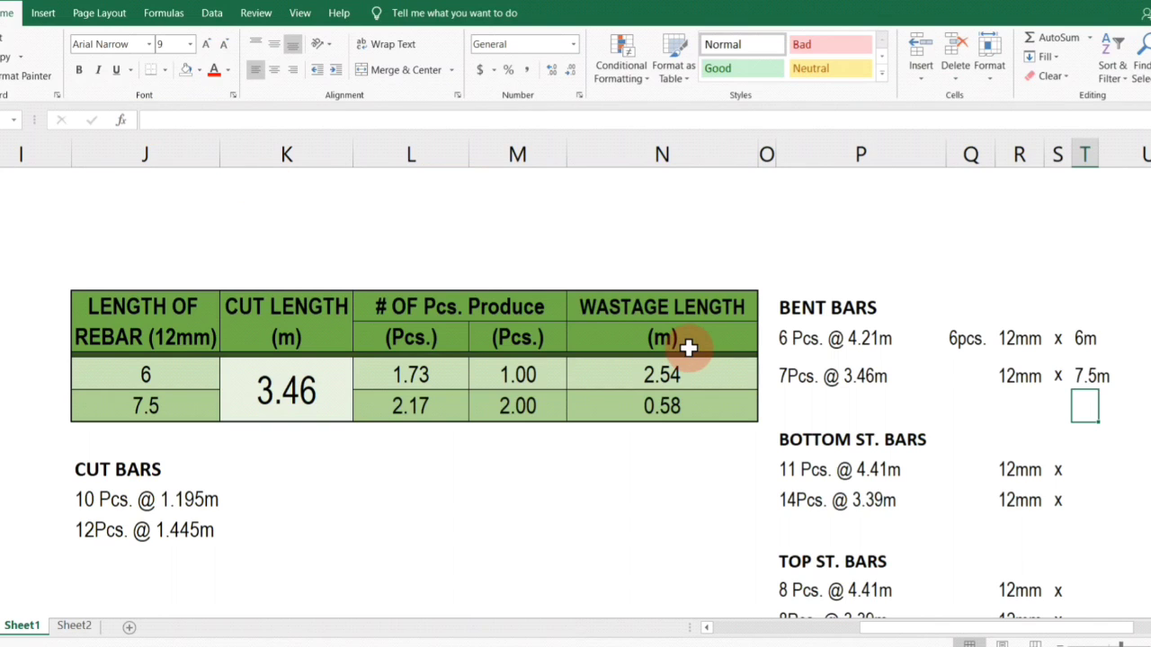
Switch to the calculator and divide the 7 required bent bars by the 2 pieces each 7.5 m rebar yields.
{"action": "left_click", "coordinate": [967, 372]}
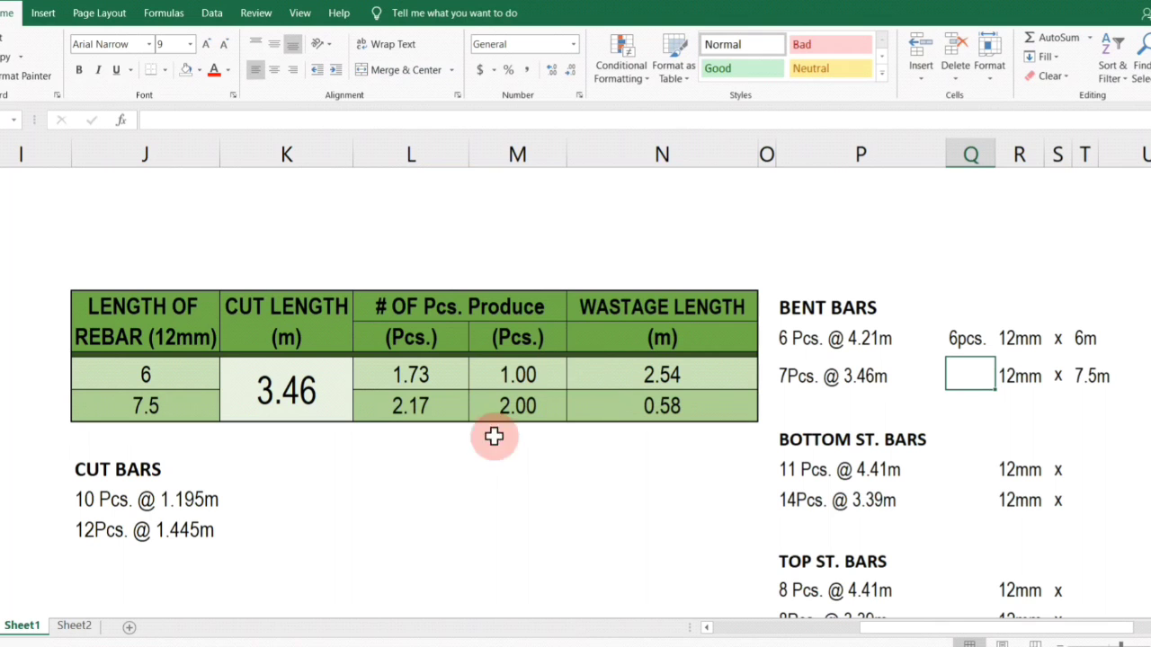
{"action": "key", "text": "alt+Tab"}
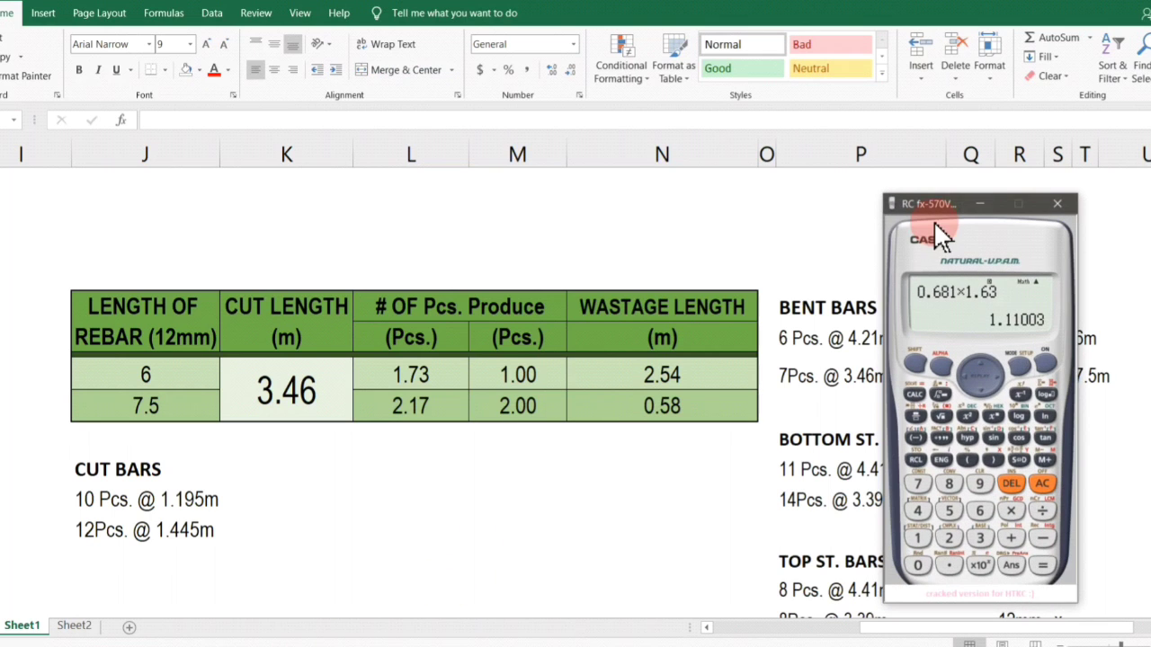
{"action": "left_click_drag", "start_coordinate": [936, 204], "coordinate": [871, 190]}
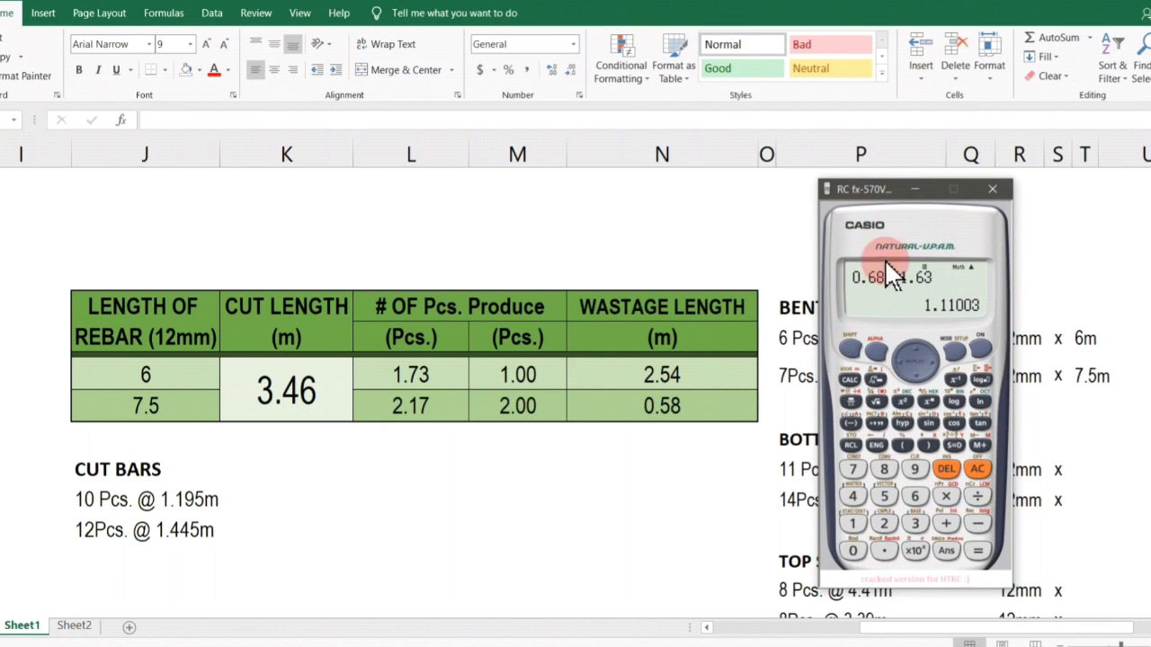
{"action": "key", "text": "alt+Tab"}
{"action": "left_click", "coordinate": [476, 239]}
{"action": "key", "text": "alt+Tab"}
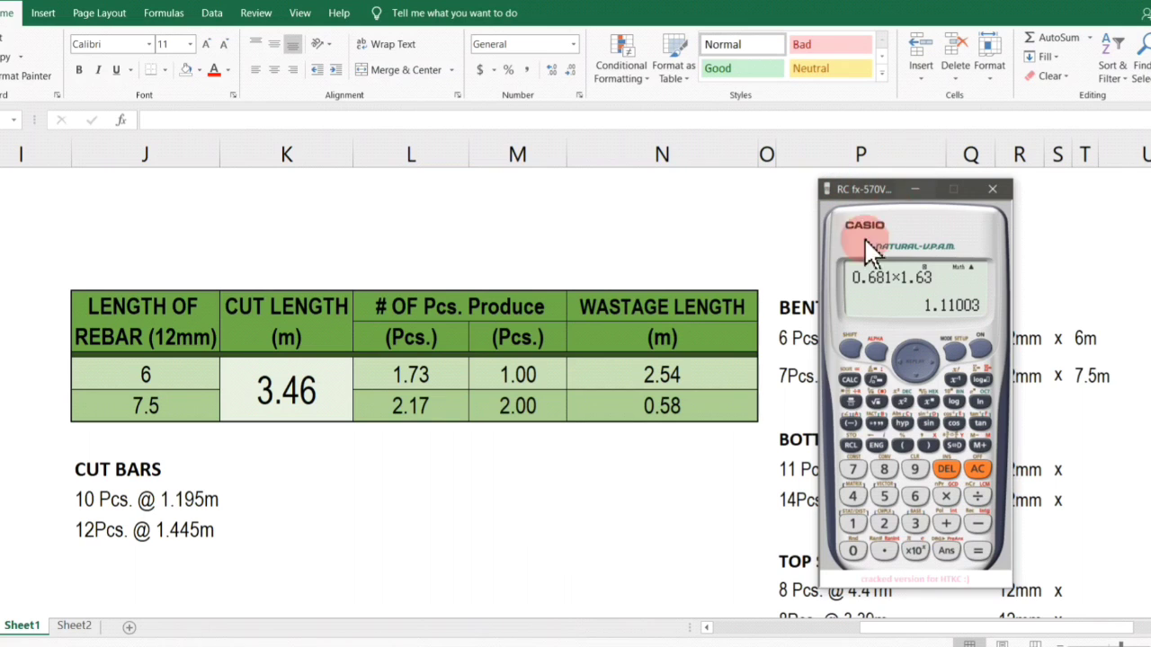
{"action": "mouse_move", "coordinate": [879, 191]}
{"action": "left_mouse_down"}
{"action": "mouse_move", "coordinate": [868, 196]}
{"action": "mouse_move", "coordinate": [881, 203]}
{"action": "left_mouse_up"}
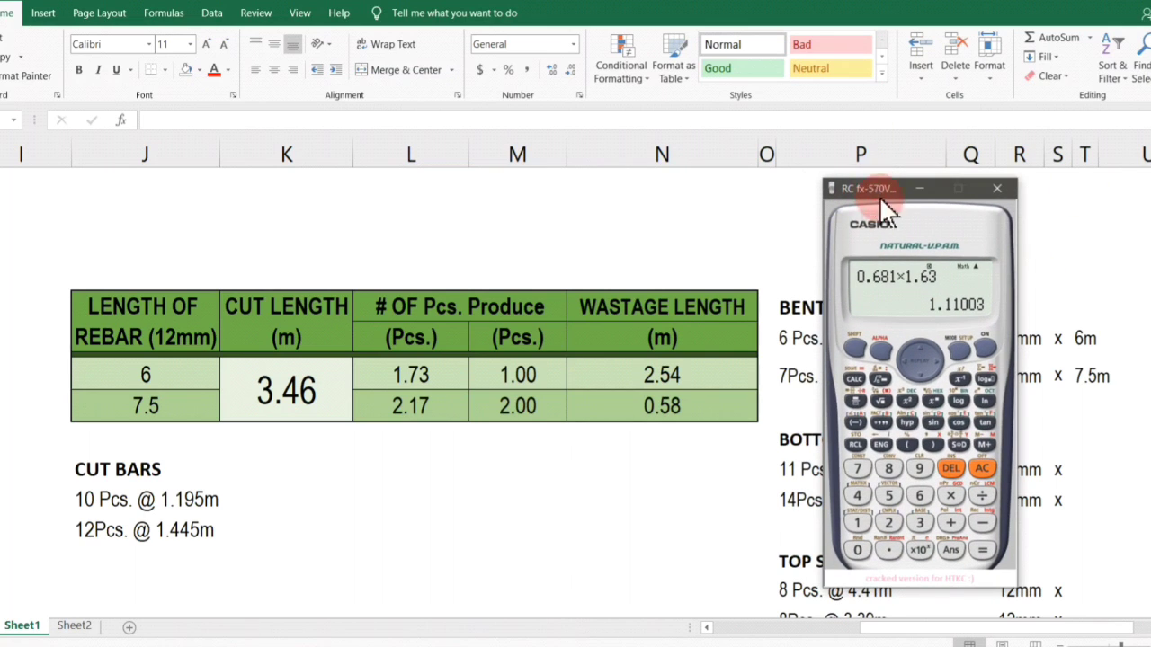
{"action": "left_click_drag", "start_coordinate": [891, 205], "coordinate": [909, 202]}
{"action": "left_click", "coordinate": [796, 381]}
{"action": "left_click", "coordinate": [850, 324]}
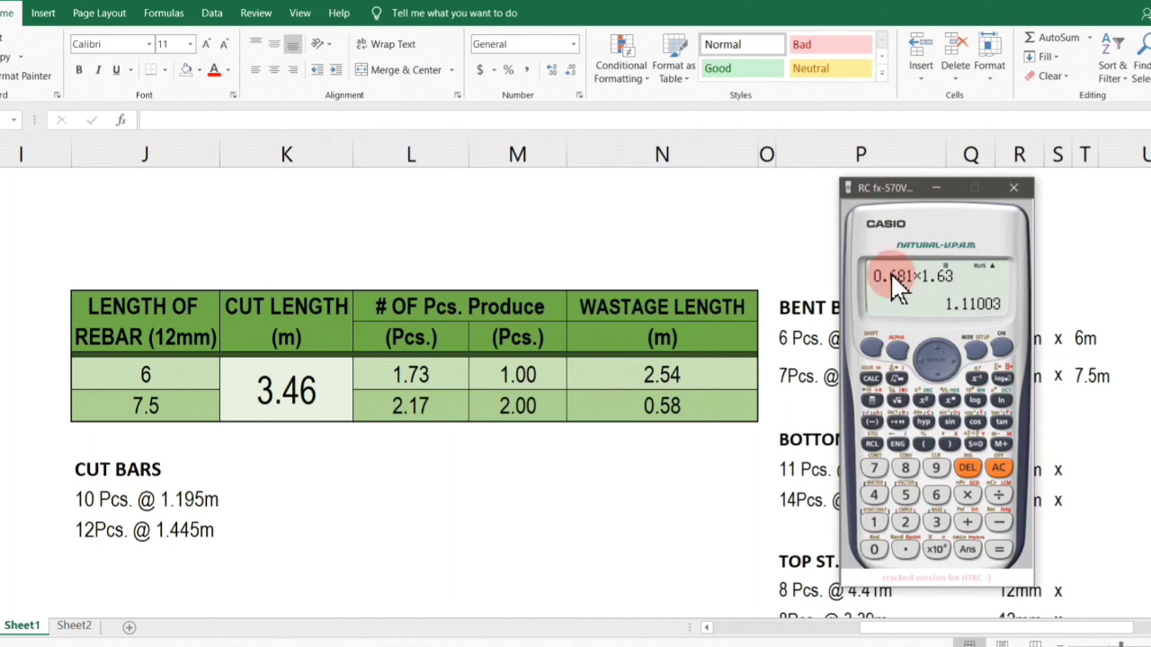
{"action": "key", "text": "Escape"}
{"action": "key", "text": "7"}
{"action": "key", "text": "slash"}
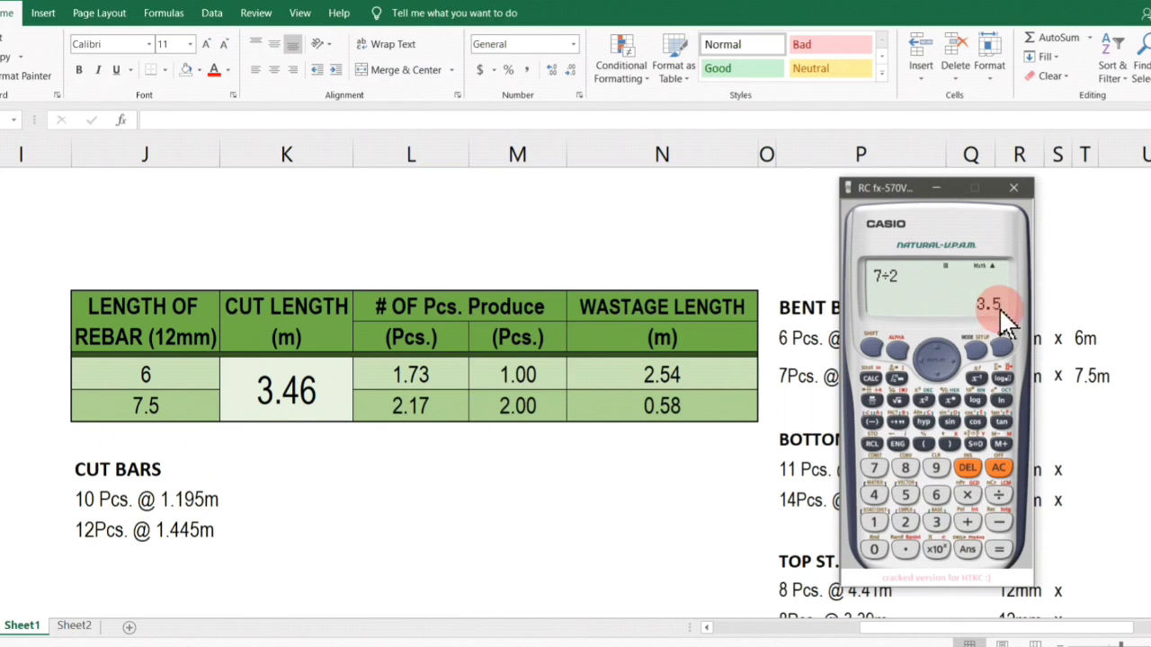
{"action": "left_click_drag", "start_coordinate": [890, 185], "coordinate": [838, 191]}
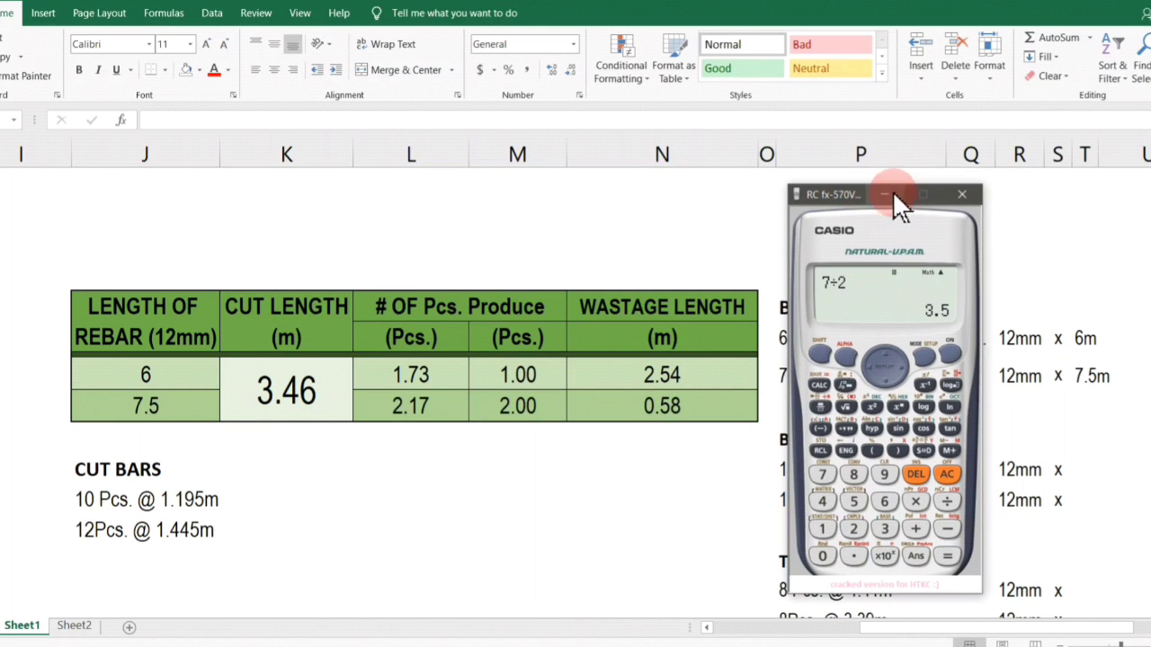
{"action": "left_click", "coordinate": [897, 194]}
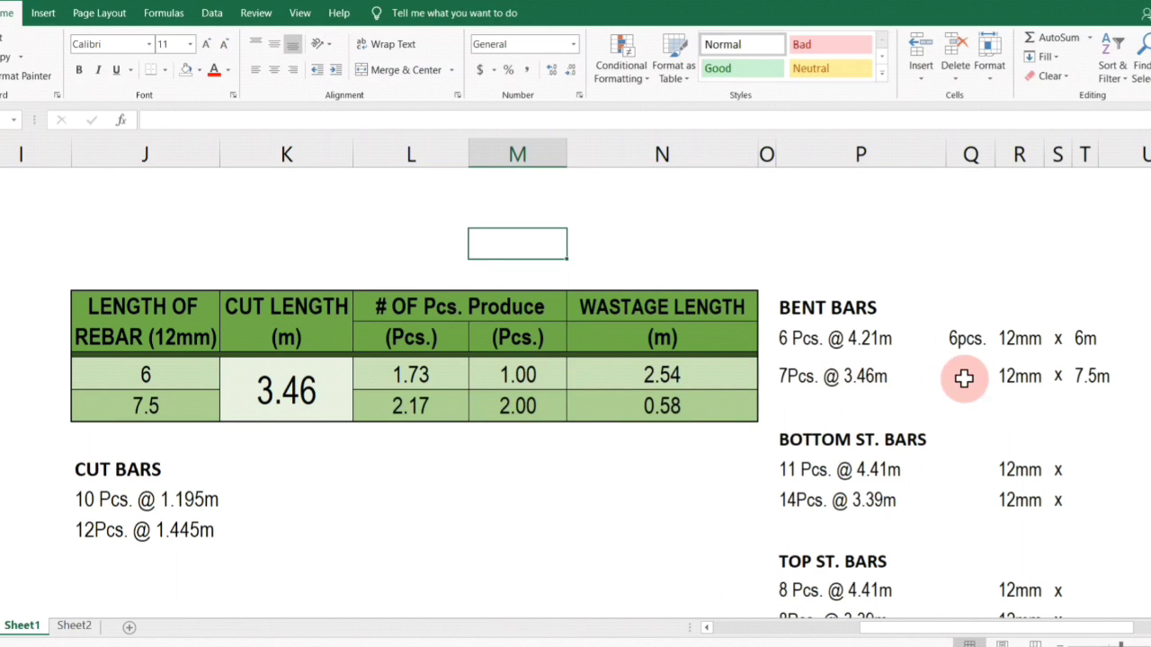
Copy the 6pcs. quantity into the 3.46 m bent bars row and change the copy to 4pcs.
{"action": "left_click", "coordinate": [969, 376]}
{"action": "left_click", "coordinate": [956, 338]}
{"action": "key", "text": "ctrl+c"}
{"action": "left_click", "coordinate": [976, 374]}
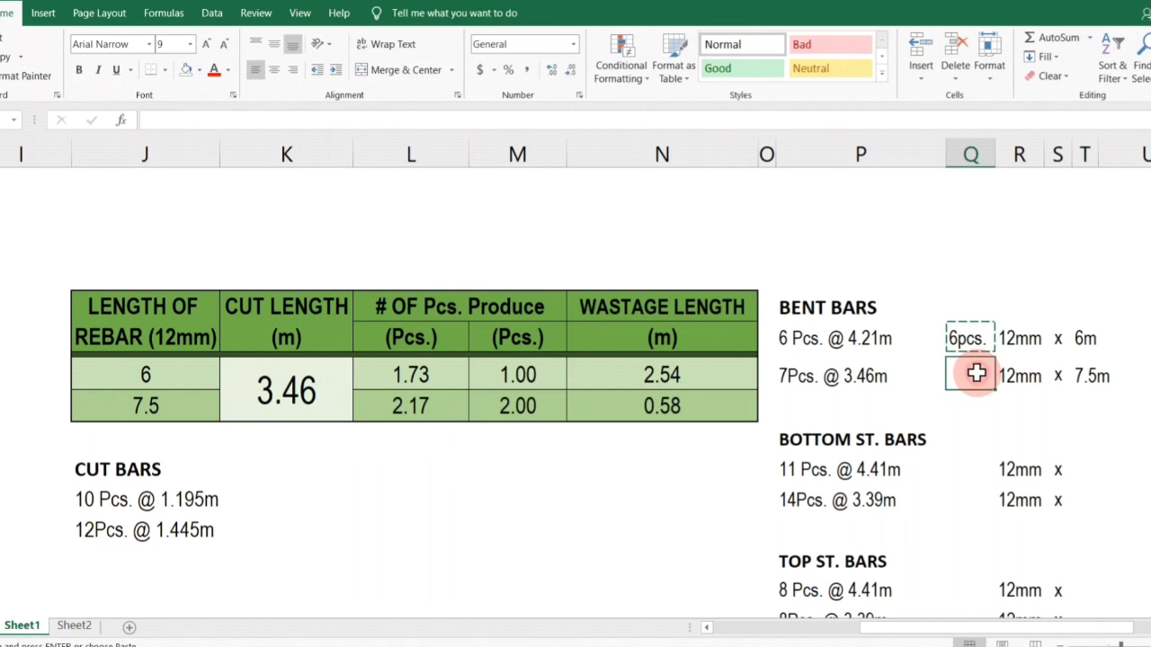
{"action": "left_click", "coordinate": [157, 126]}
{"action": "key", "text": "BackSpace"}
{"action": "type", "text": "4"}
{"action": "key", "text": "Return"}
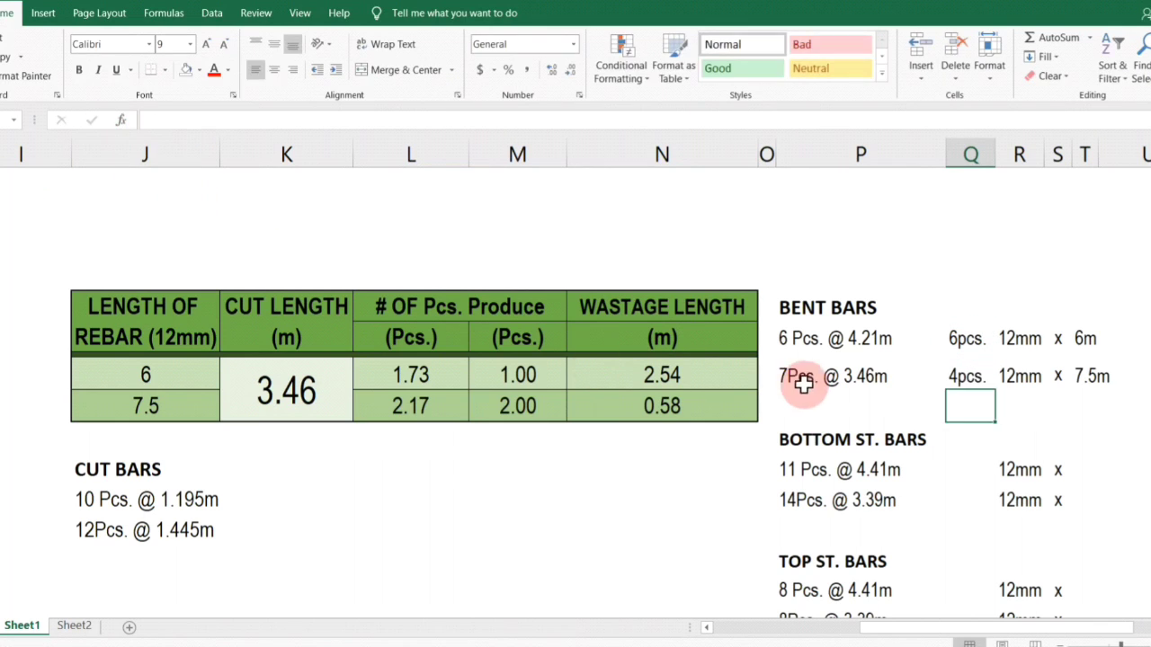
Set the cut length in the rebar table to 4.41 m, matching the first bottom st. bars entry.
{"action": "left_click", "coordinate": [927, 472]}
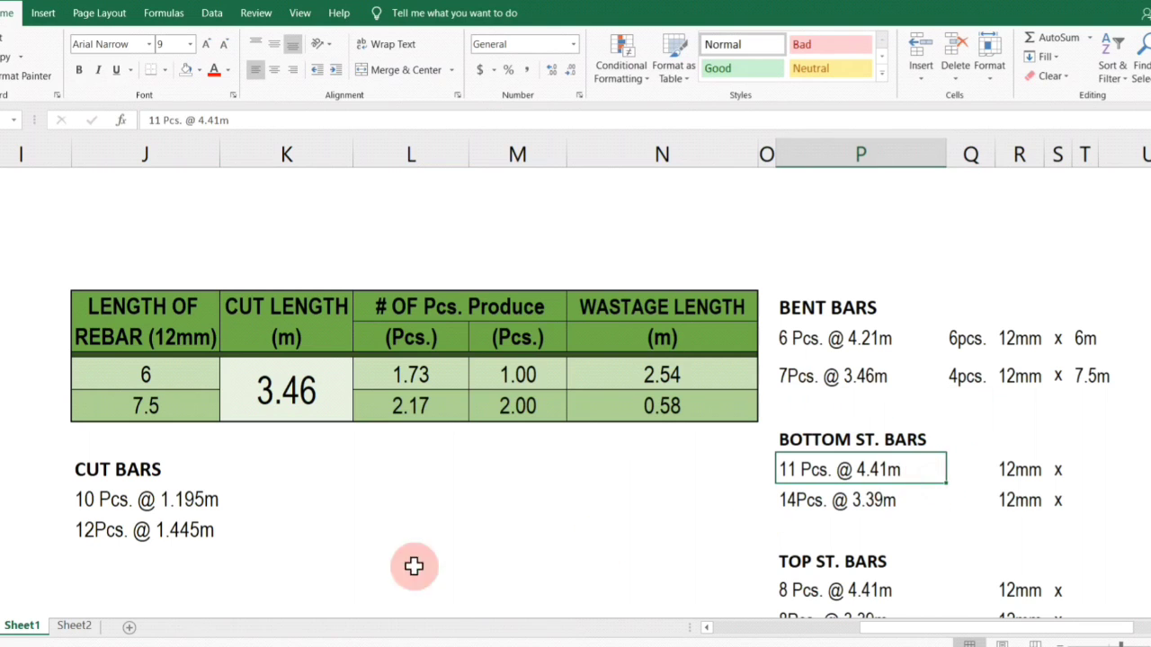
{"action": "left_click", "coordinate": [840, 440]}
{"action": "scroll", "coordinate": [902, 457], "scroll_direction": "down", "scroll_amount": 1}
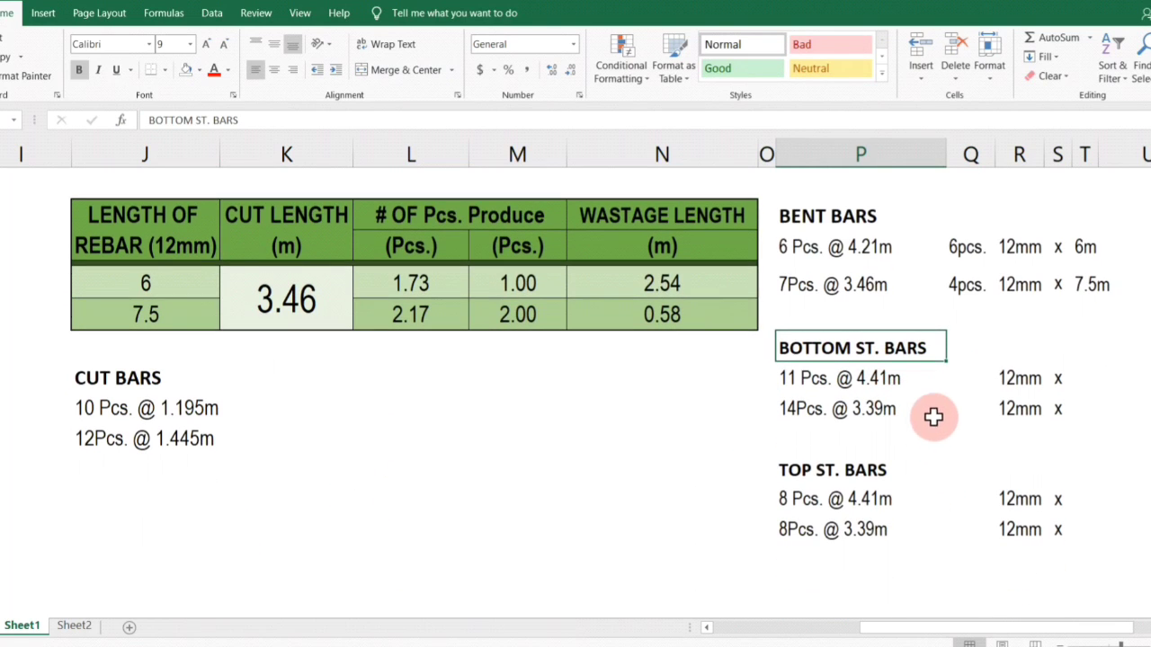
{"action": "left_click", "coordinate": [961, 374]}
{"action": "left_click", "coordinate": [850, 388]}
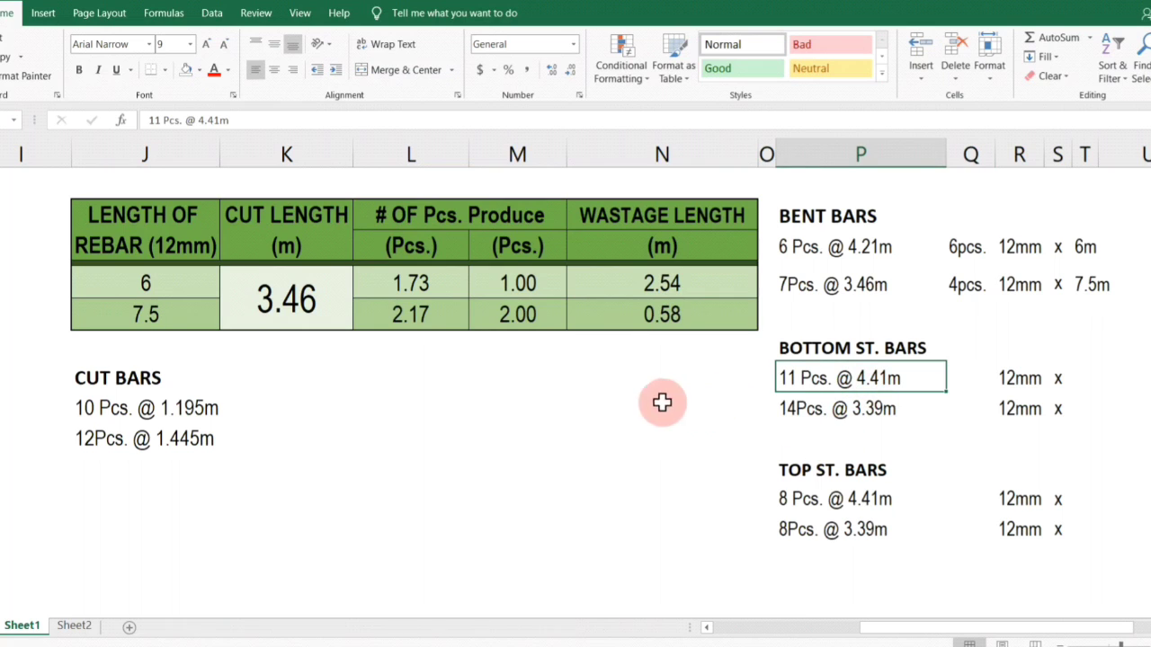
{"action": "left_click", "coordinate": [321, 277]}
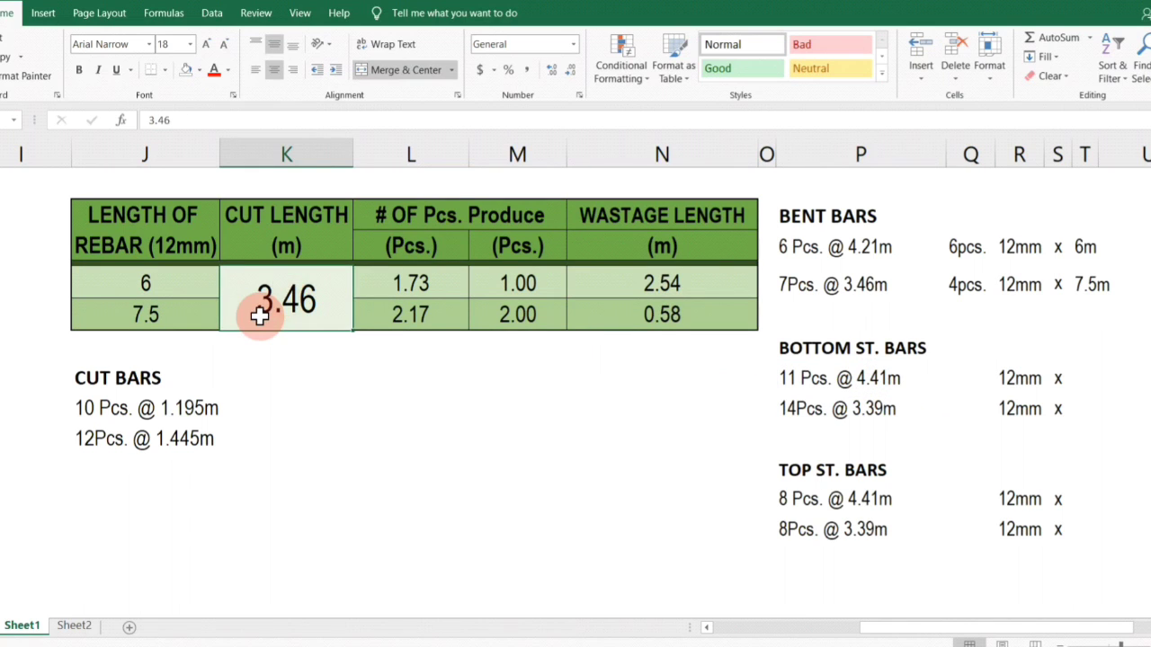
{"action": "type", "text": "4.41"}
{"action": "key", "text": "Return"}
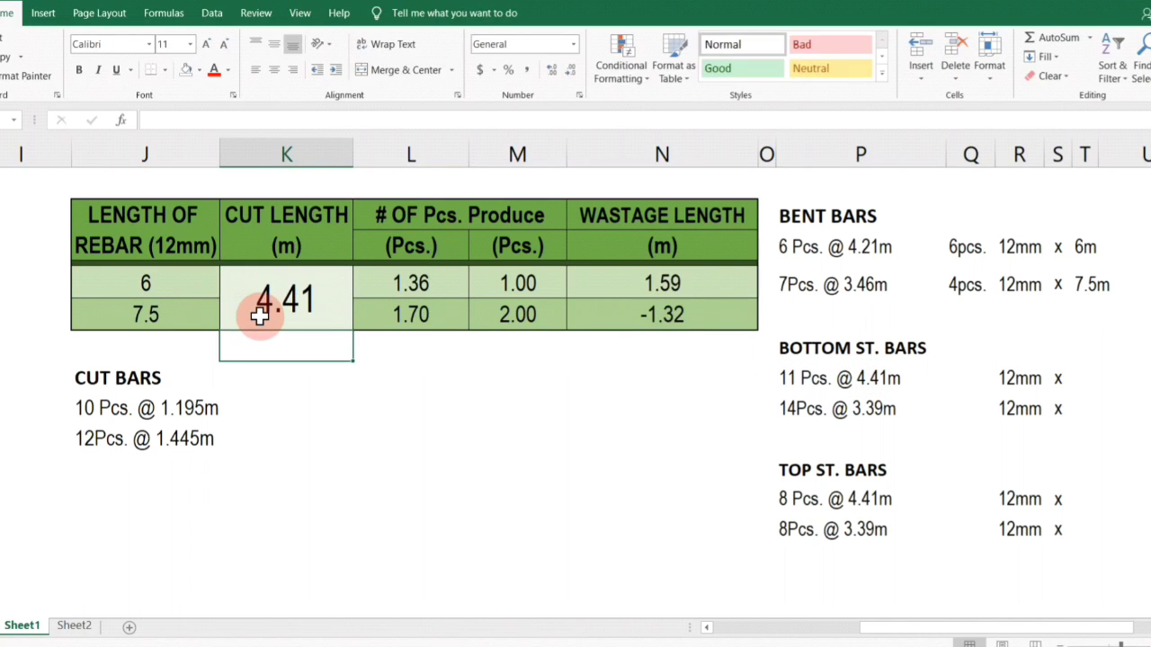
Set the 7.5 m rebar's whole-number pieces produced to 1 and compare the wastage of both rebar lengths.
{"action": "left_click", "coordinate": [547, 312]}
{"action": "type", "text": "1"}
{"action": "key", "text": "Return"}
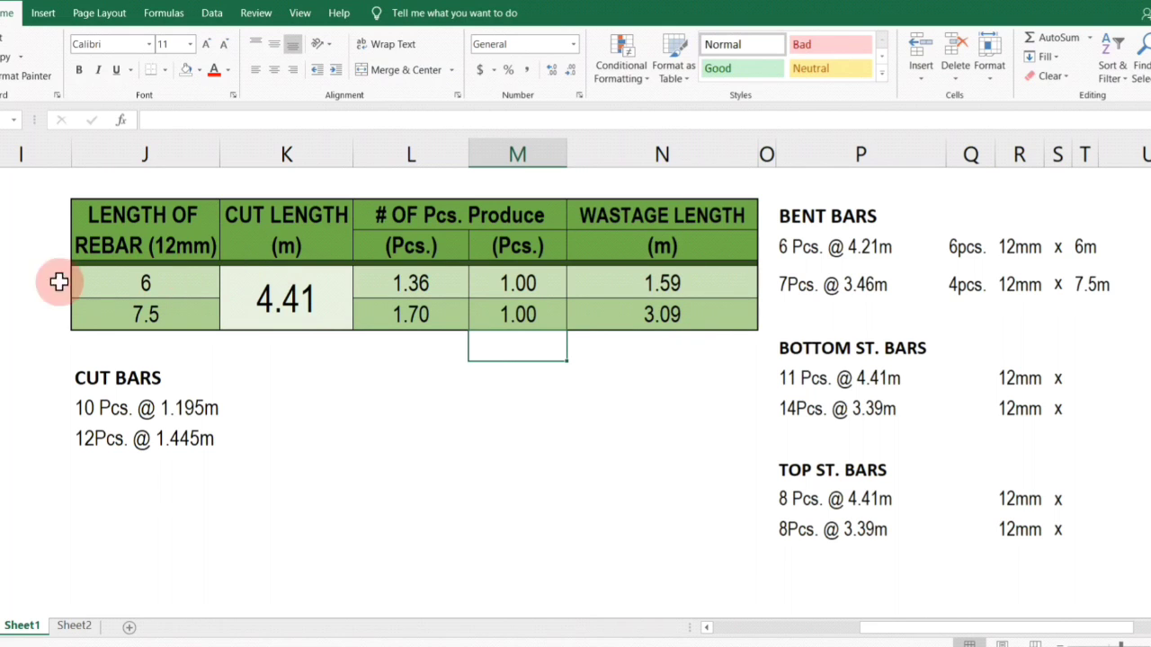
{"action": "left_click_drag", "start_coordinate": [2, 284], "coordinate": [632, 287]}
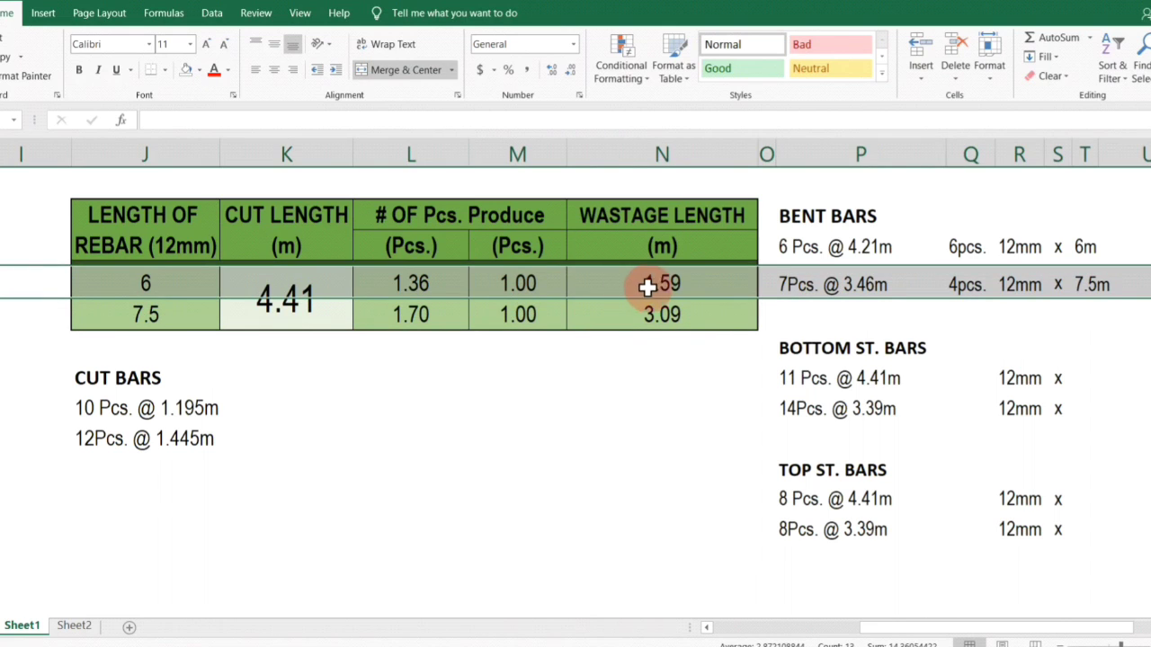
Copy the 6pcs. quantity into the 4.41 m bottom st. bars row and change the copy to 11pcs.
{"action": "left_click", "coordinate": [971, 381]}
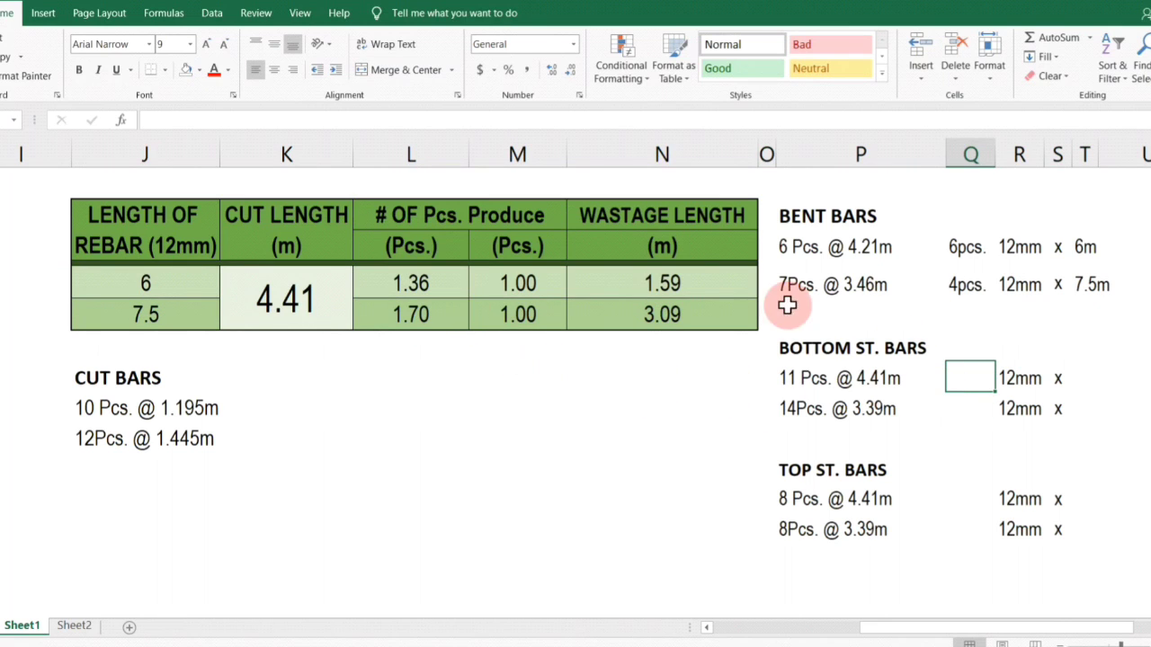
{"action": "left_click", "coordinate": [813, 376]}
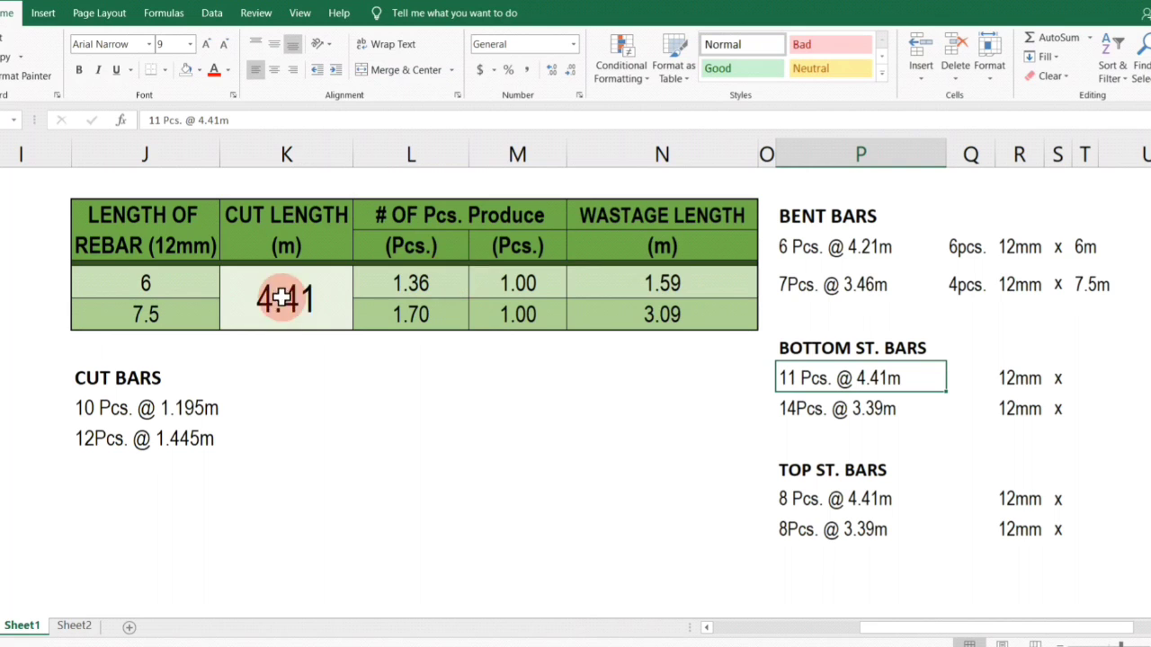
{"action": "left_click", "coordinate": [966, 253]}
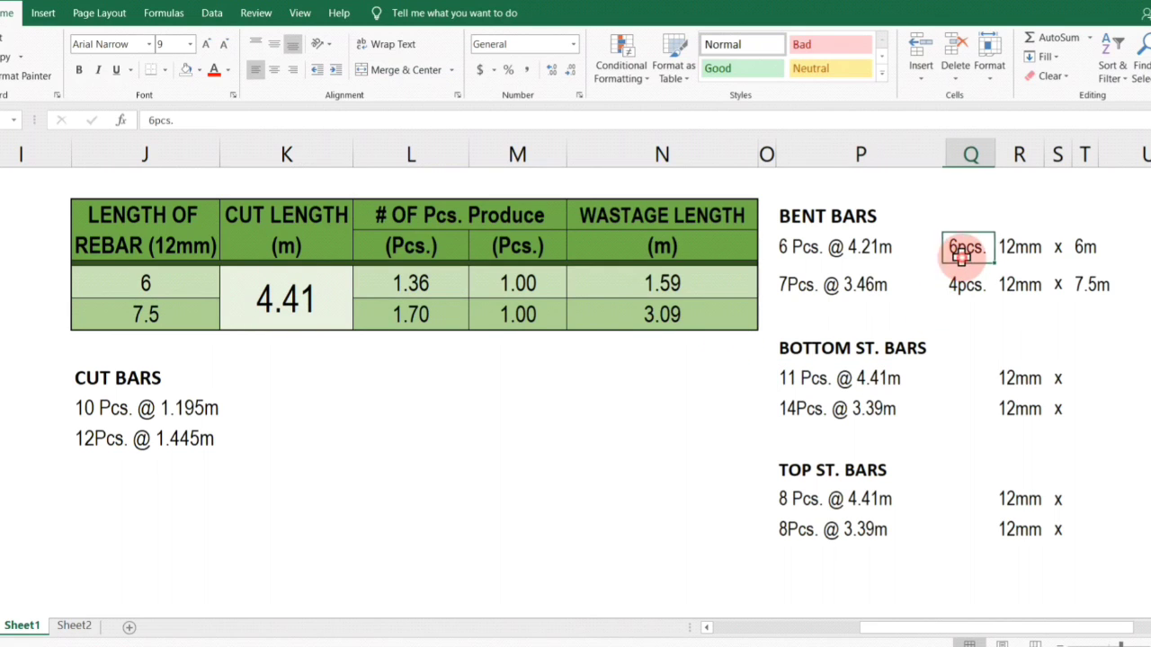
{"action": "key", "text": "ctrl+c"}
{"action": "left_click", "coordinate": [971, 379]}
{"action": "key", "text": "ctrl+v"}
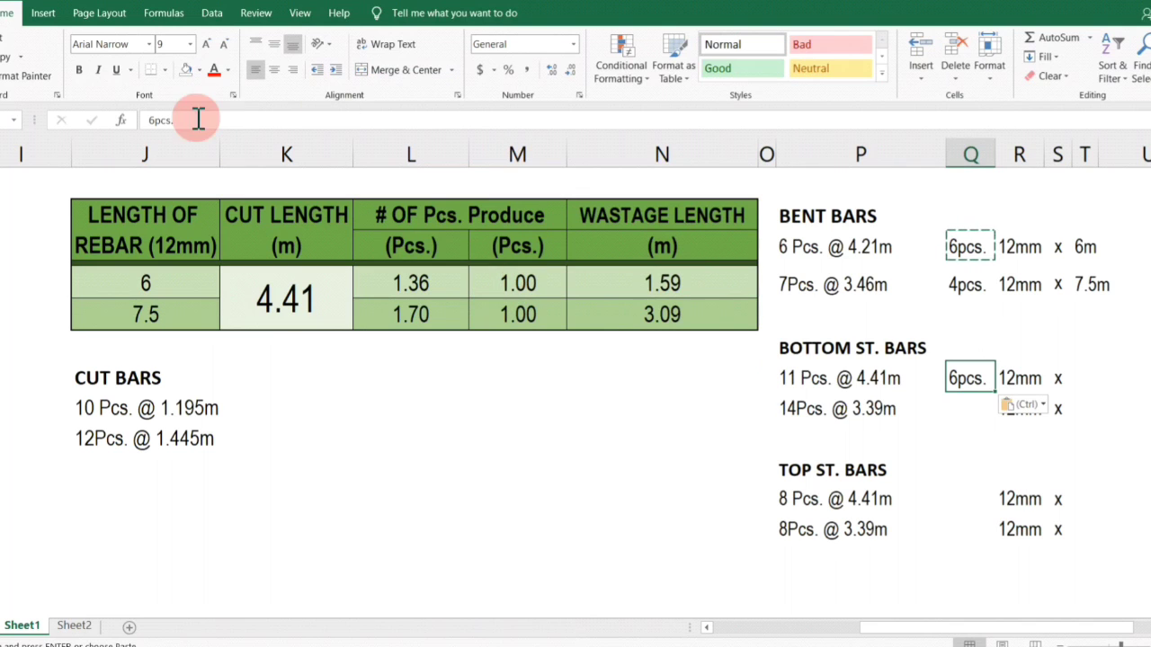
{"action": "left_click_drag", "start_coordinate": [155, 120], "coordinate": [135, 123]}
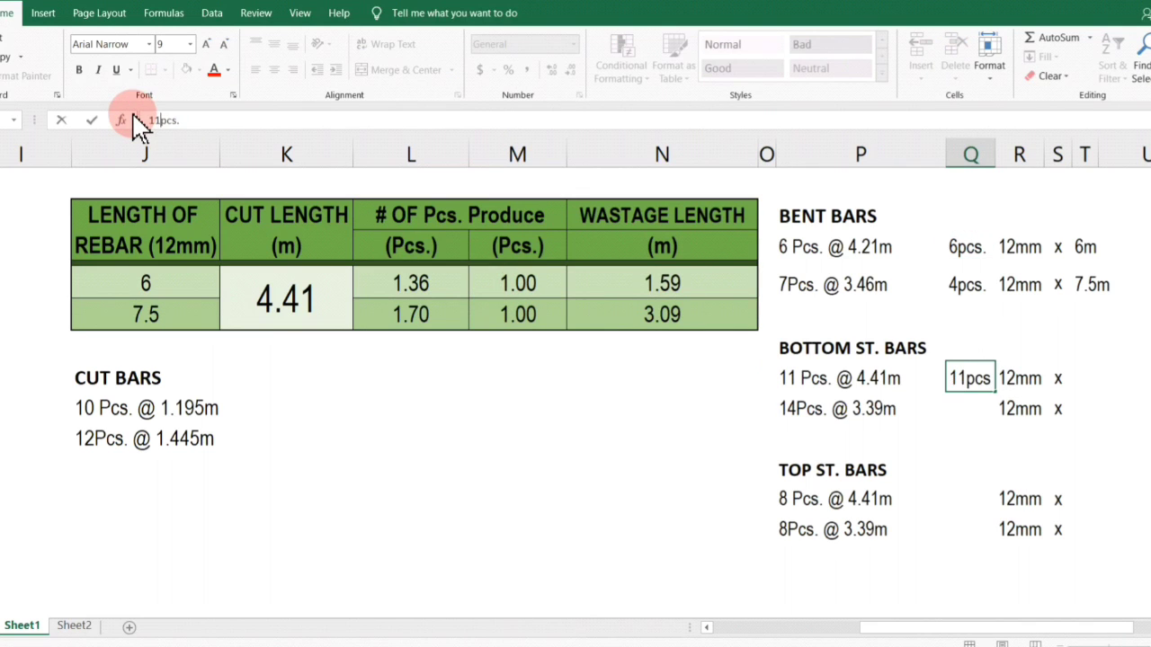
{"action": "key", "text": "Return"}
Copy the 6m rebar length into the 4.41 m rows of both the bottom and top st. bars.
{"action": "left_click", "coordinate": [881, 532]}
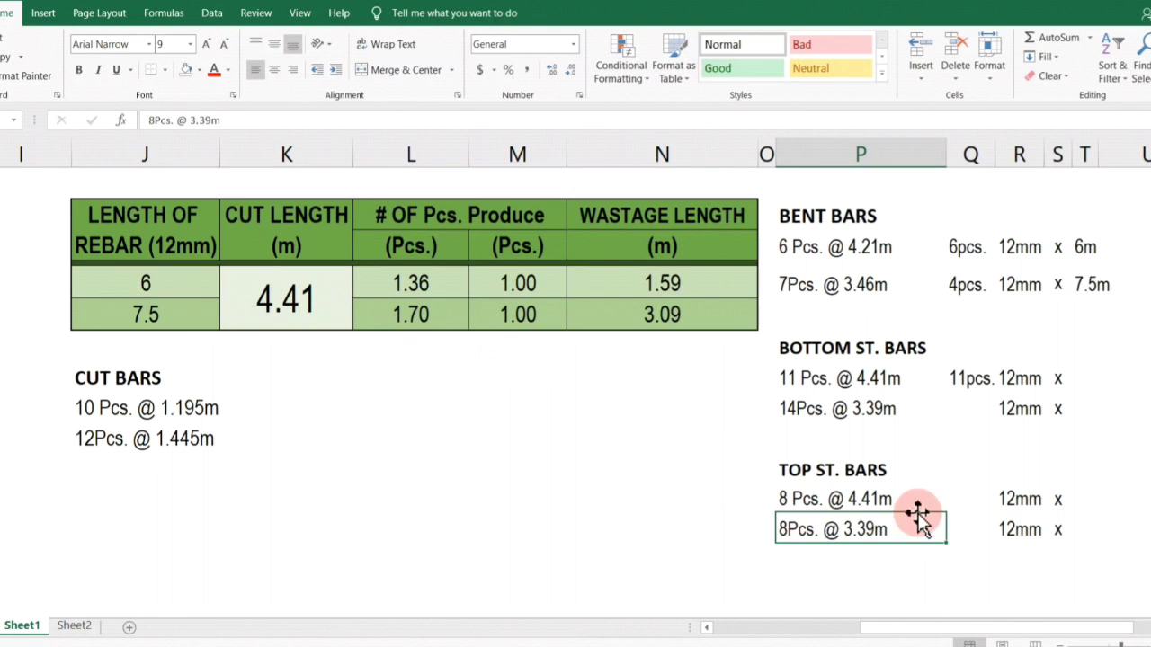
{"action": "left_click", "coordinate": [863, 499]}
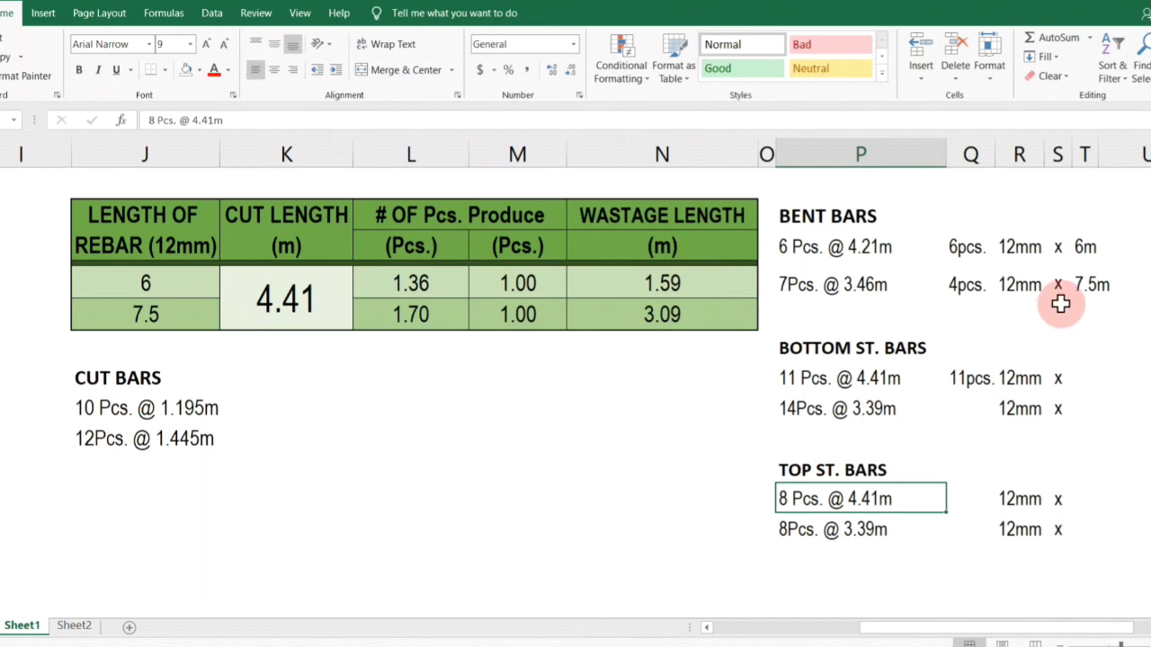
{"action": "left_click", "coordinate": [1088, 246]}
{"action": "key", "text": "ctrl+c"}
{"action": "left_click", "coordinate": [1095, 386]}
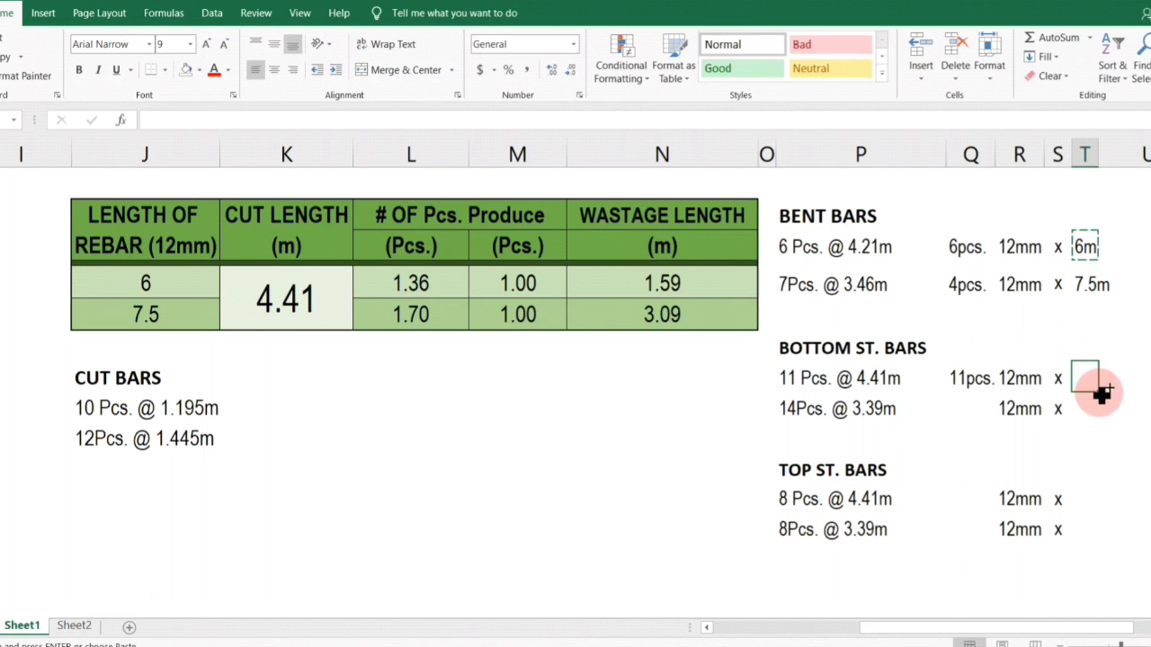
{"action": "left_click", "coordinate": [1050, 444]}
{"action": "left_click", "coordinate": [1088, 376]}
{"action": "key", "text": "ctrl+c"}
{"action": "left_click", "coordinate": [1078, 498]}
{"action": "key", "text": "ctrl+v"}
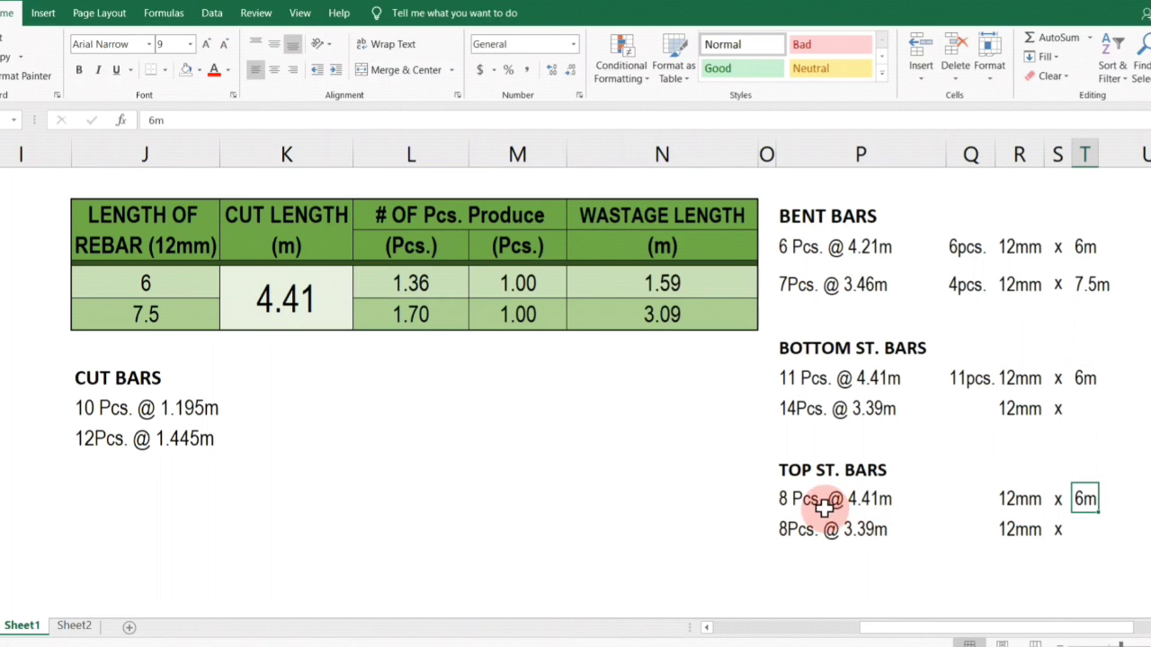
Copy the 11pcs. quantity into the 4.41 m top st. bars row and change the copy to 8pcs.
{"action": "left_click", "coordinate": [818, 500]}
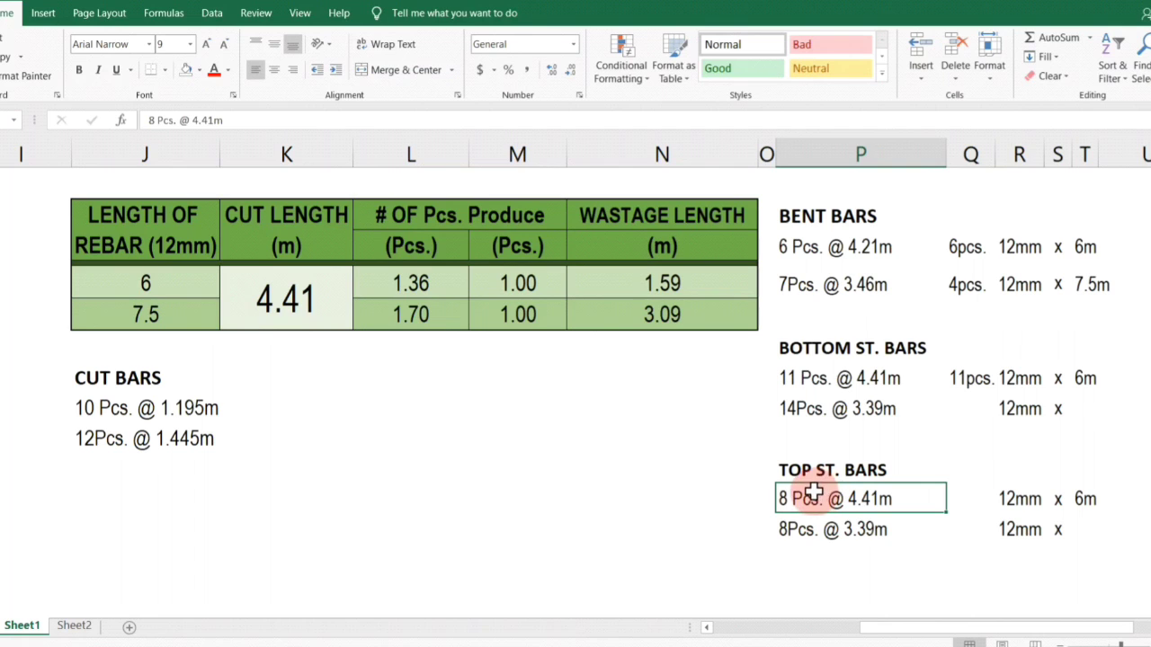
{"action": "left_click", "coordinate": [512, 280]}
{"action": "left_click", "coordinate": [971, 499]}
{"action": "left_click", "coordinate": [970, 377]}
{"action": "key", "text": "ctrl+c"}
{"action": "left_click", "coordinate": [975, 495]}
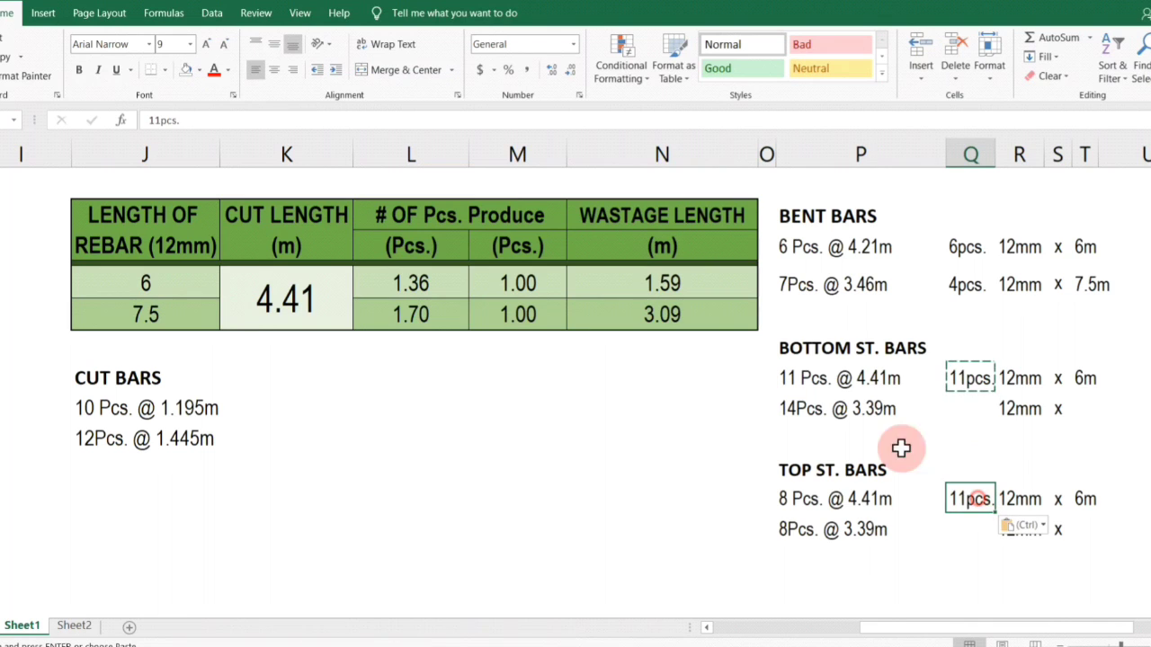
{"action": "left_click", "coordinate": [170, 117]}
{"action": "left_click_drag", "start_coordinate": [164, 121], "coordinate": [3, 153]}
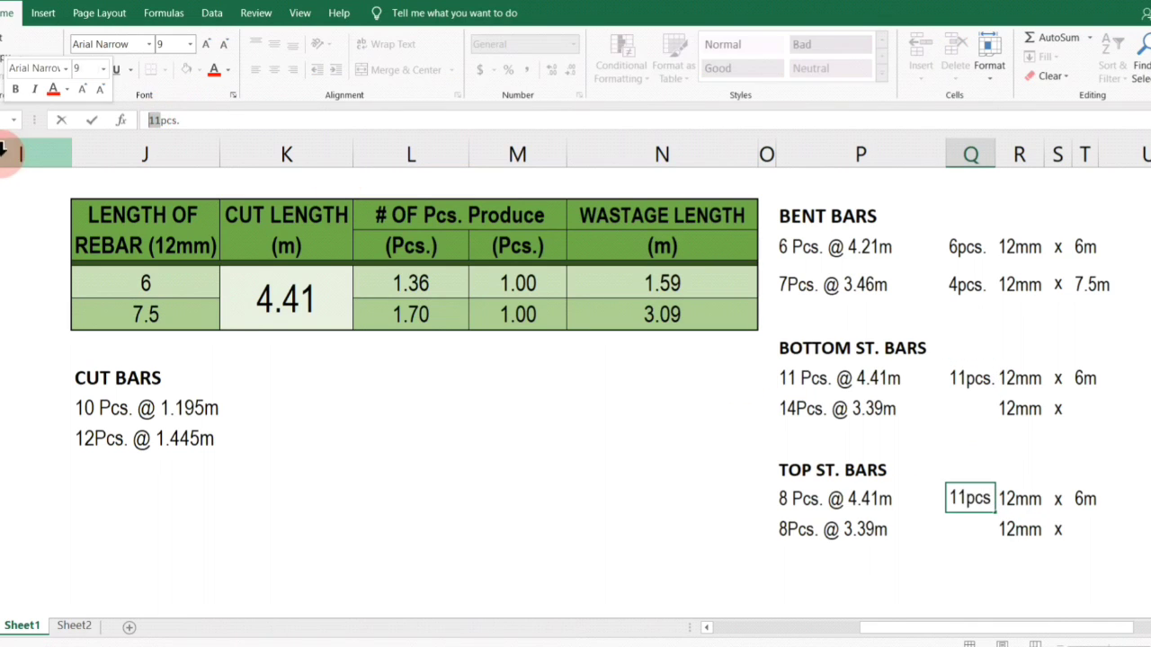
{"action": "type", "text": "8"}
{"action": "key", "text": "Return"}
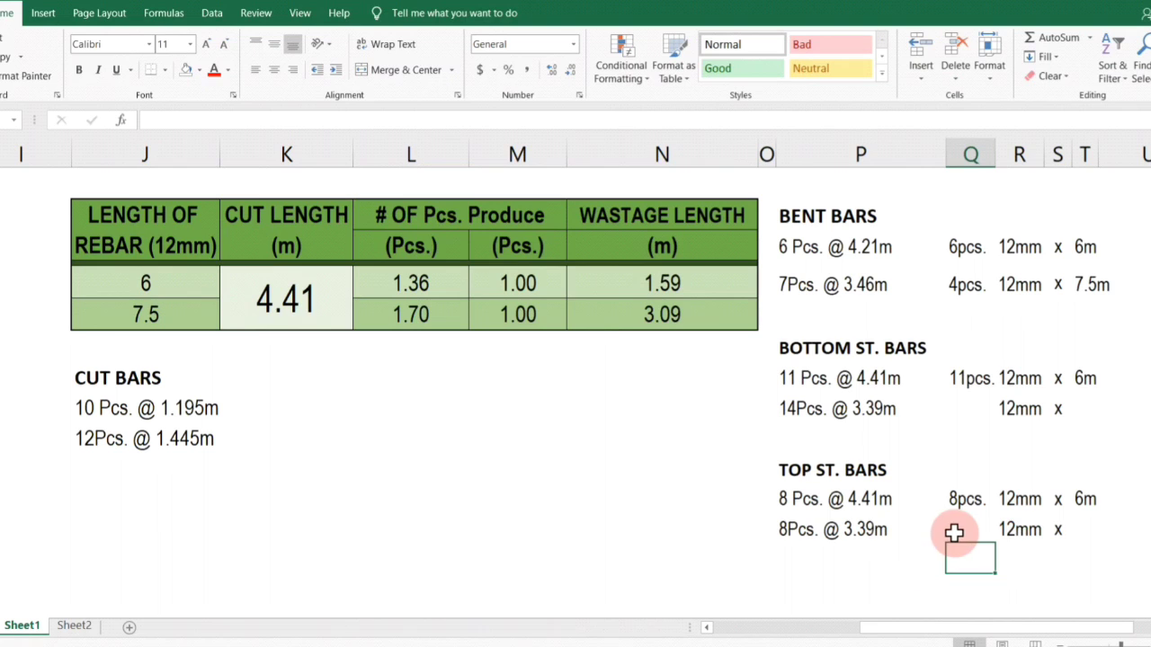
Set the cut length in the rebar table to 3.39 m, matching the second bottom st. bars entry.
{"action": "left_click", "coordinate": [862, 409]}
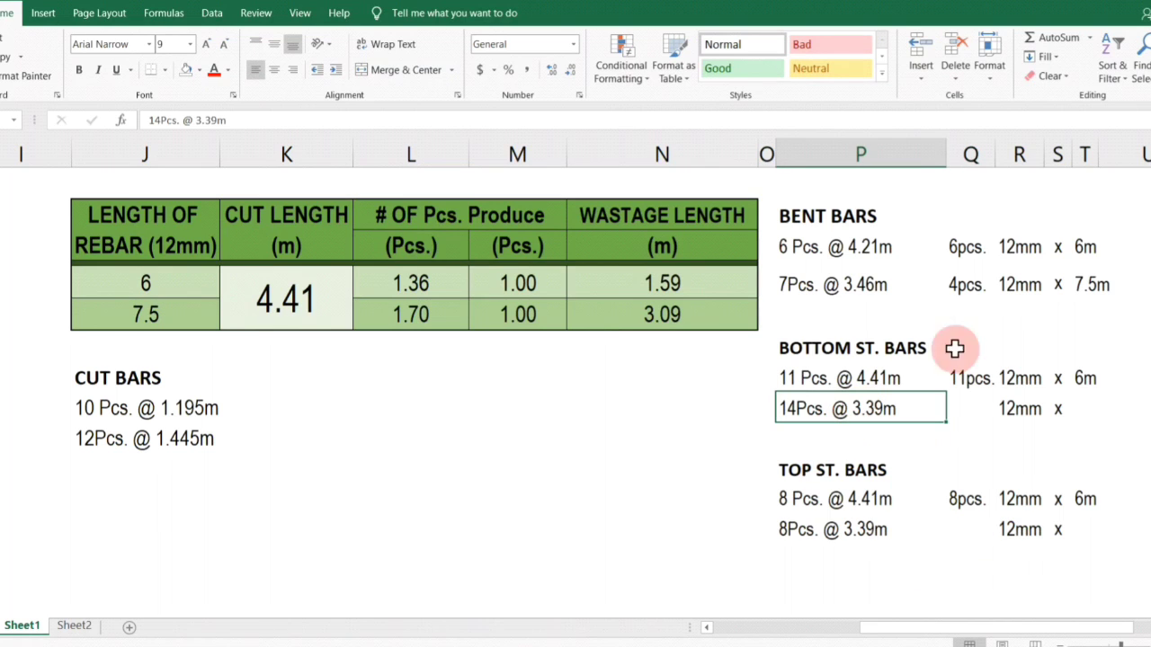
{"action": "left_click", "coordinate": [289, 296]}
{"action": "type", "text": "3.39"}
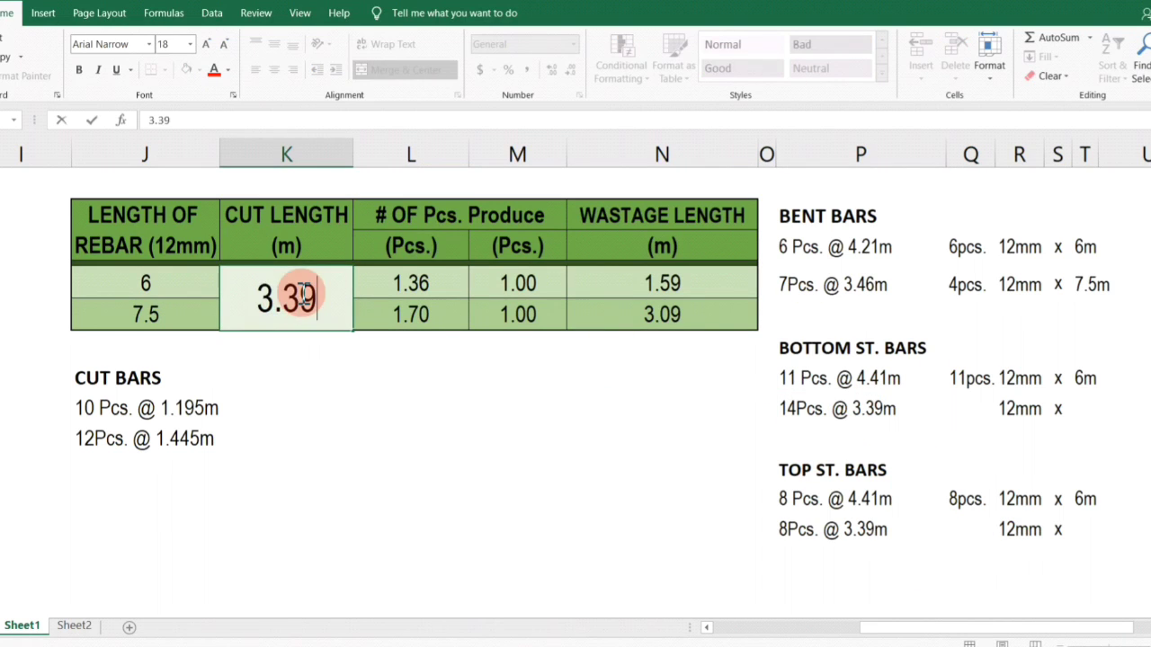
{"action": "key", "text": "Return"}
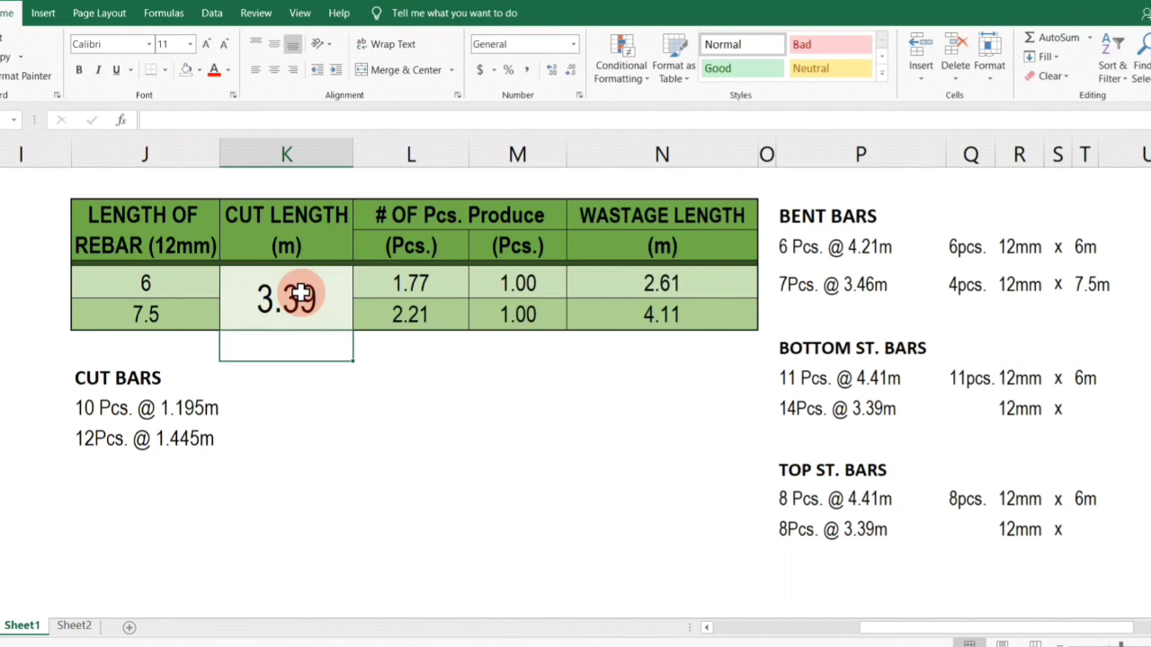
{"action": "left_click", "coordinate": [503, 286]}
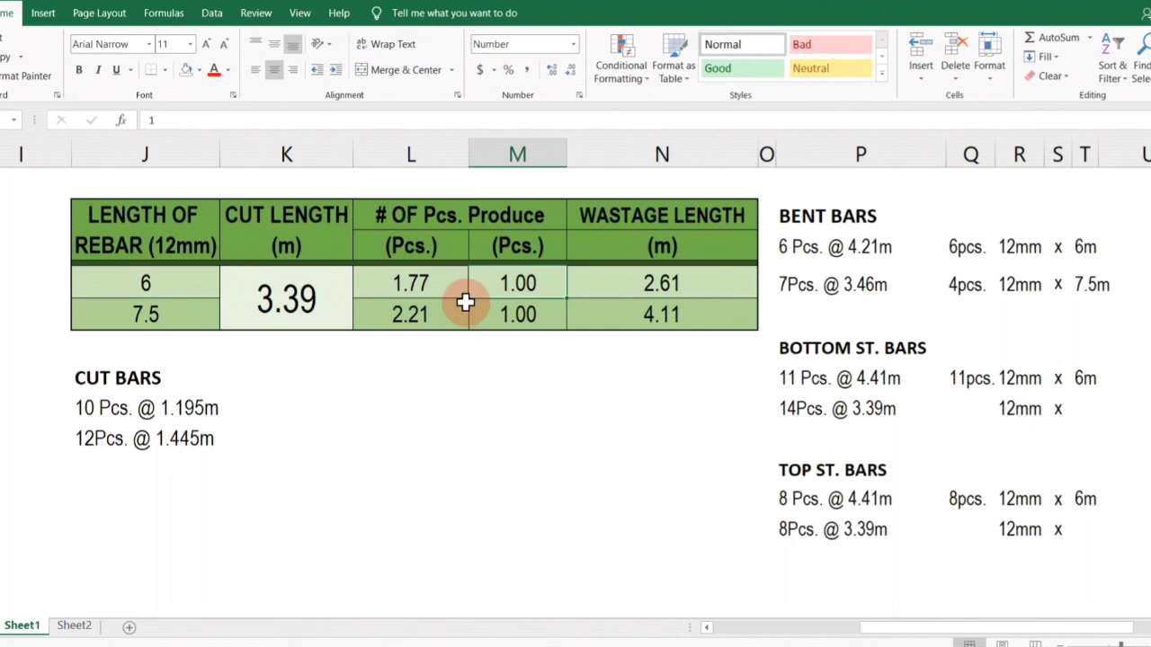
Set the whole number of pieces produced from the 7.5 m rebar to 2 in the cutting table.
{"action": "left_click", "coordinate": [128, 279]}
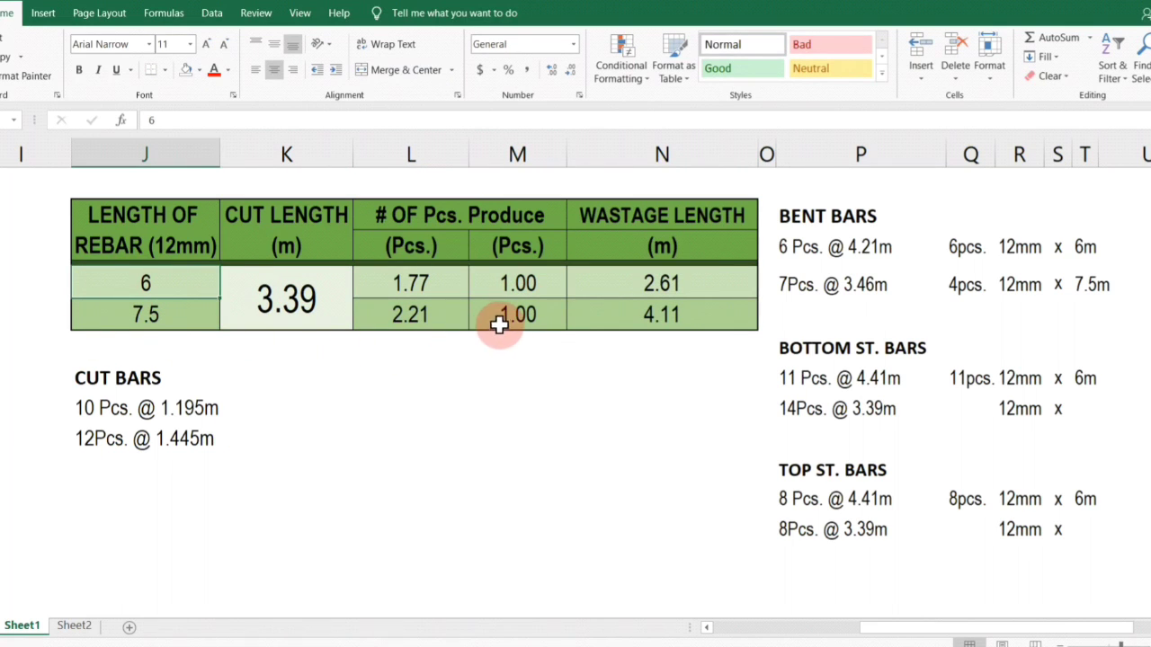
{"action": "left_click", "coordinate": [421, 316]}
{"action": "left_click", "coordinate": [539, 324]}
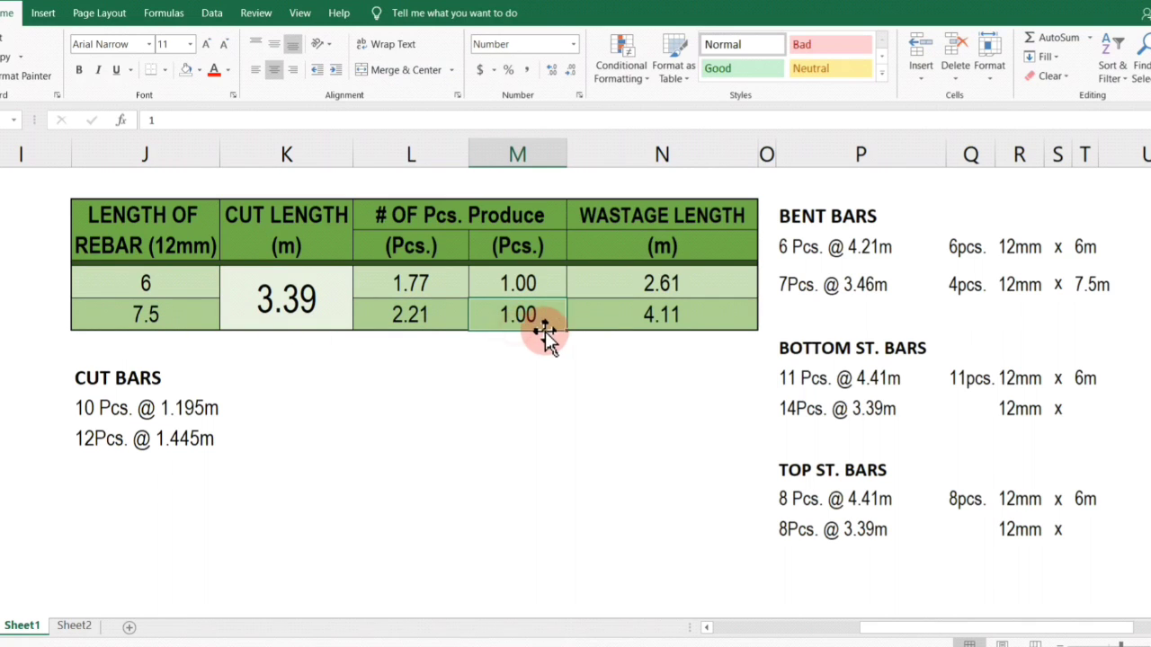
{"action": "type", "text": "2"}
{"action": "key", "text": "Return"}
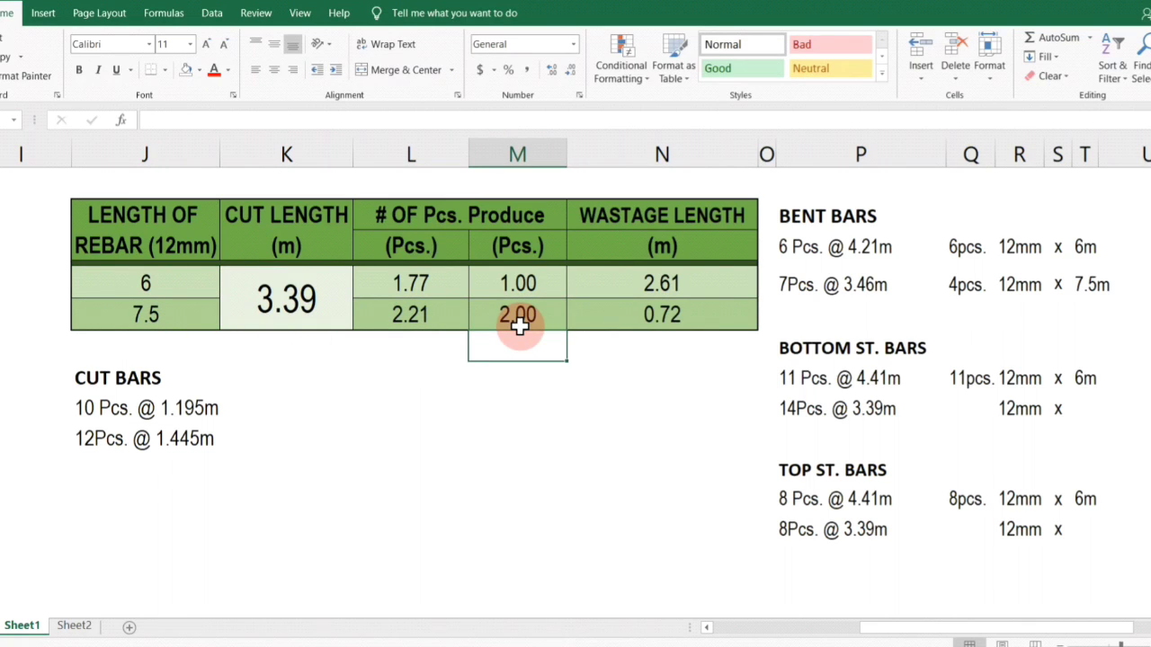
{"action": "left_click", "coordinate": [629, 469]}
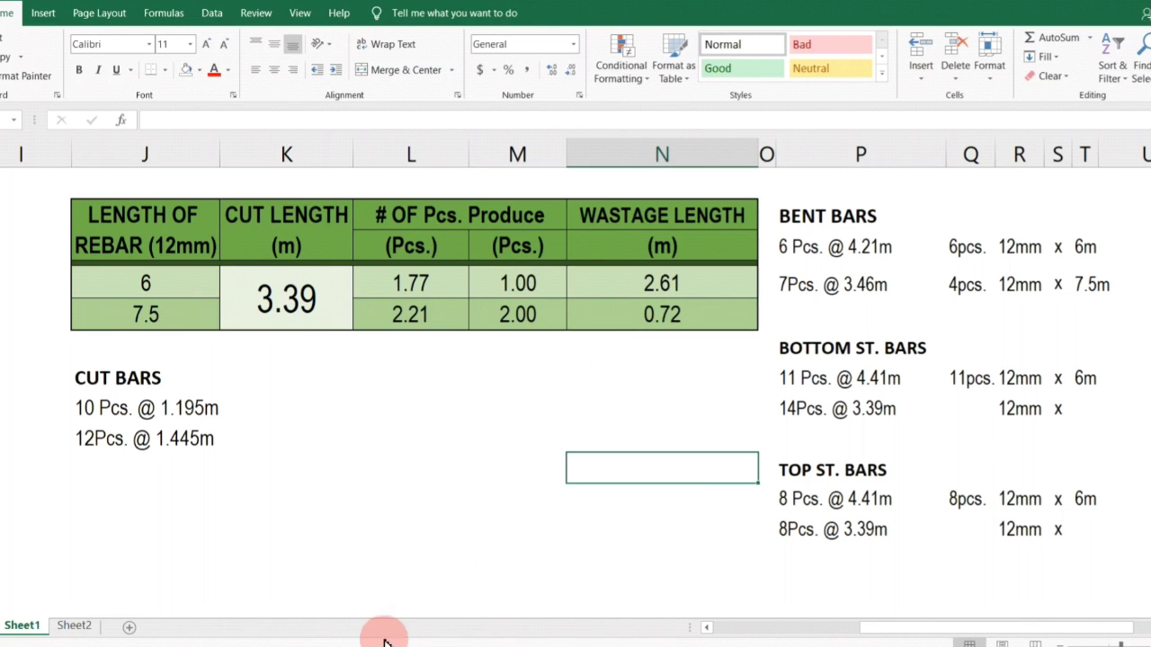
Switch to the calculator and divide the 14 bottom st. bars pieces by 2.
{"action": "left_click", "coordinate": [872, 232]}
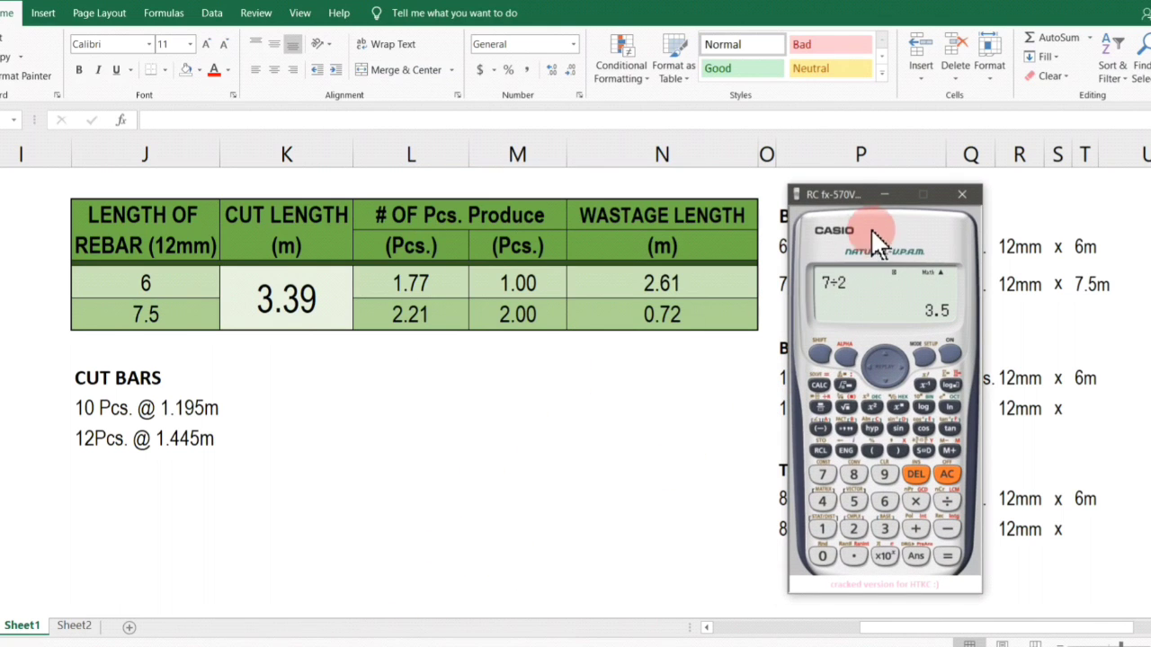
{"action": "left_click_drag", "start_coordinate": [823, 196], "coordinate": [985, 196]}
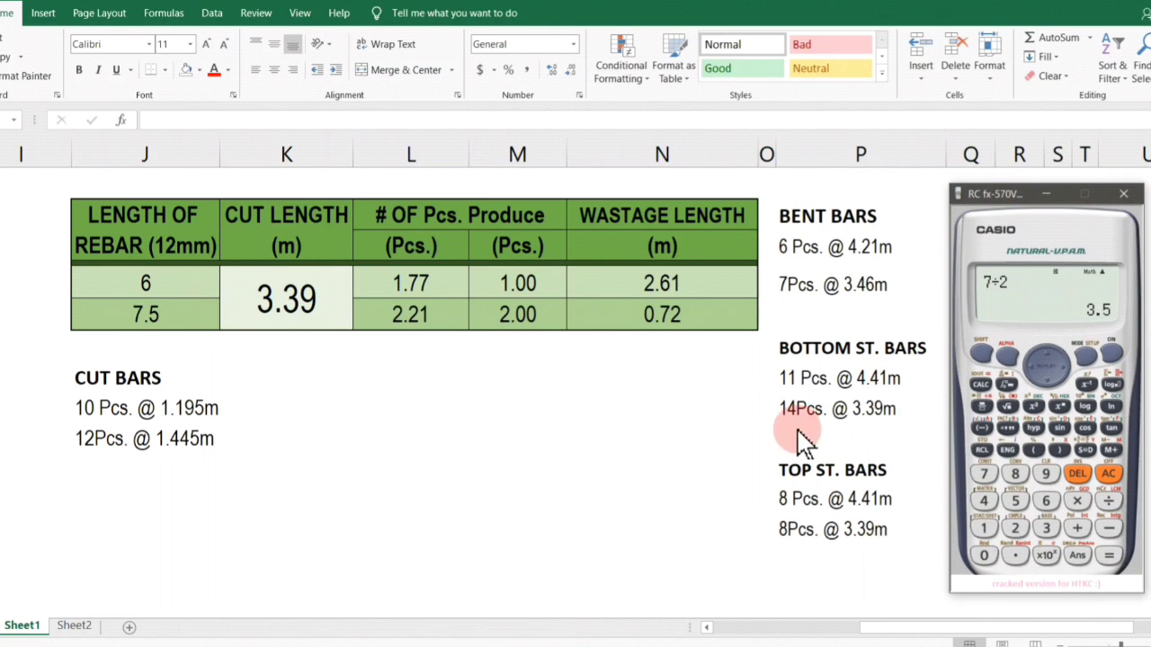
{"action": "left_click", "coordinate": [800, 405]}
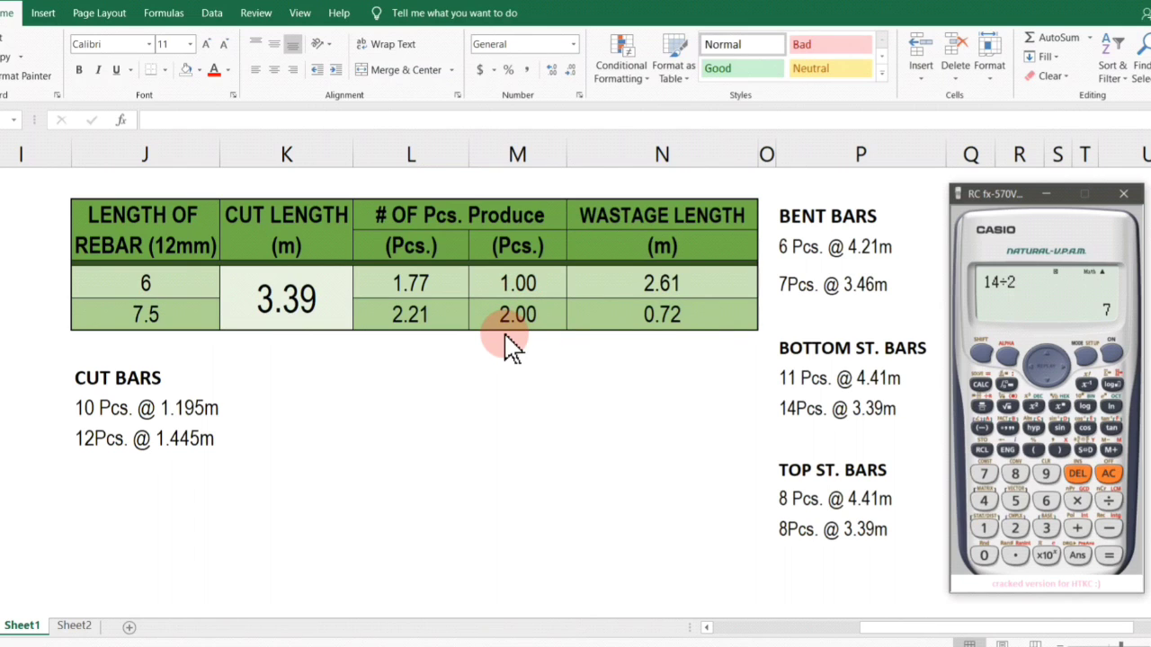
{"action": "left_click_drag", "start_coordinate": [1001, 212], "coordinate": [589, 199]}
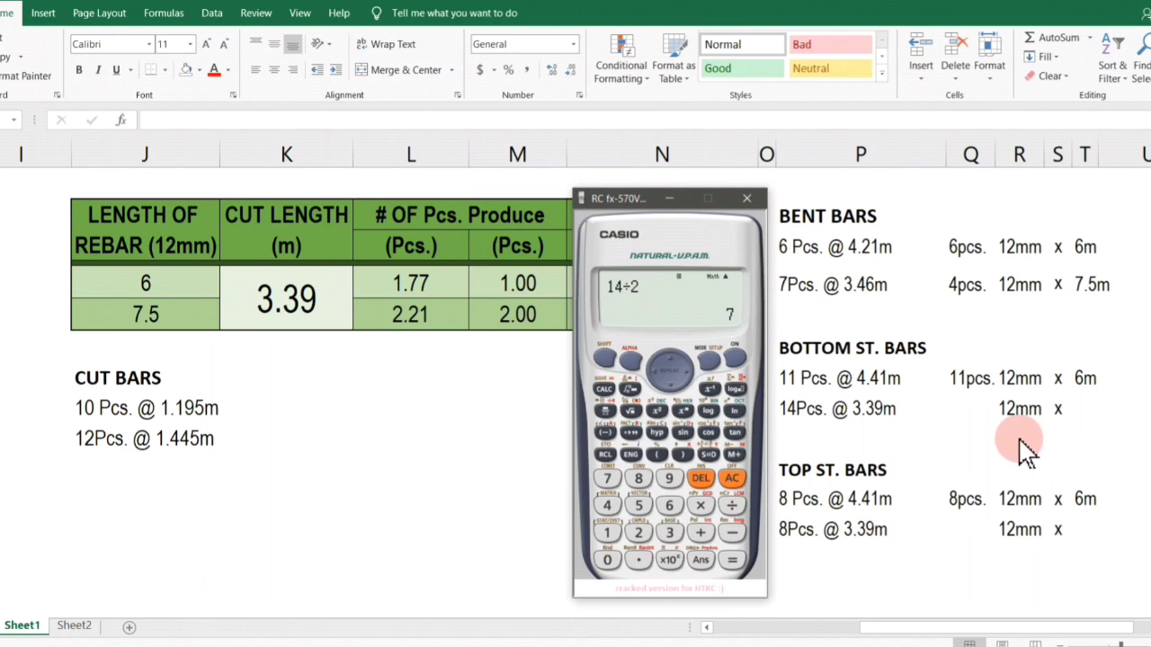
Copy the 11pcs. quantity into the 3.39 m bottom st. bars row and change the copy to 7pcs.
{"action": "left_click", "coordinate": [1052, 466]}
{"action": "left_click", "coordinate": [971, 378]}
{"action": "key", "text": "ctrl+c"}
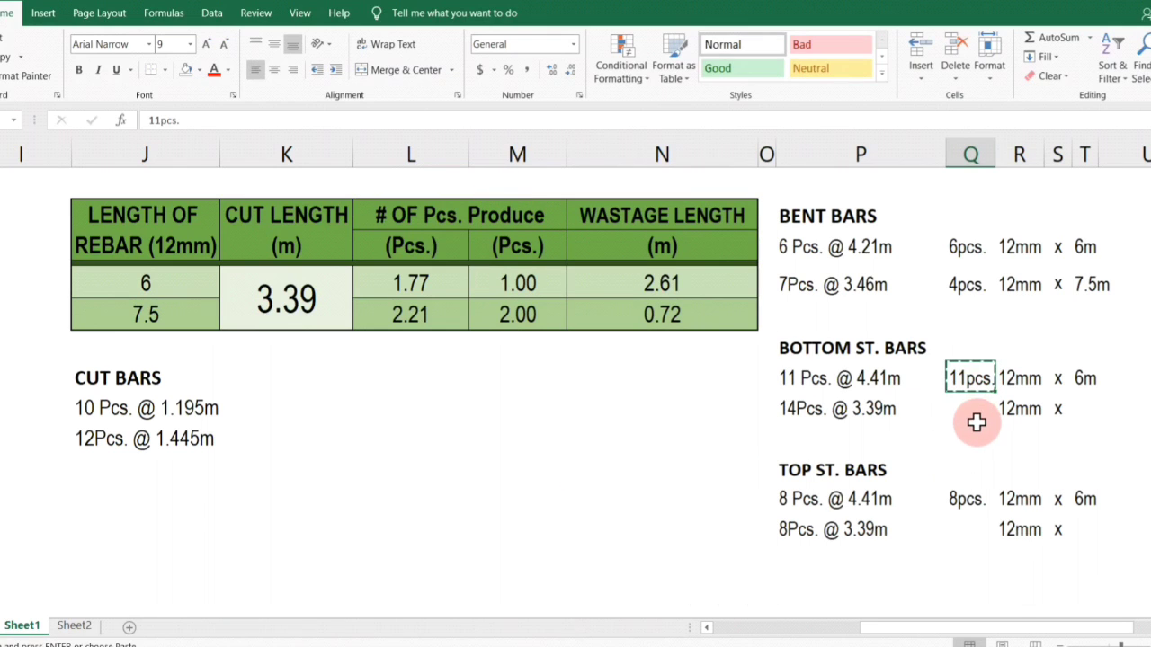
{"action": "key", "text": "ctrl+v"}
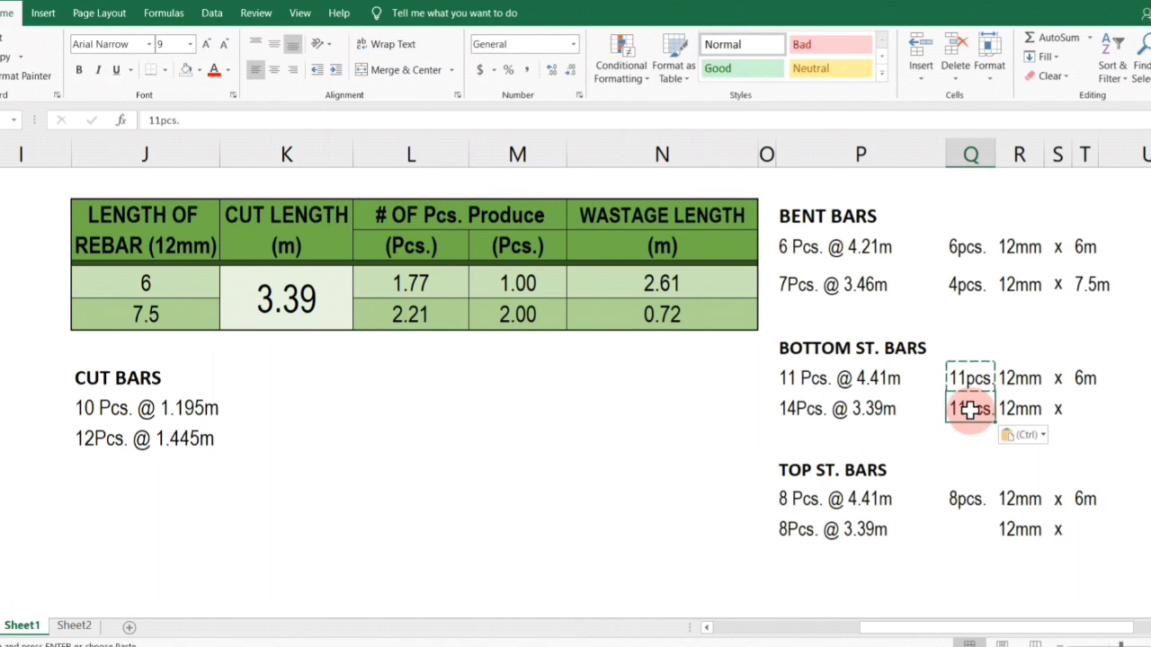
{"action": "left_click", "coordinate": [159, 119]}
{"action": "key", "text": "BackSpace"}
{"action": "key", "text": "BackSpace"}
{"action": "type", "text": "7"}
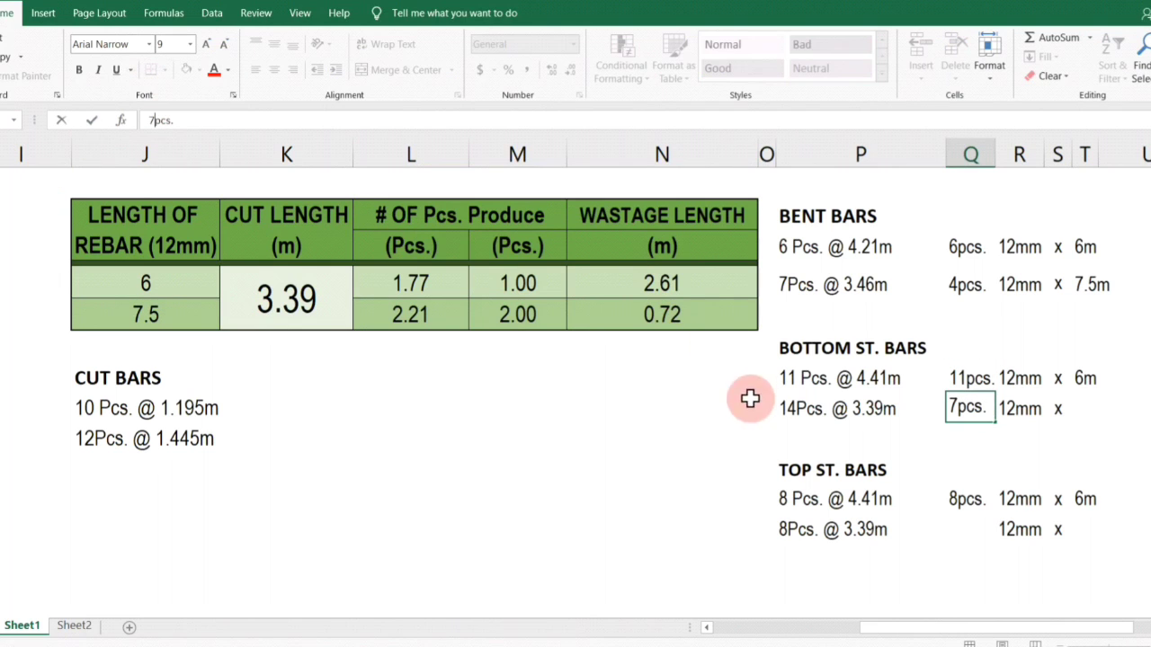
{"action": "left_click", "coordinate": [917, 470]}
Copy the 7.5m rebar length from the 3.46 m bent bars row into the 3.39 m bottom st. bars row.
{"action": "left_click", "coordinate": [1088, 285]}
{"action": "key", "text": "ctrl+c"}
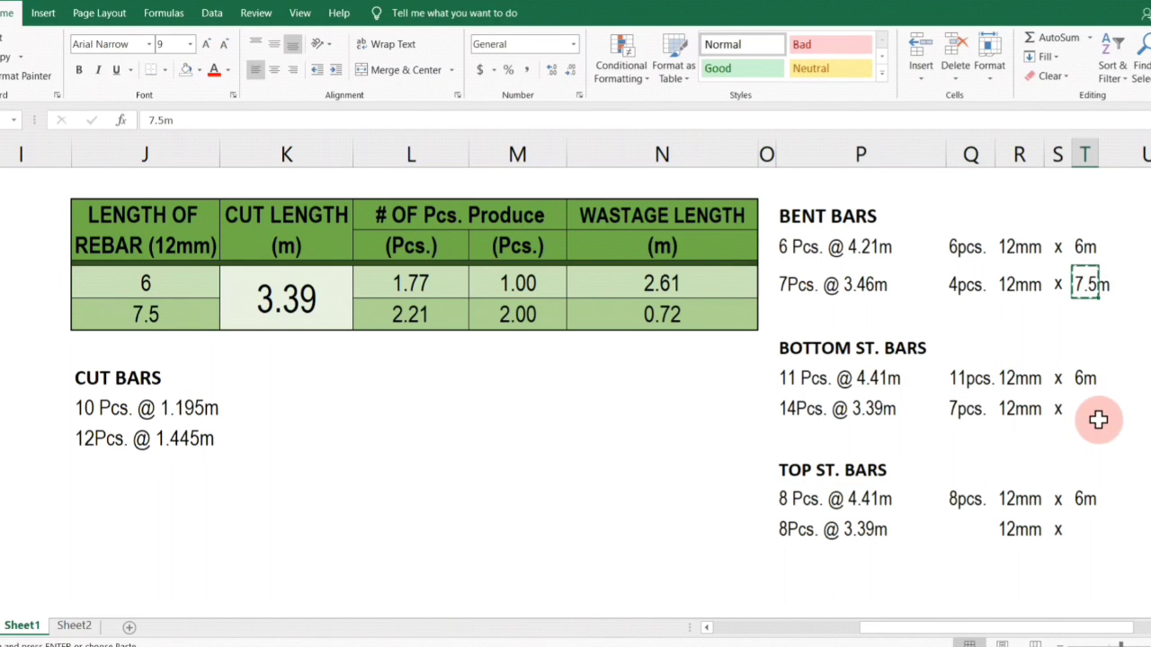
{"action": "key", "text": "ctrl+v"}
{"action": "left_click", "coordinate": [971, 467]}
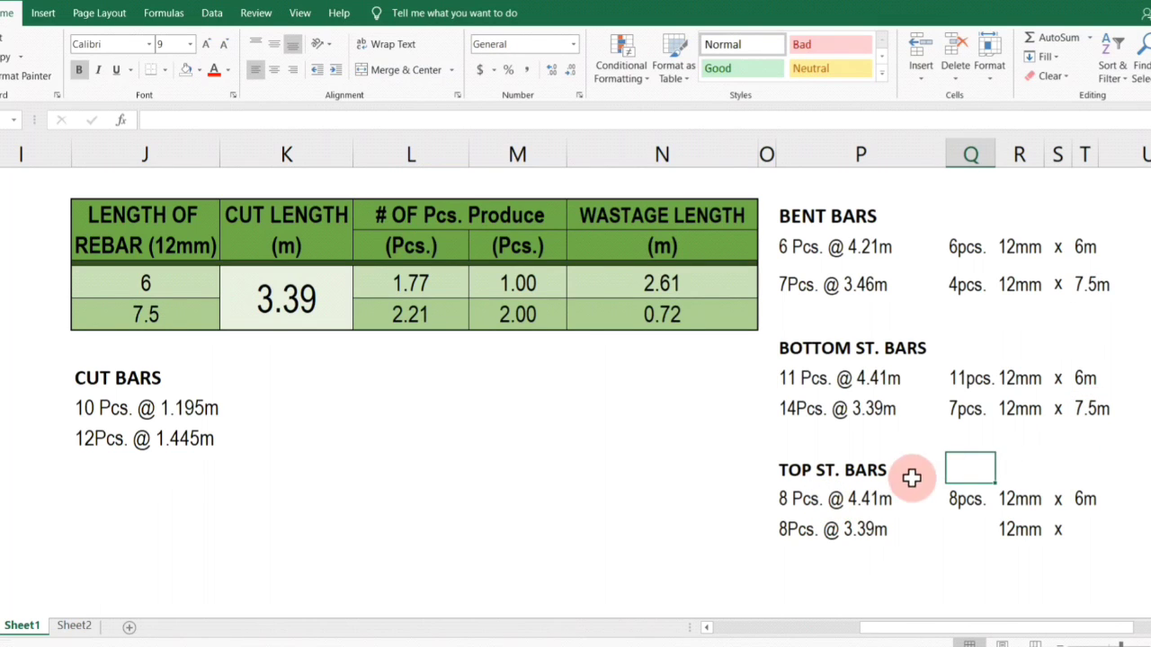
Copy the 7.5m rebar length from the 3.39 m bottom st. bars row into the 3.39 m top st. bars row.
{"action": "left_click", "coordinate": [865, 552]}
{"action": "left_click", "coordinate": [836, 532]}
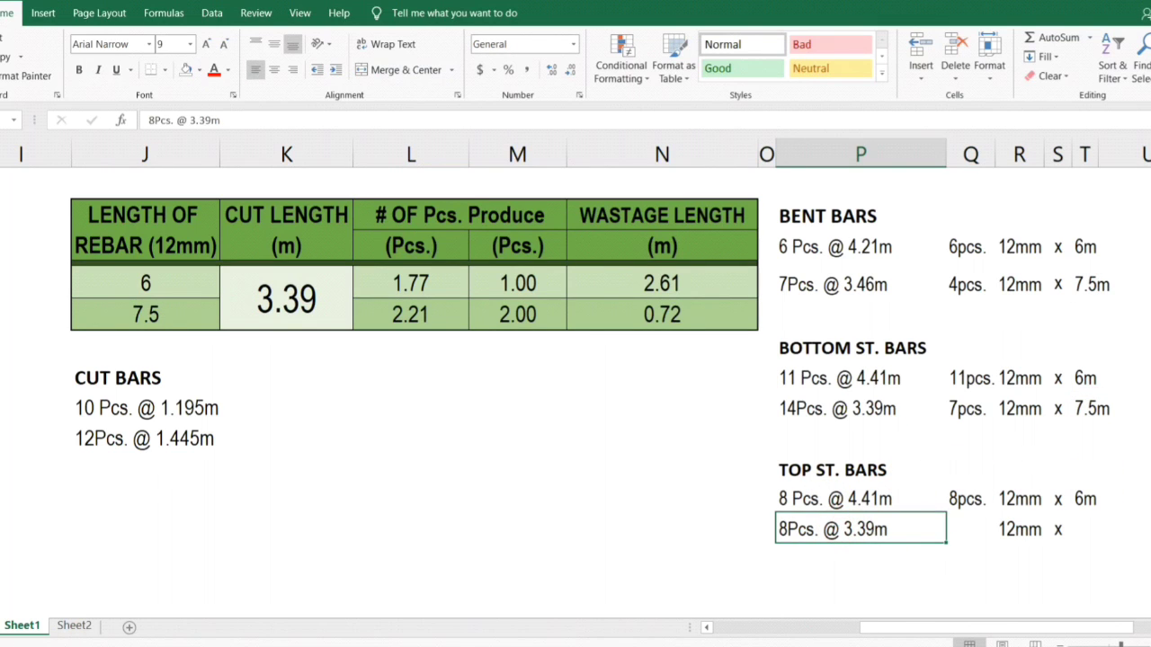
{"action": "left_click", "coordinate": [1099, 406]}
{"action": "left_click", "coordinate": [1091, 411]}
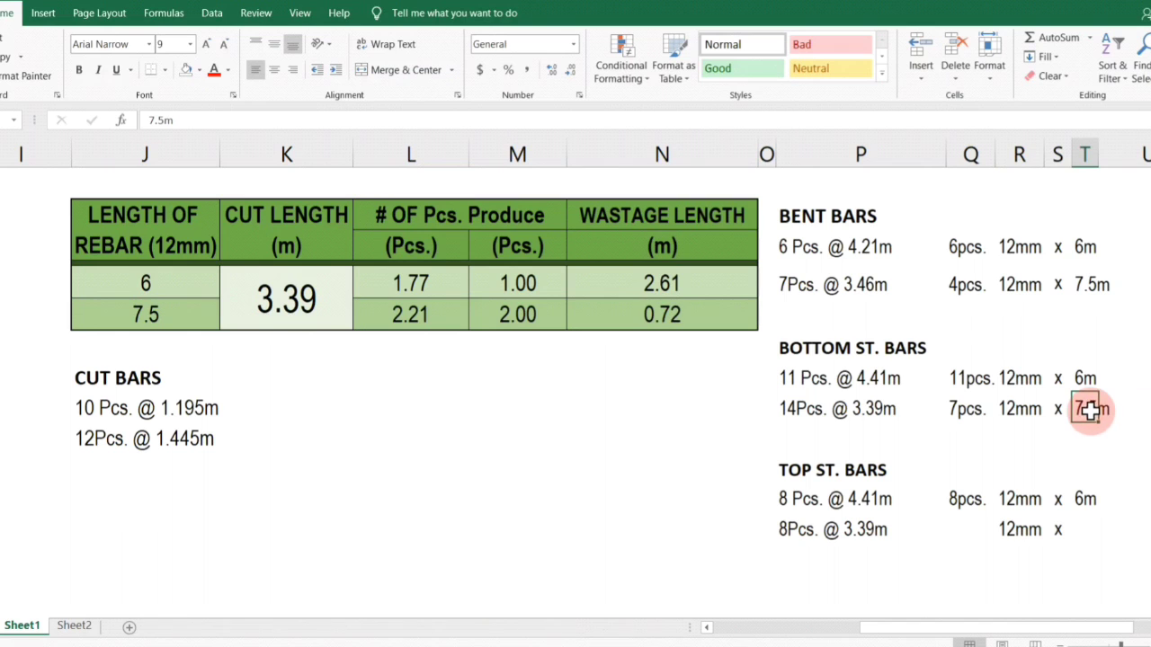
{"action": "key", "text": "ctrl+c"}
{"action": "left_click", "coordinate": [1090, 532]}
{"action": "key", "text": "ctrl+v"}
{"action": "left_click", "coordinate": [1014, 558]}
Switch to the calculator, divide the 8 top st. bars pieces by 2, and put the calculator away.
{"action": "left_click", "coordinate": [811, 530]}
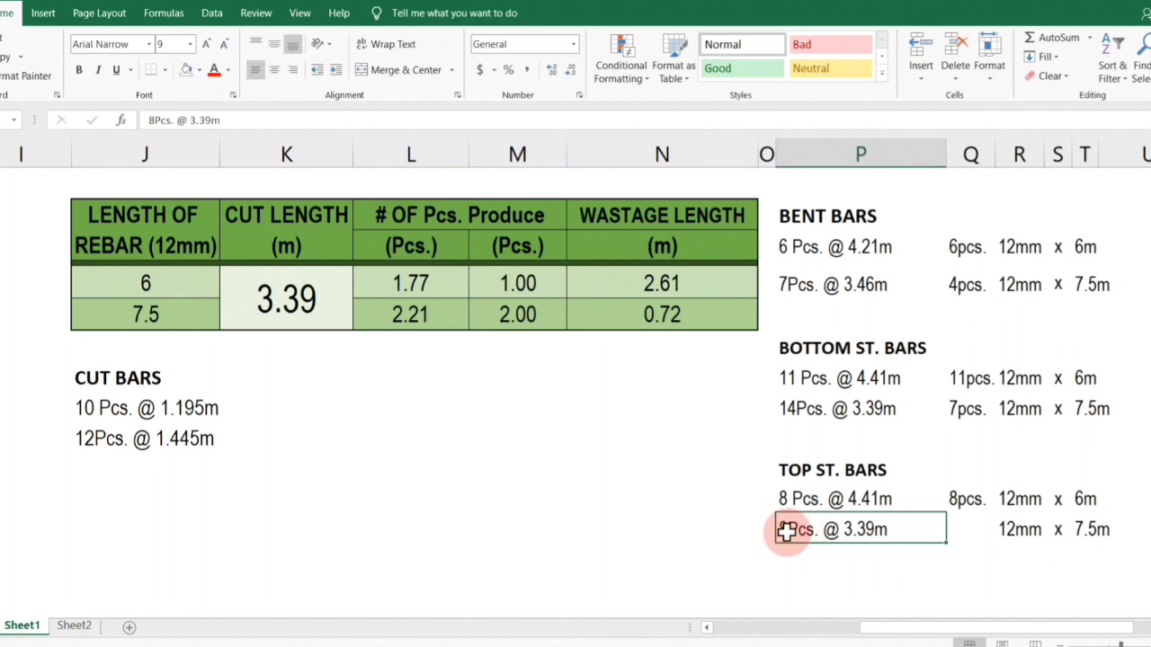
{"action": "key", "text": "alt+Tab"}
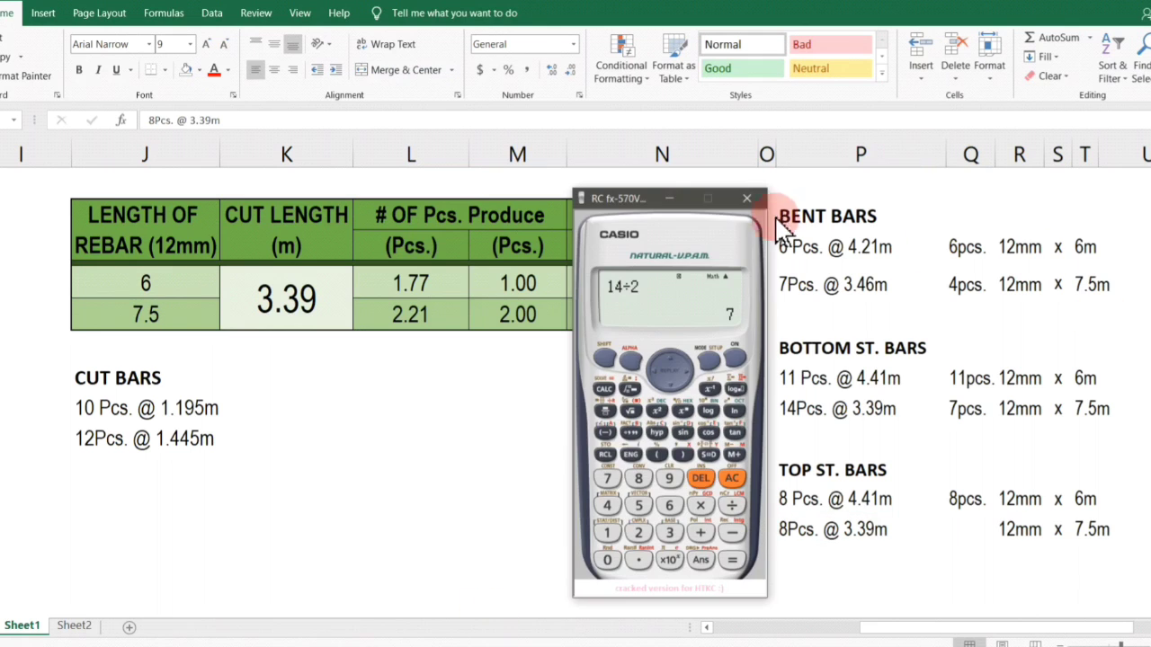
{"action": "left_click_drag", "start_coordinate": [599, 201], "coordinate": [955, 208]}
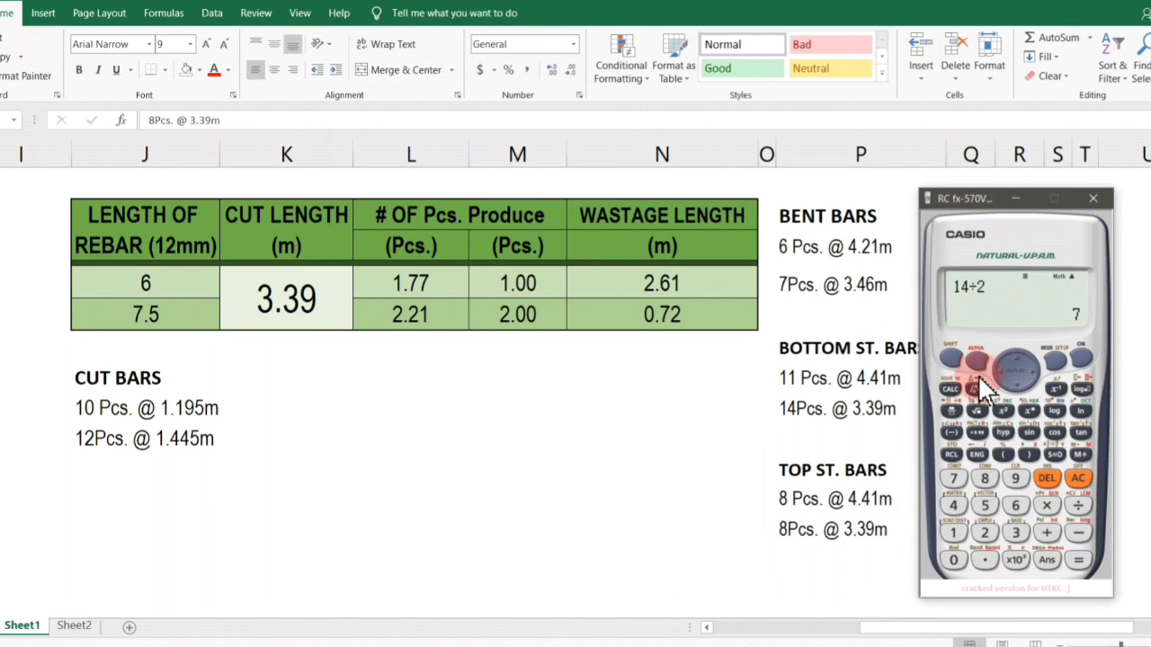
{"action": "type", "text": "8/"}
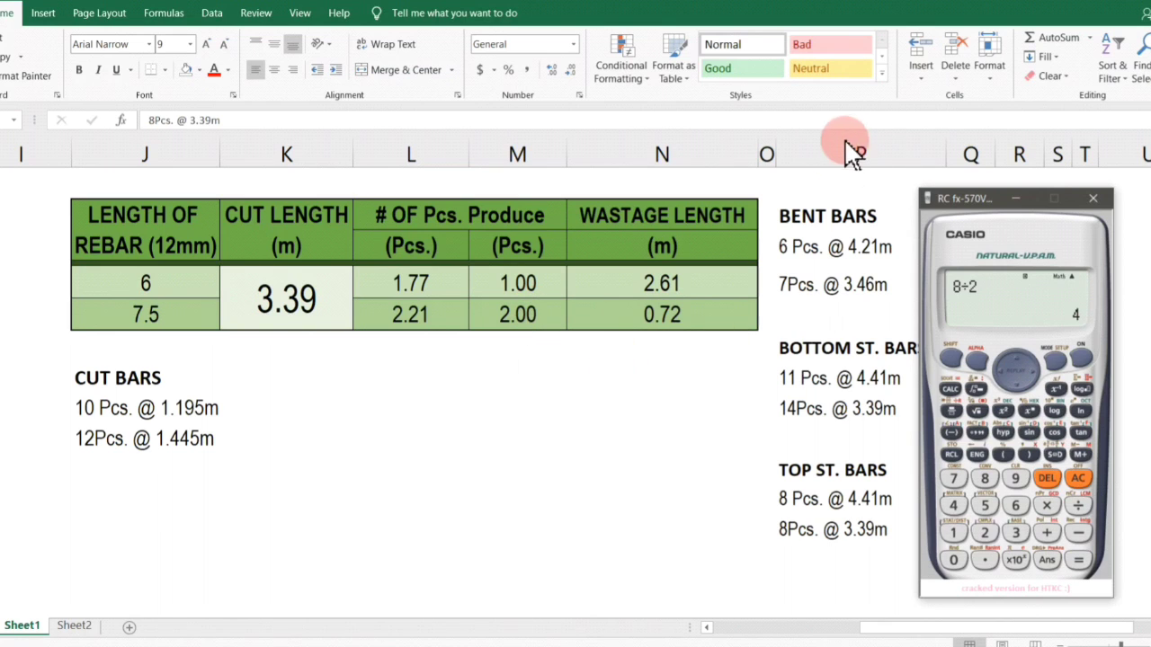
{"action": "left_click", "coordinate": [1015, 198]}
Copy the 8pcs. quantity into the 3.39 m top st. bars row and change the copy to 4pcs.
{"action": "left_click", "coordinate": [971, 499]}
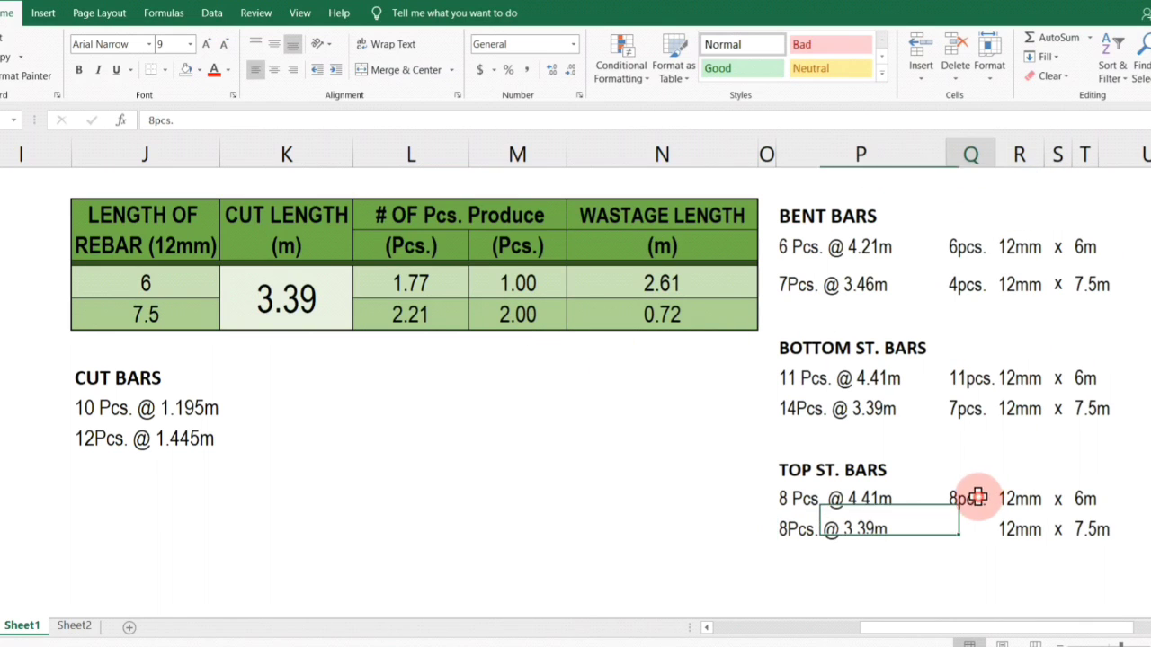
{"action": "key", "text": "ctrl+c"}
{"action": "left_click", "coordinate": [980, 530]}
{"action": "key", "text": "ctrl+v"}
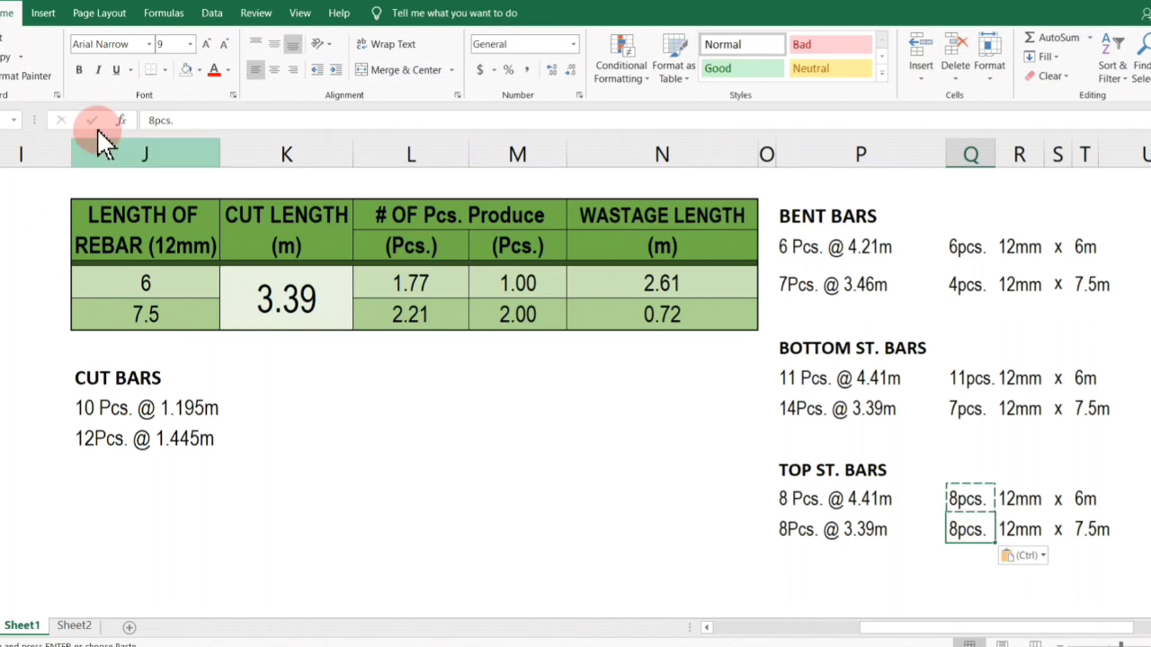
{"action": "left_click", "coordinate": [153, 120]}
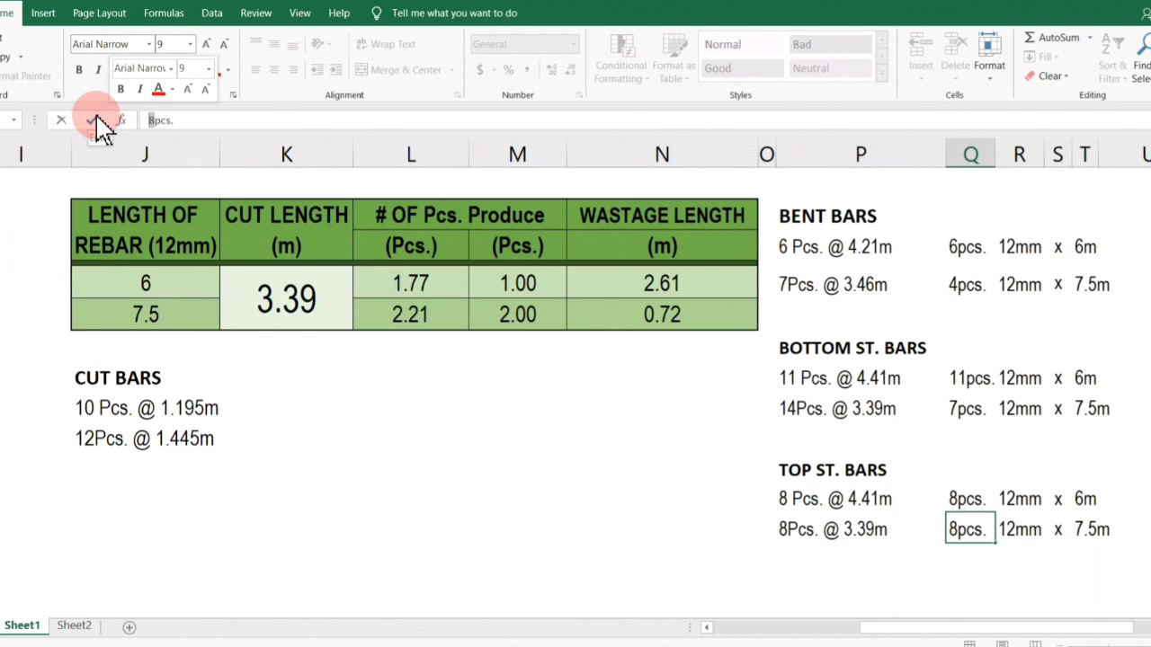
{"action": "type", "text": "4"}
{"action": "key", "text": "Return"}
{"action": "left_click", "coordinate": [704, 578]}
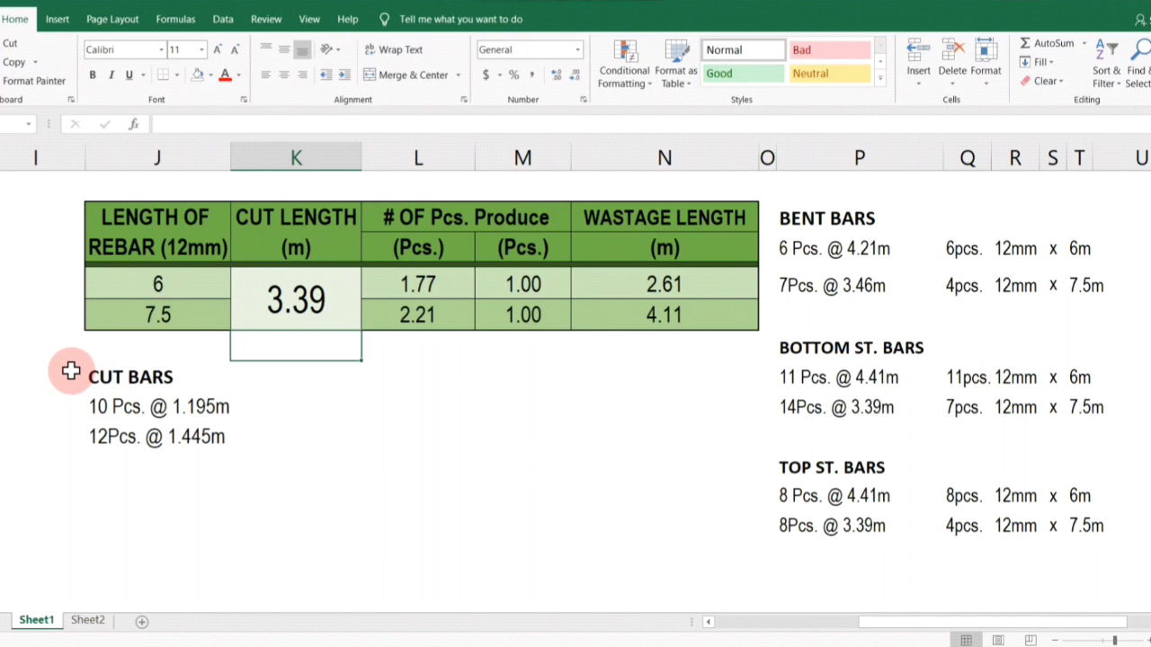
Review the cut bars list, examining the piece counts and lengths of its two entries.
{"action": "left_click_drag", "start_coordinate": [69, 352], "coordinate": [208, 455]}
{"action": "left_click", "coordinate": [195, 514]}
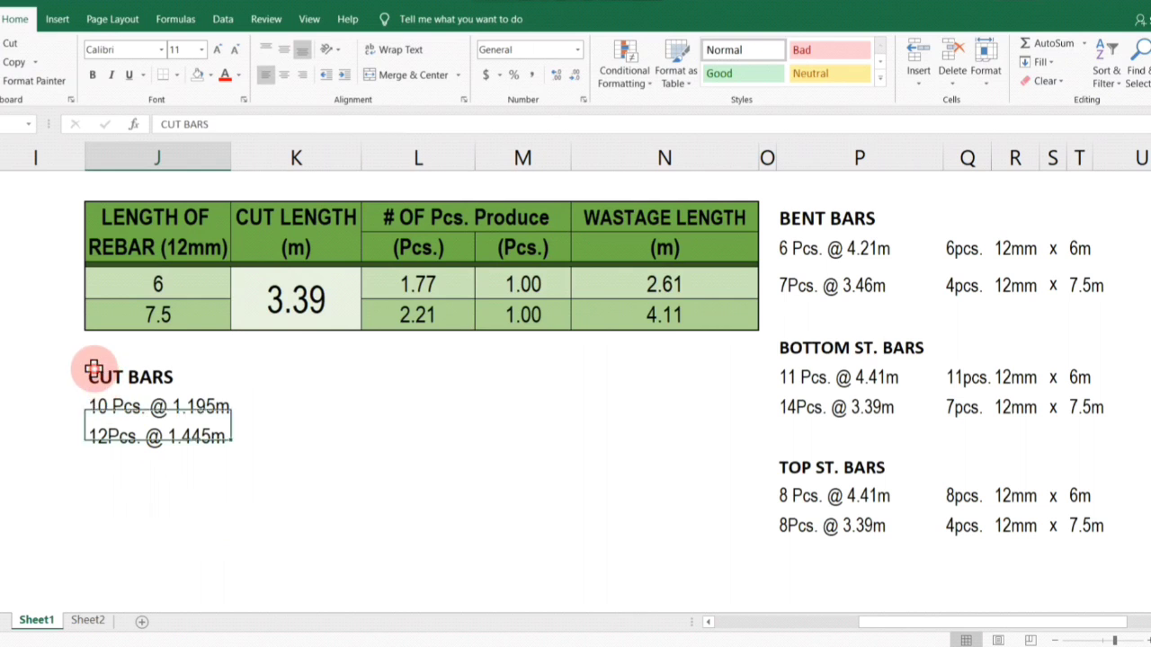
{"action": "left_click_drag", "start_coordinate": [21, 352], "coordinate": [205, 462]}
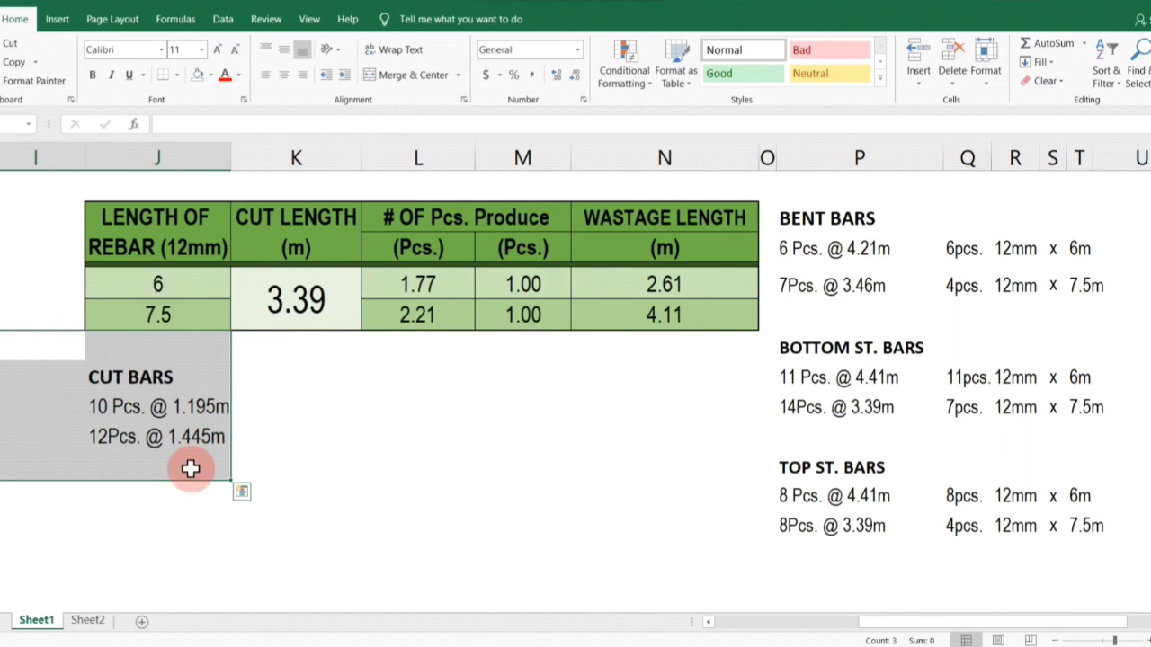
{"action": "left_click", "coordinate": [159, 467]}
{"action": "left_click", "coordinate": [123, 425]}
{"action": "left_click", "coordinate": [192, 405]}
{"action": "left_click", "coordinate": [190, 437]}
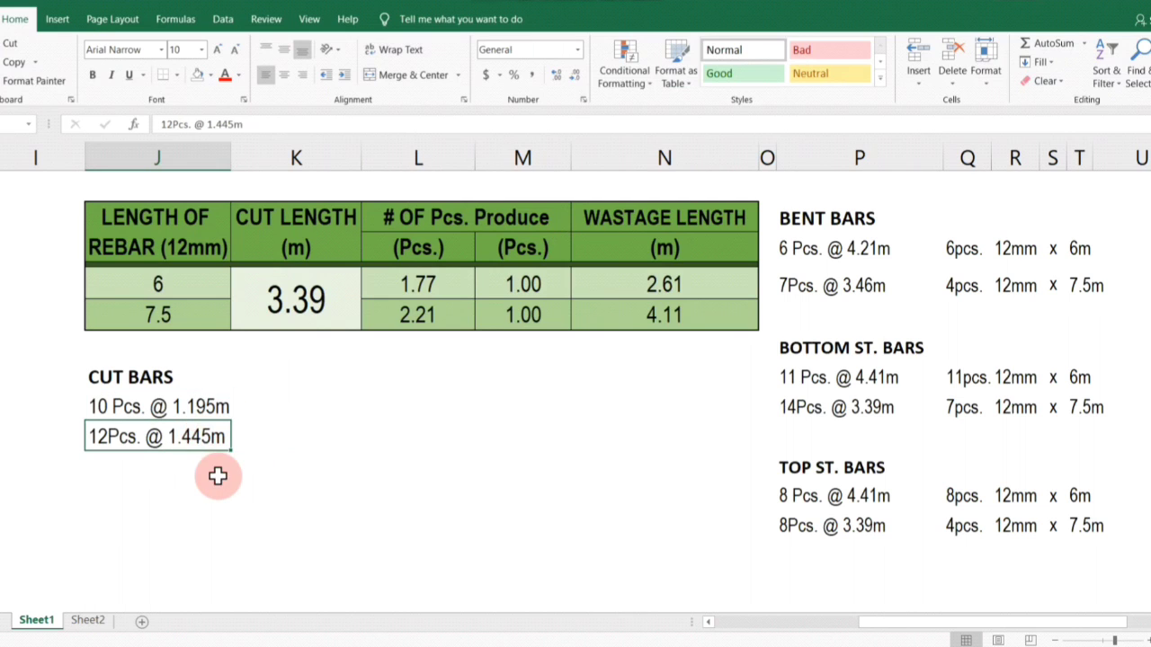
{"action": "left_click", "coordinate": [216, 512]}
{"action": "left_click_drag", "start_coordinate": [81, 369], "coordinate": [167, 462]}
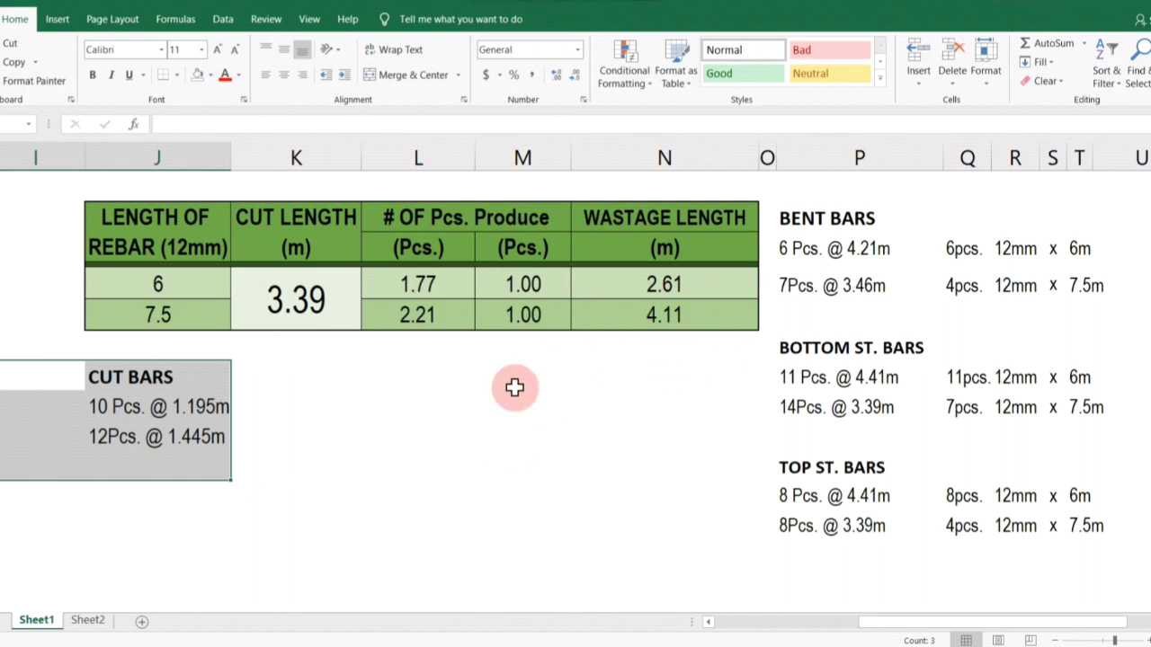
{"action": "left_click", "coordinate": [499, 550]}
Set the cut length to 4.41 m and compare the 6 m rebar's wastage with the second cut bars entry.
{"action": "left_click", "coordinate": [872, 378]}
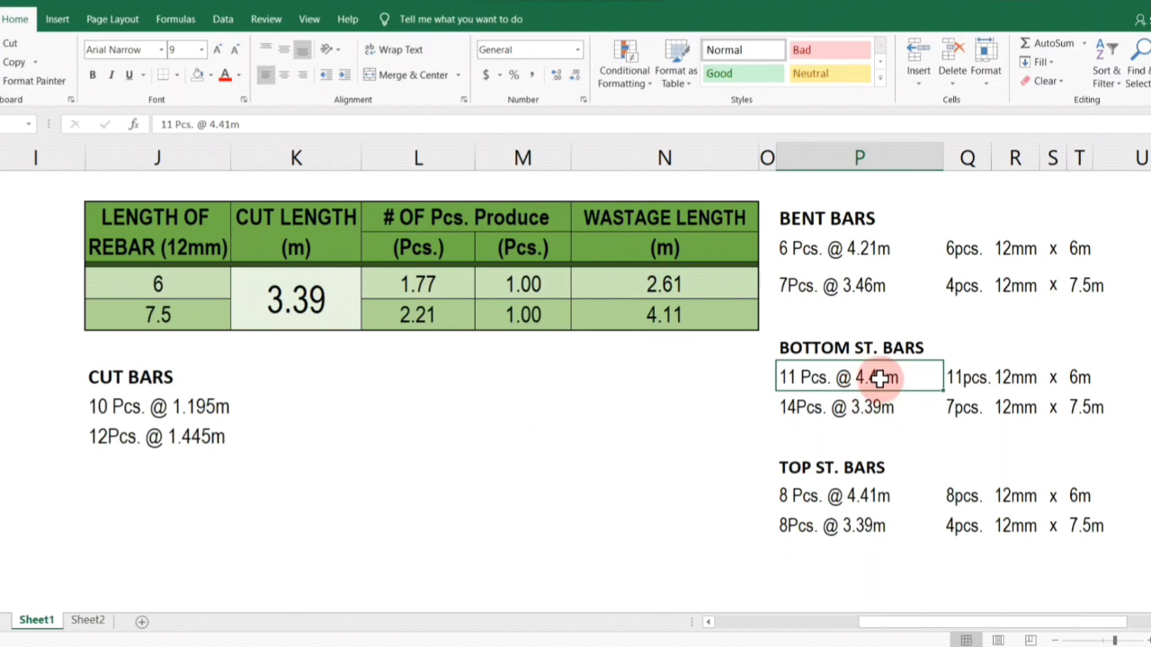
{"action": "left_click", "coordinate": [324, 307]}
{"action": "type", "text": "4.4"}
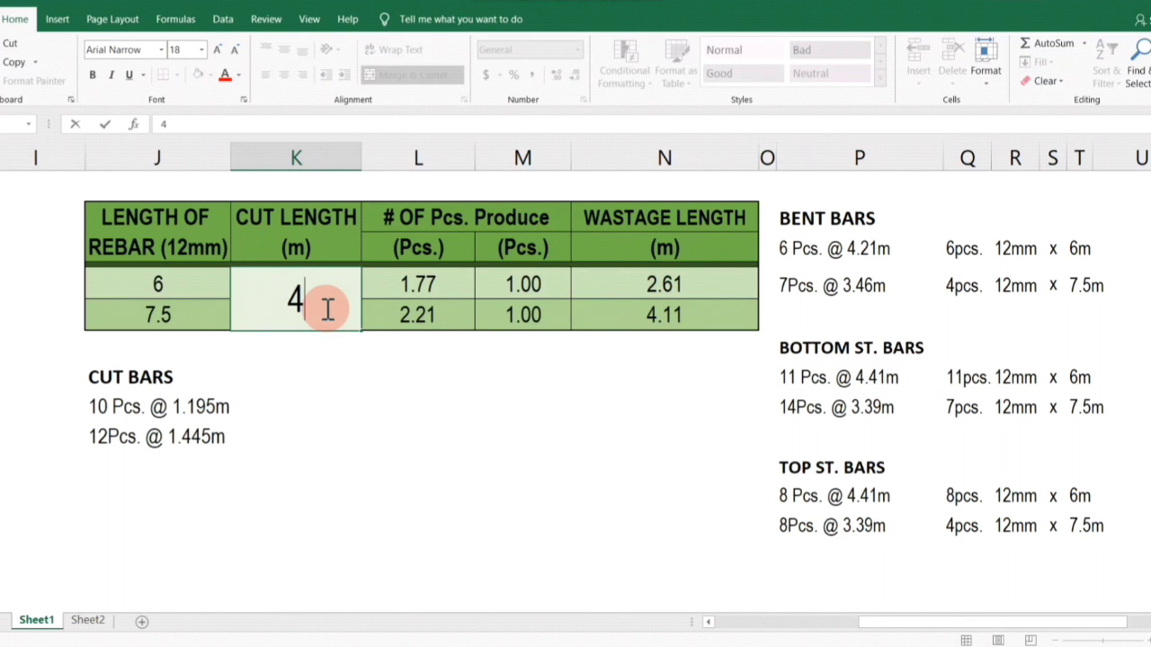
{"action": "key", "text": "Return"}
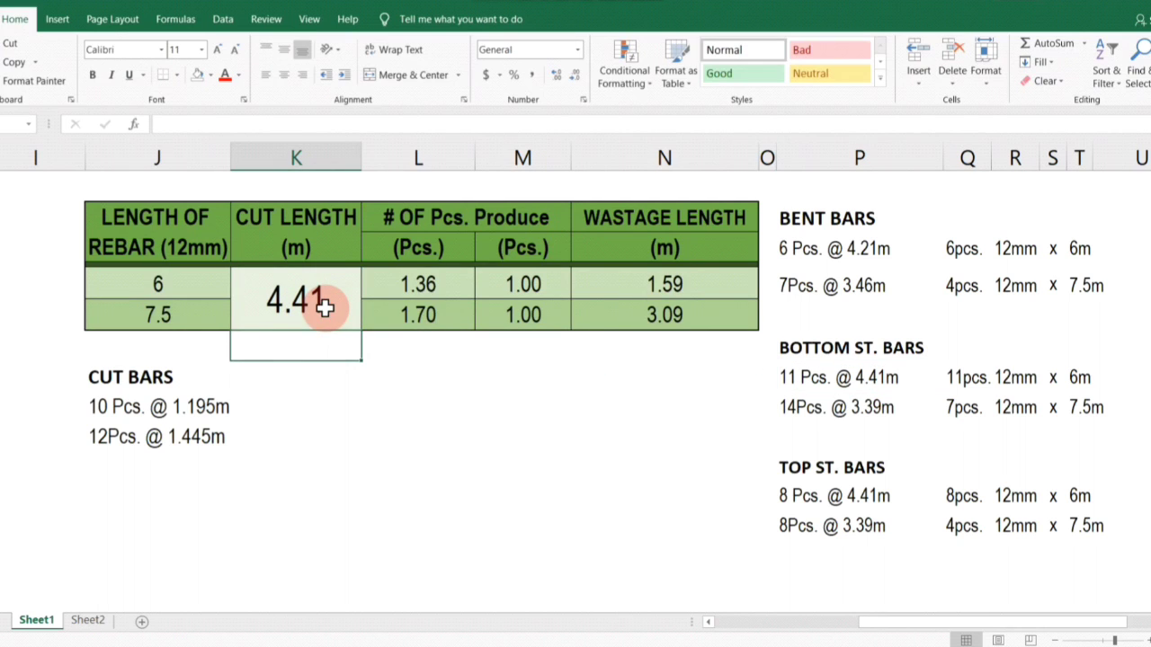
{"action": "left_click", "coordinate": [664, 284]}
{"action": "left_click", "coordinate": [150, 282]}
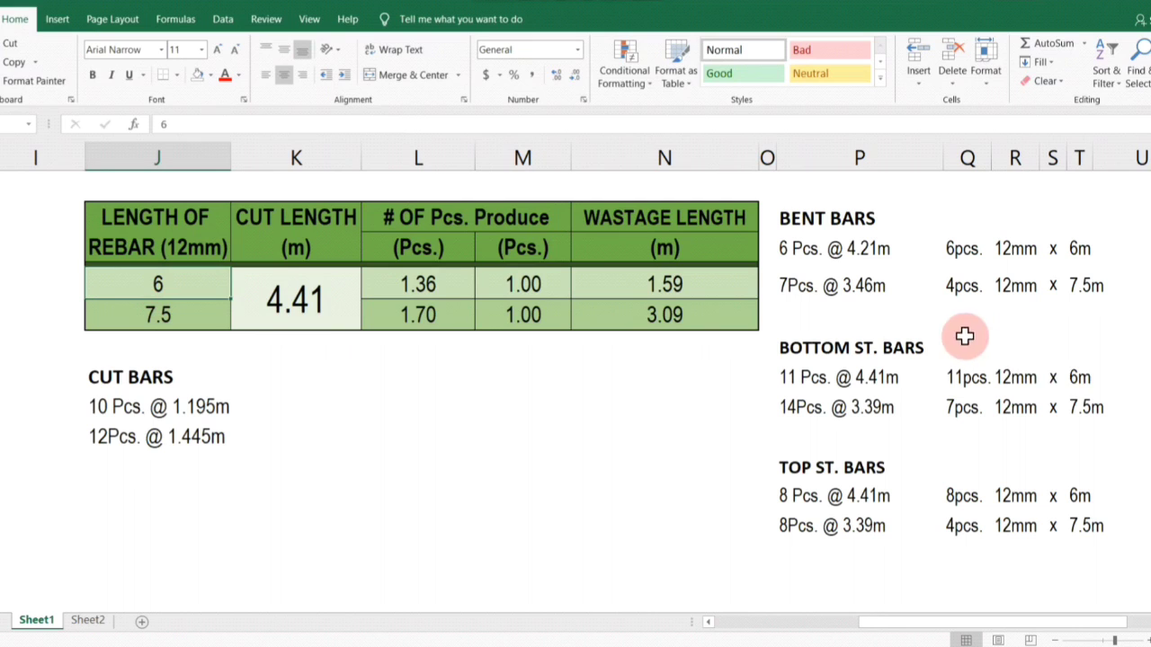
{"action": "left_click", "coordinate": [1099, 378]}
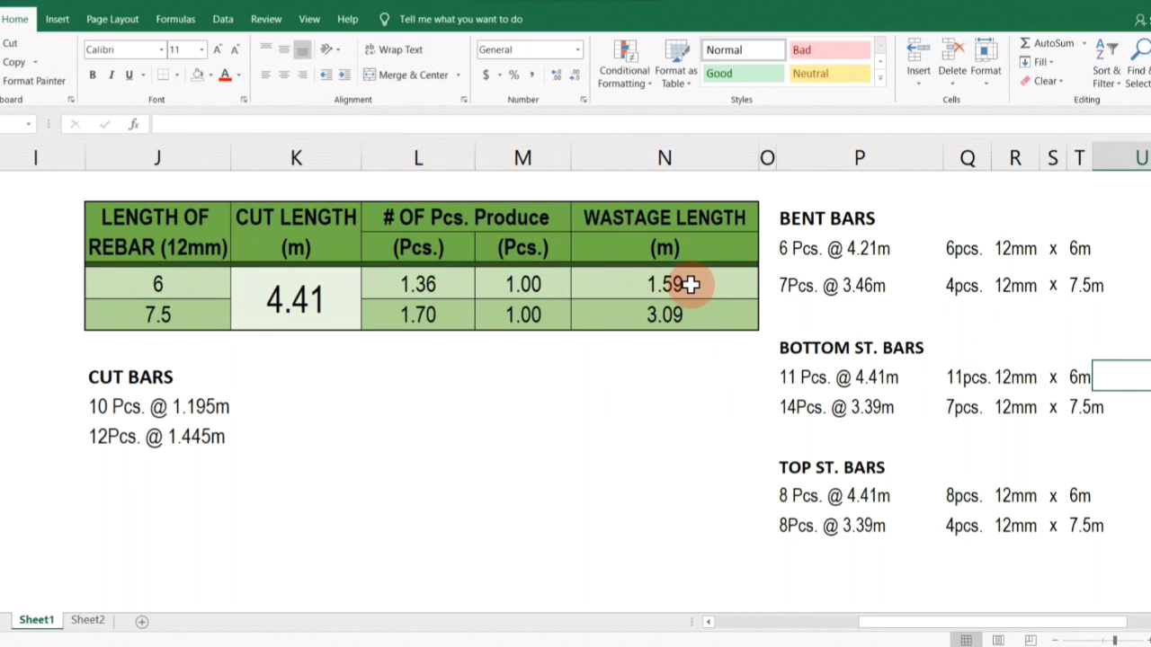
{"action": "left_click", "coordinate": [689, 284]}
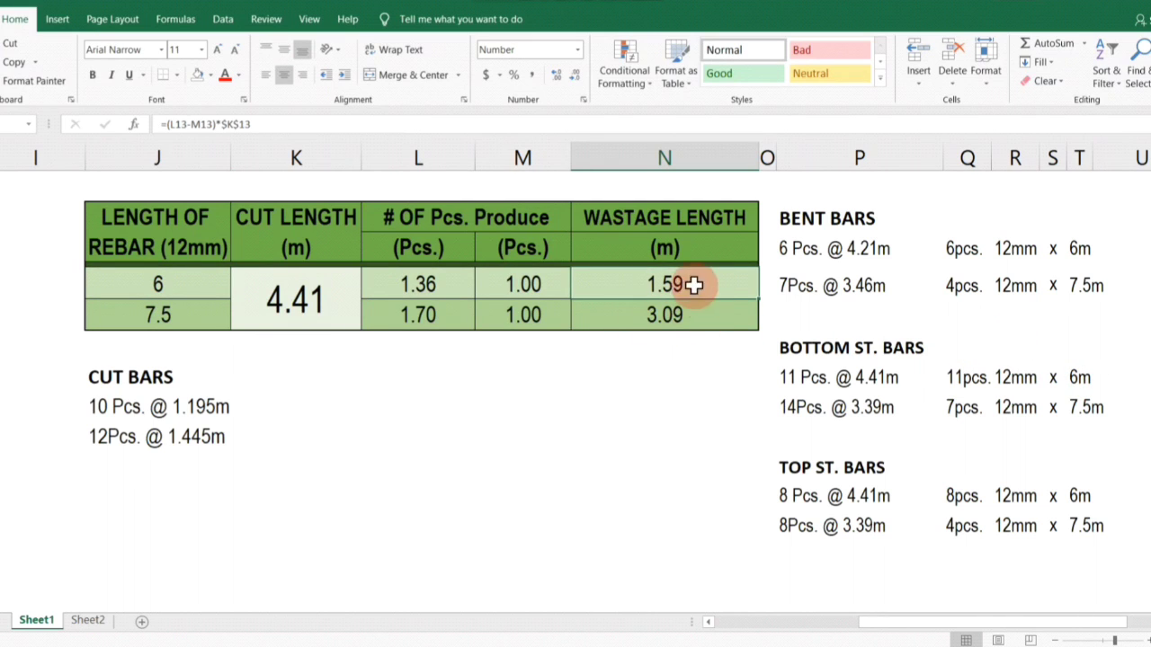
{"action": "left_click", "coordinate": [194, 441]}
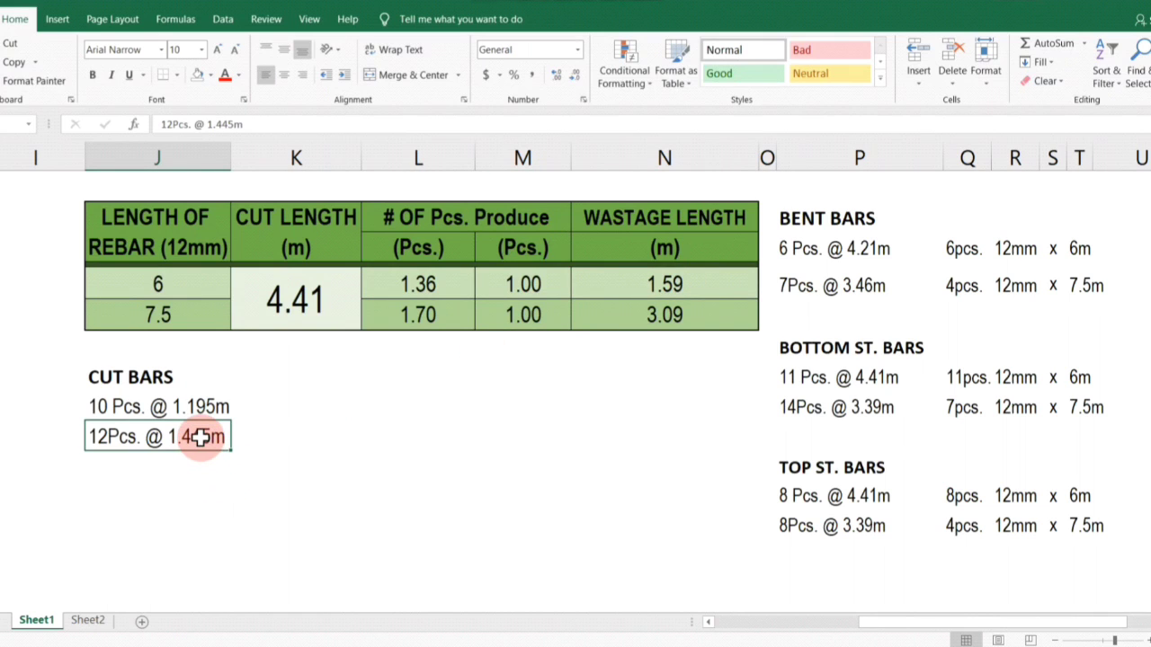
{"action": "left_click", "coordinate": [329, 495]}
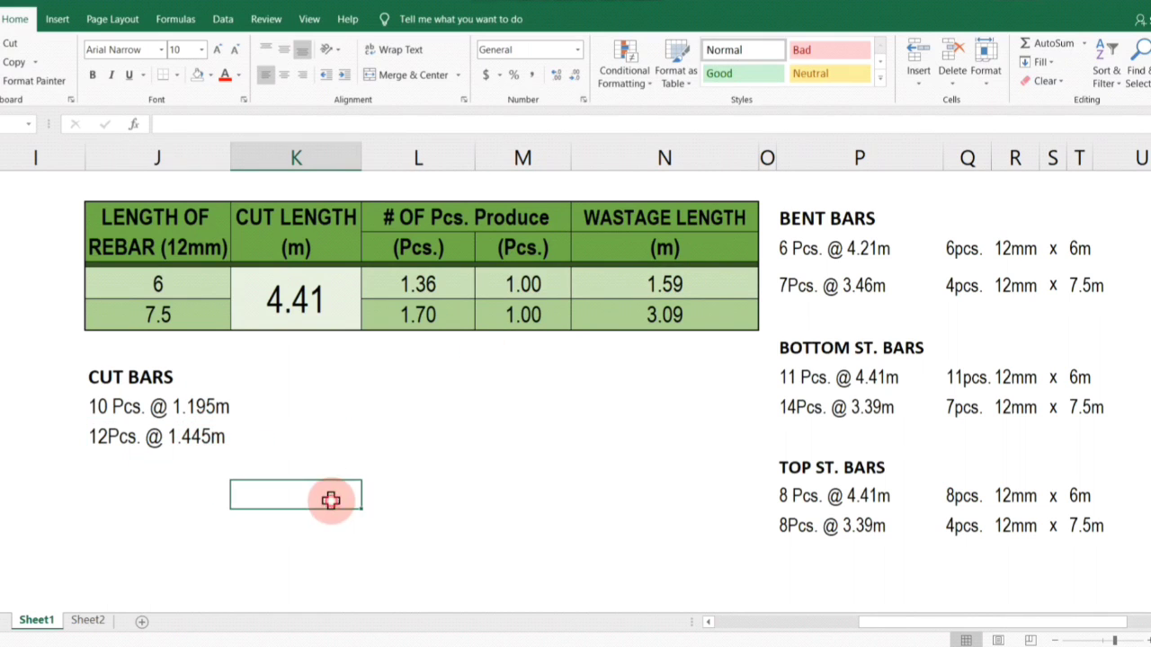
Switch to the calculator, add the 6 m bar quantities as 6+11+8, and put the calculator away.
{"action": "left_click", "coordinate": [576, 438]}
{"action": "left_click", "coordinate": [336, 442]}
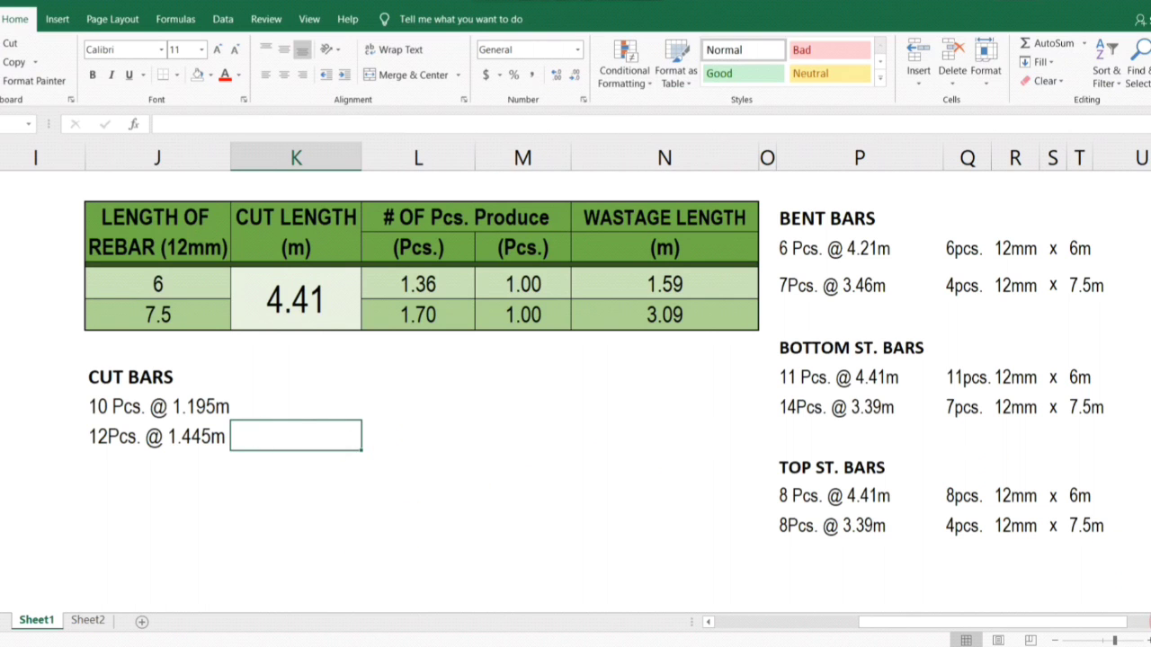
{"action": "scroll", "coordinate": [576, 360], "scroll_direction": "right", "scroll_amount": 1}
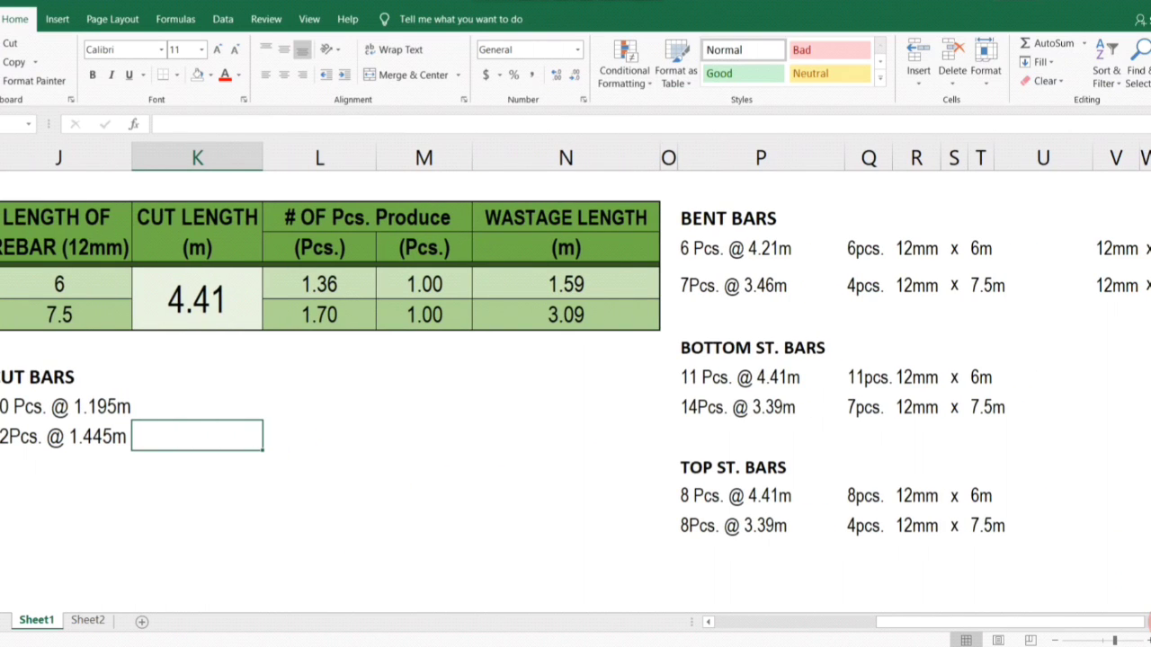
{"action": "scroll", "coordinate": [576, 360], "scroll_direction": "right", "scroll_amount": 4}
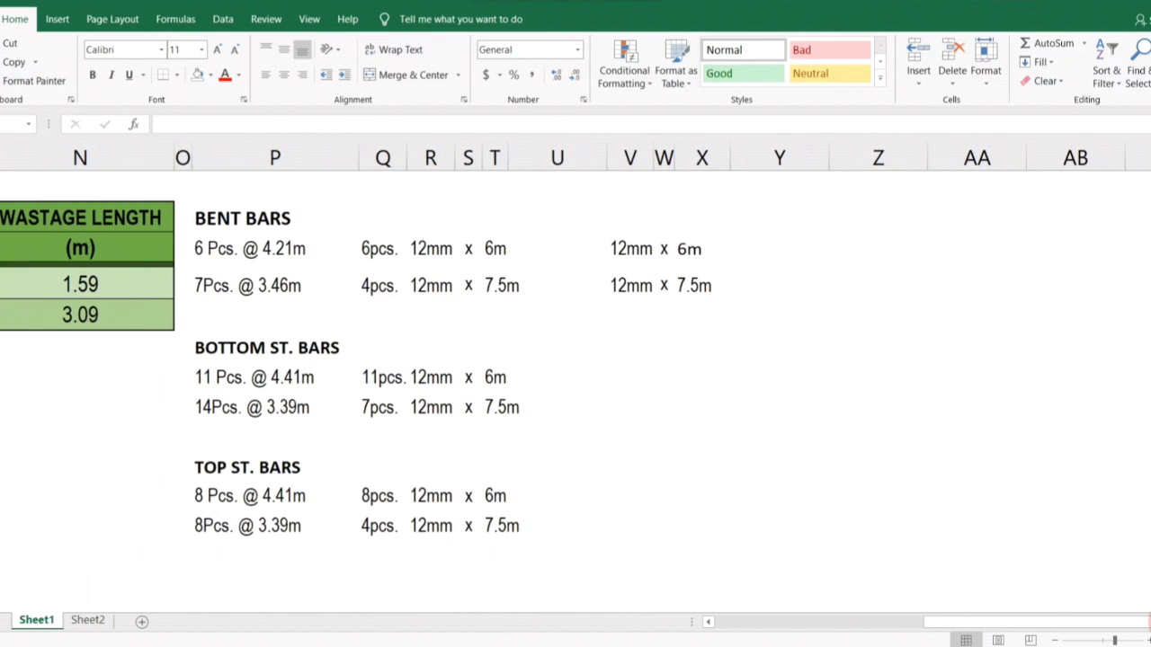
{"action": "scroll", "coordinate": [576, 360], "scroll_direction": "right", "scroll_amount": 2}
{"action": "left_click_drag", "start_coordinate": [1007, 635], "coordinate": [971, 630]}
{"action": "left_click", "coordinate": [817, 245]}
{"action": "left_click", "coordinate": [867, 238]}
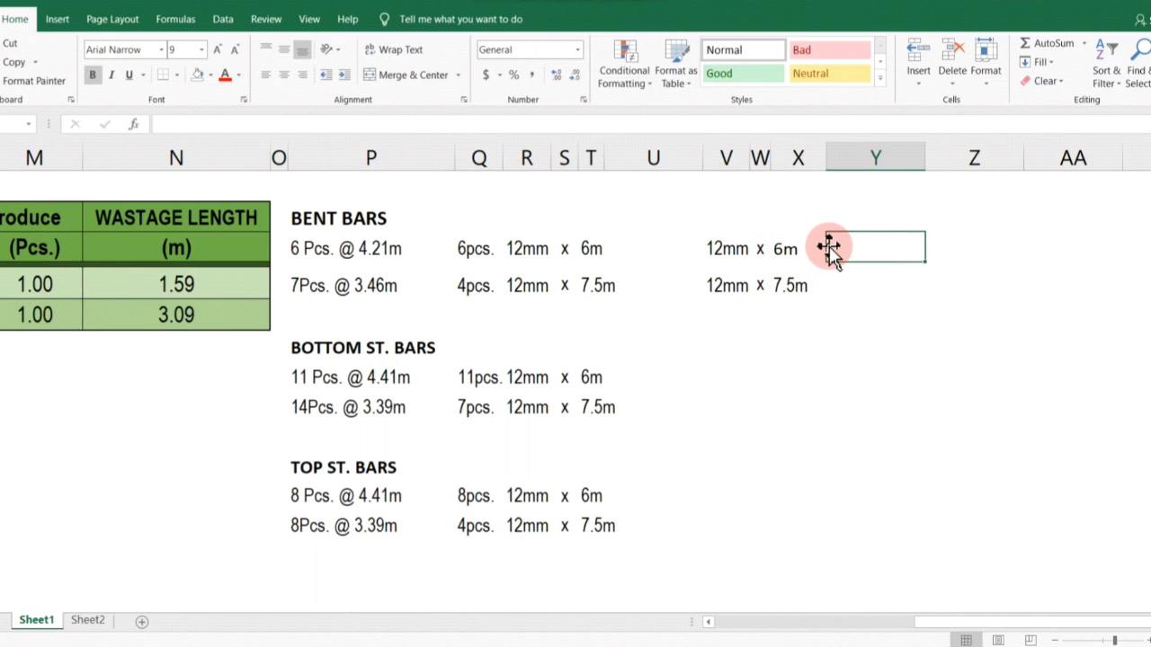
{"action": "key", "text": "alt+Tab"}
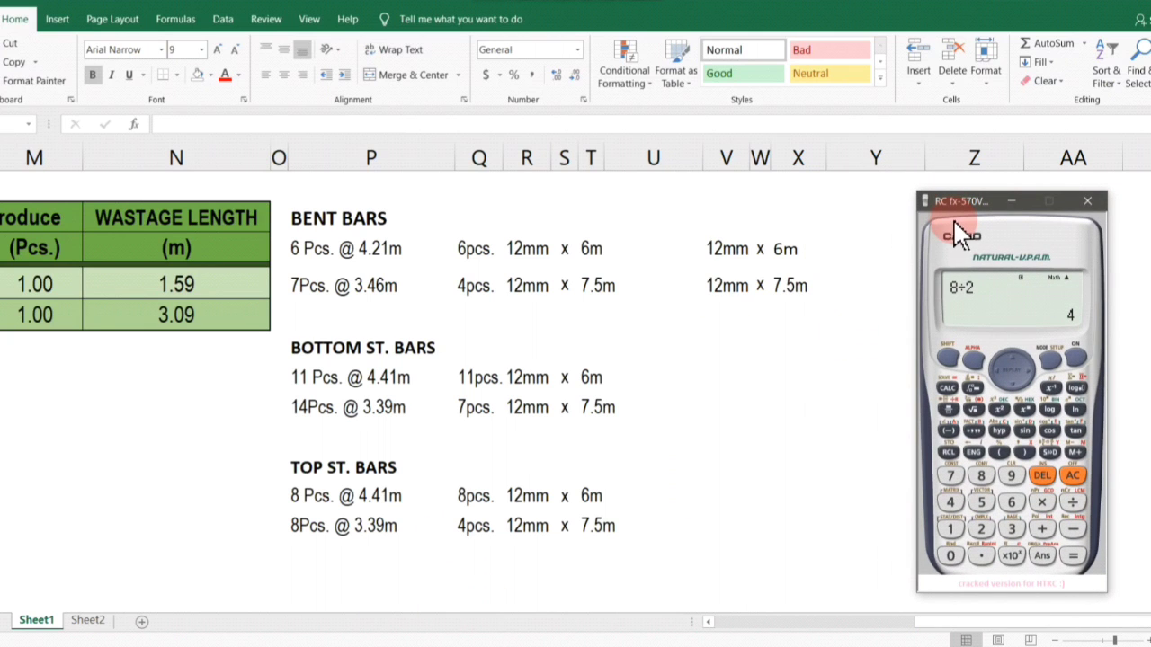
{"action": "key", "text": "6"}
{"action": "left_click_drag", "start_coordinate": [942, 199], "coordinate": [712, 203]}
{"action": "key", "text": "plus"}
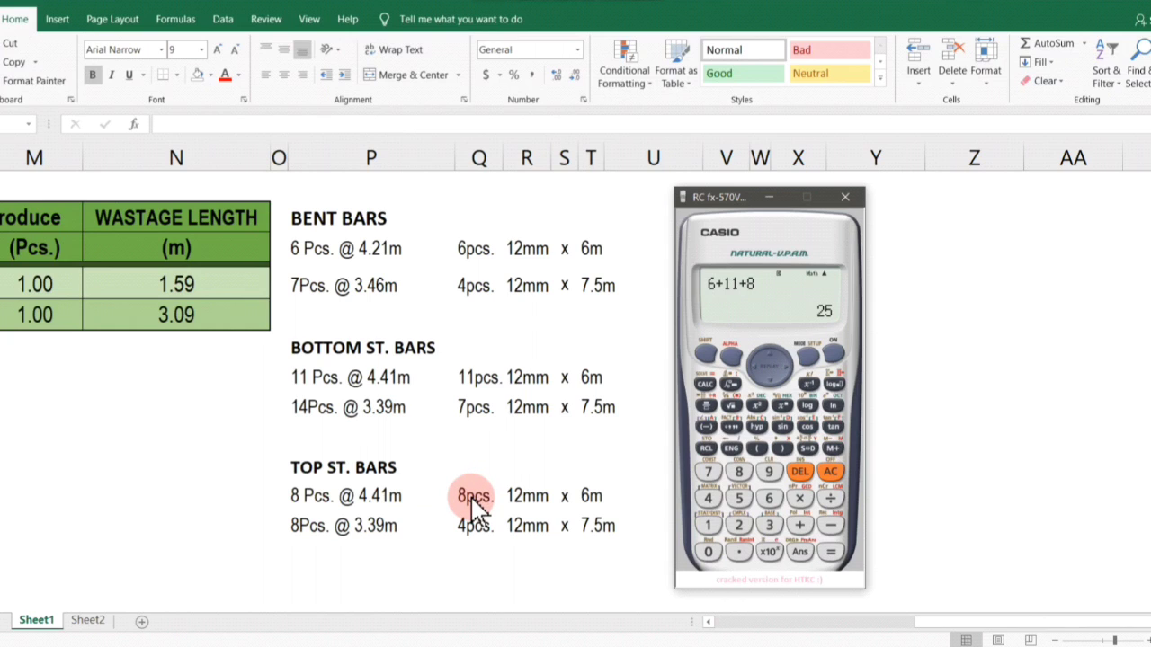
{"action": "left_click", "coordinate": [769, 198]}
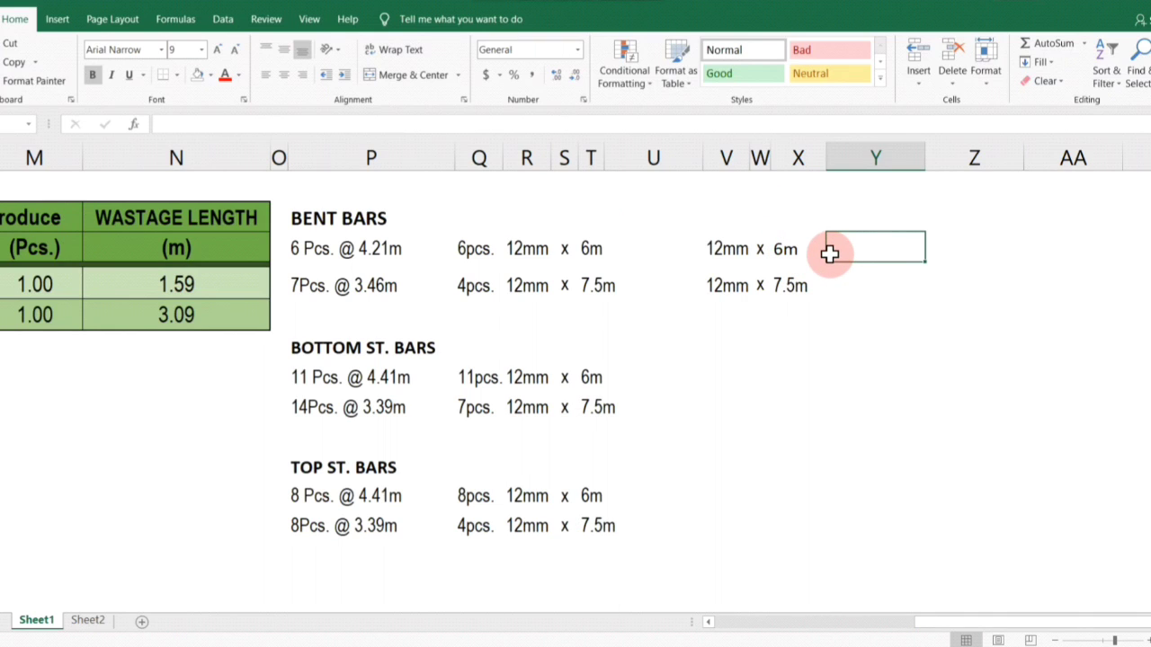
Enter 25pcs. as the total quantity beside the 12mm x 6m summary entry.
{"action": "left_click", "coordinate": [817, 249]}
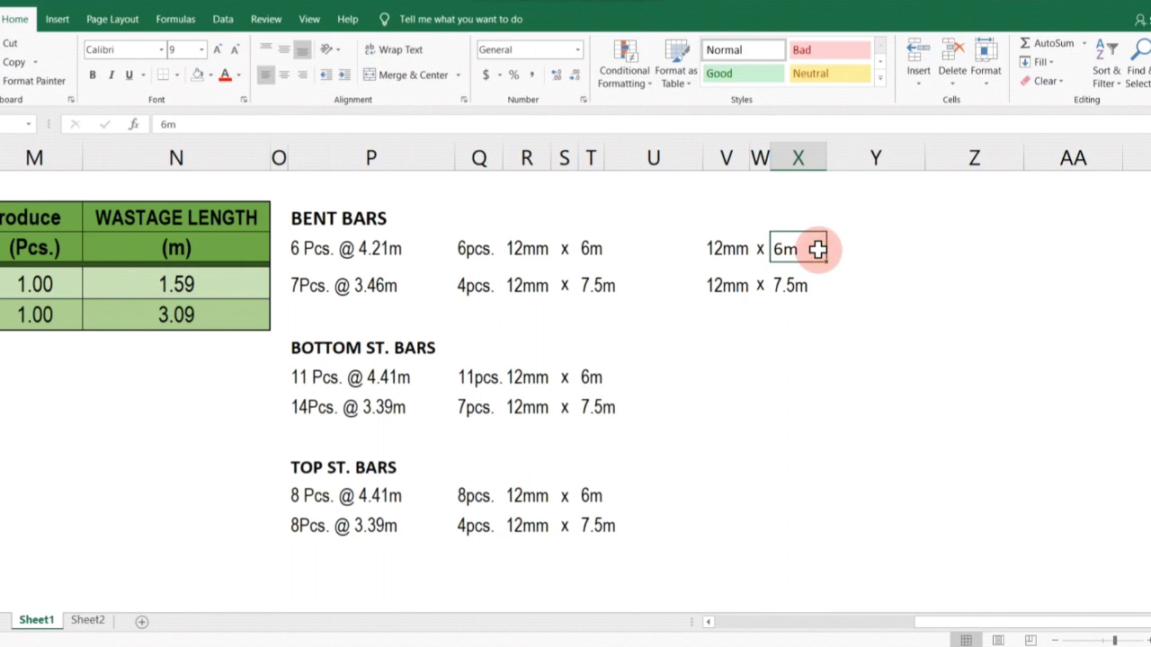
{"action": "left_click", "coordinate": [847, 249]}
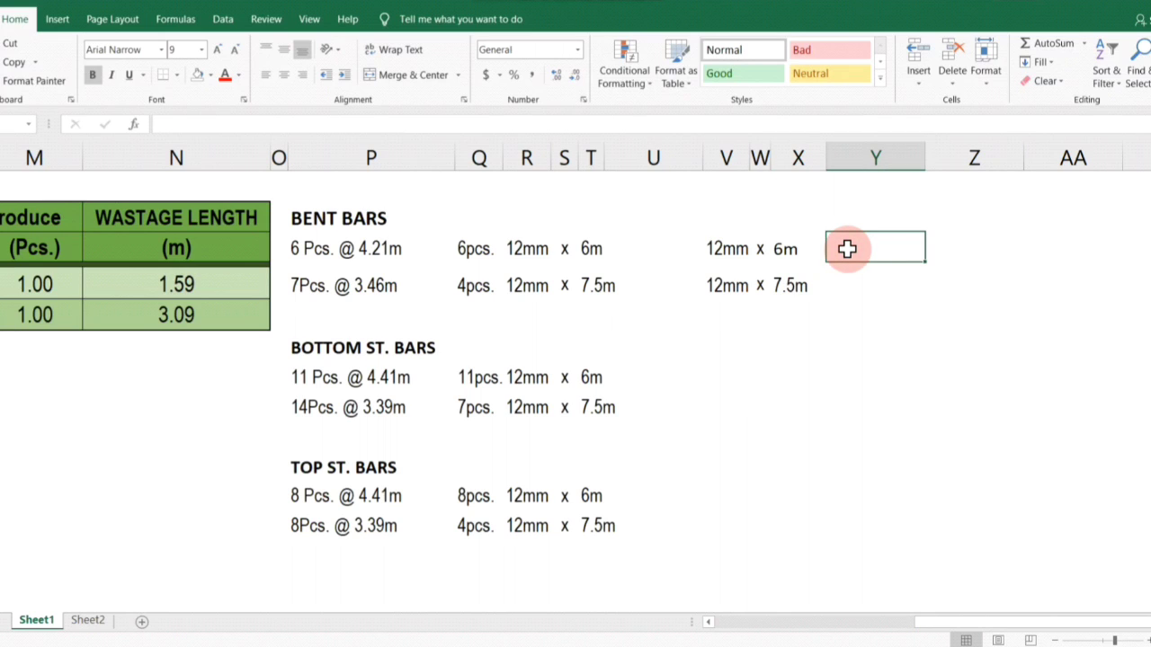
{"action": "type", "text": "25pcs."}
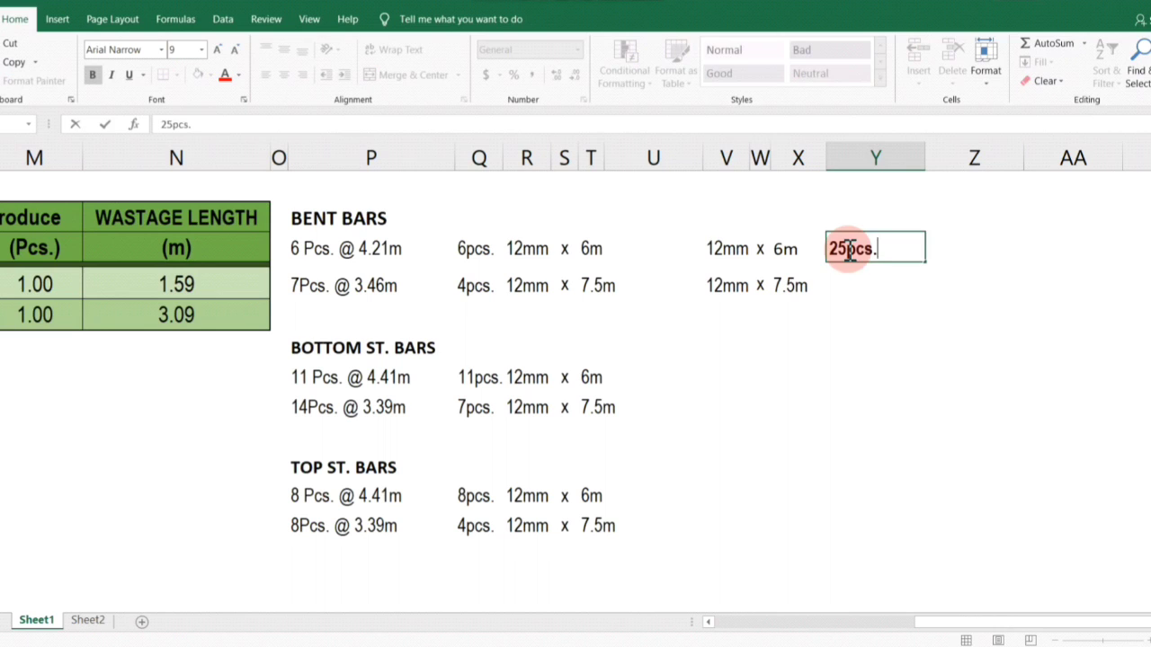
{"action": "key", "text": "Return"}
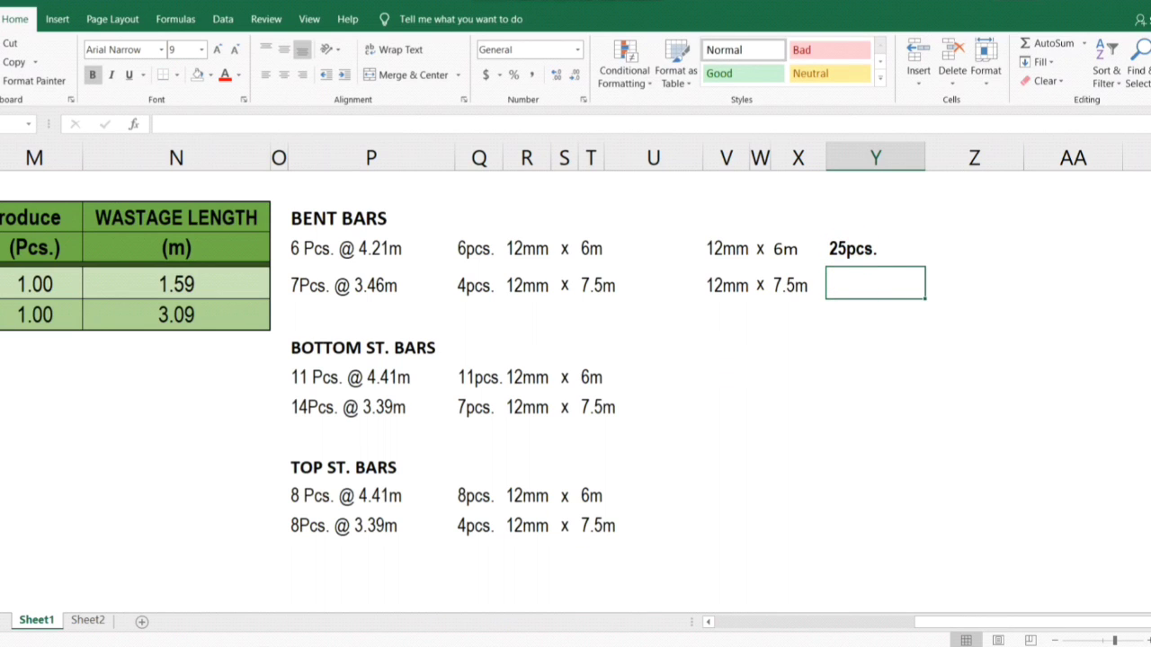
Add the 7.5 m bar quantities as 4+7+4 on the calculator and enter 15pcs. beside the 12mm x 7.5m summary entry.
{"action": "left_click", "coordinate": [296, 644]}
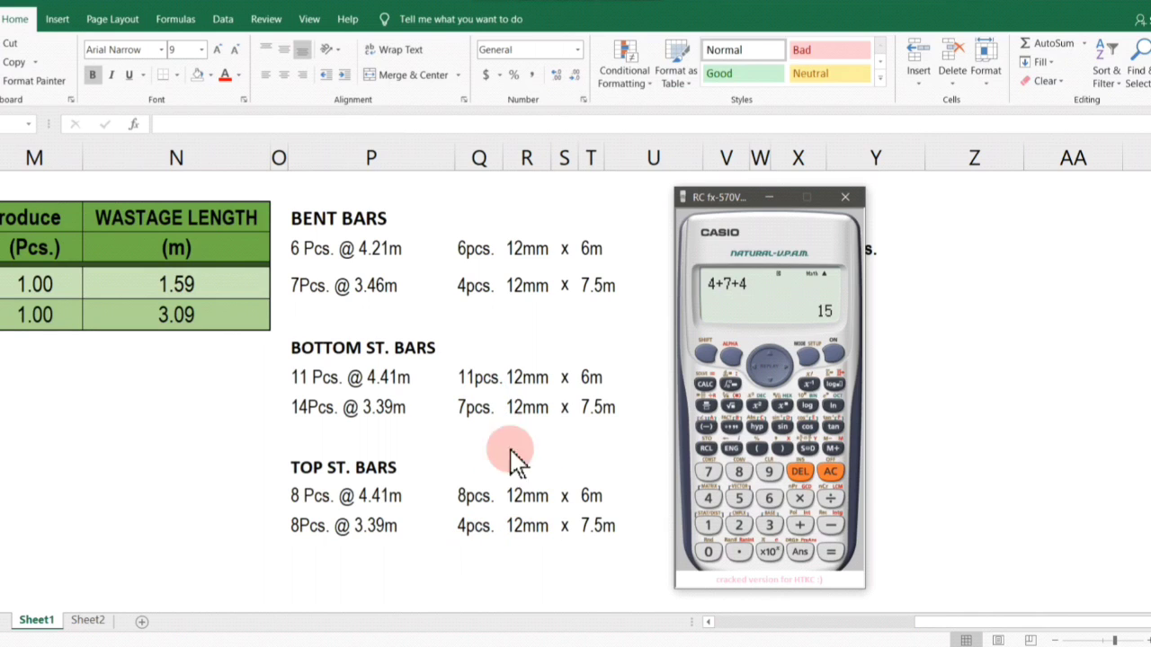
{"action": "left_click", "coordinate": [844, 197]}
{"action": "left_click", "coordinate": [850, 279]}
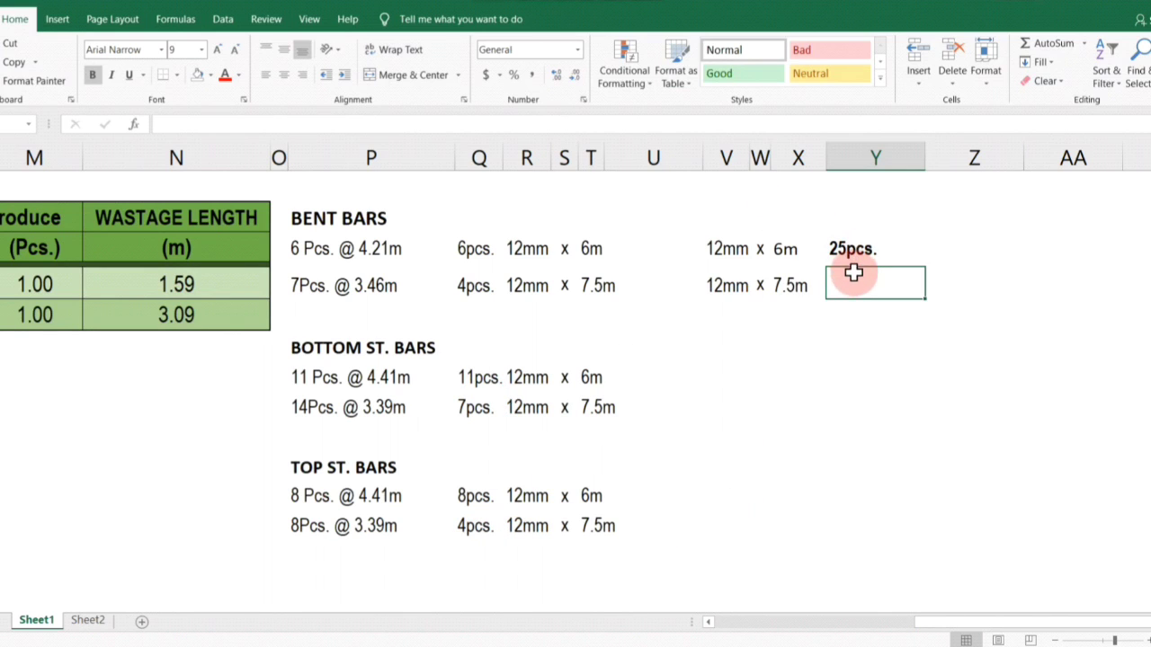
{"action": "type", "text": "15pcs"}
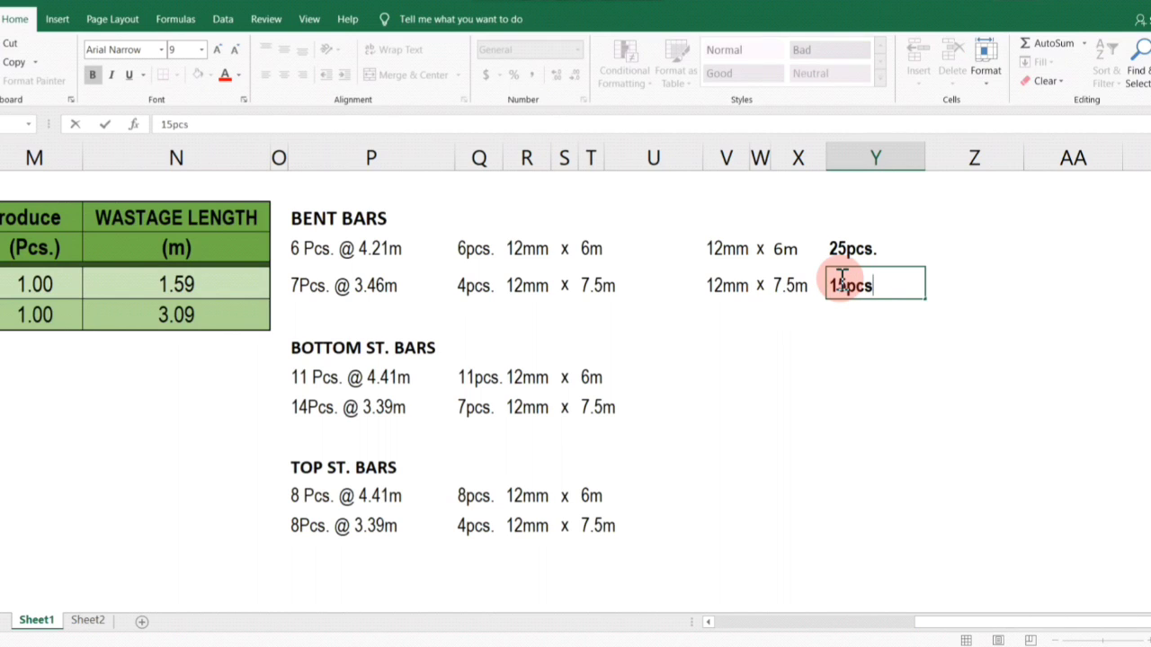
{"action": "type", "text": "."}
{"action": "key", "text": "Return"}
{"action": "left_click", "coordinate": [845, 494]}
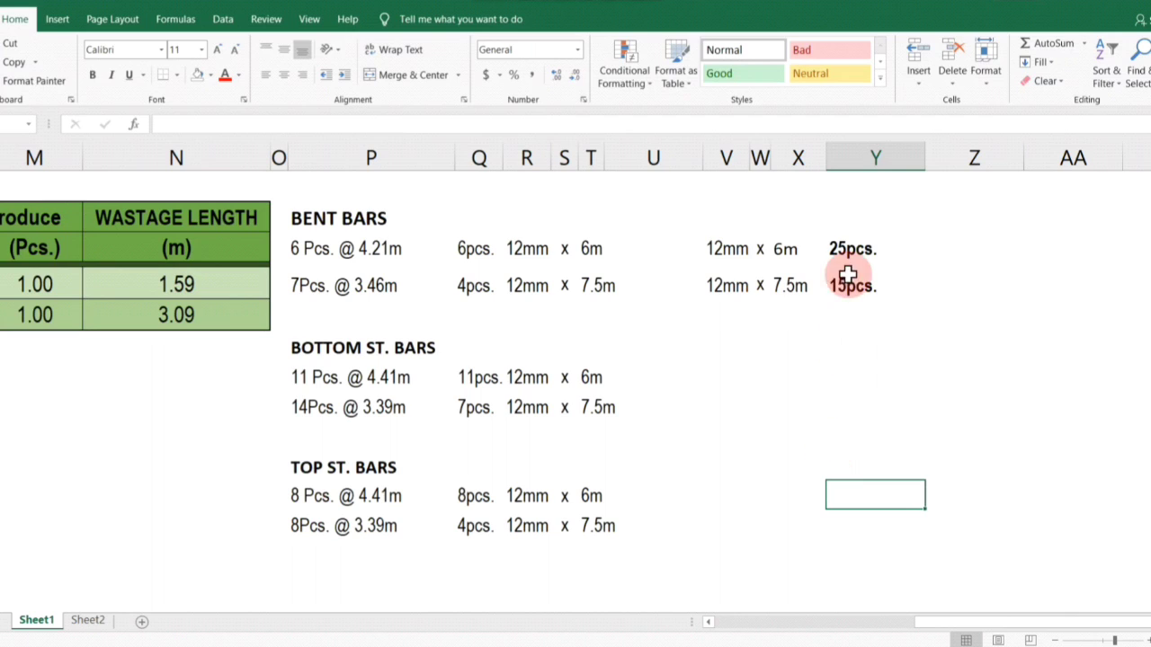
Review the 12mm rebar summary, checking the diameter, length and total quantity of both entries.
{"action": "left_click", "coordinate": [716, 244]}
{"action": "left_click", "coordinate": [852, 245]}
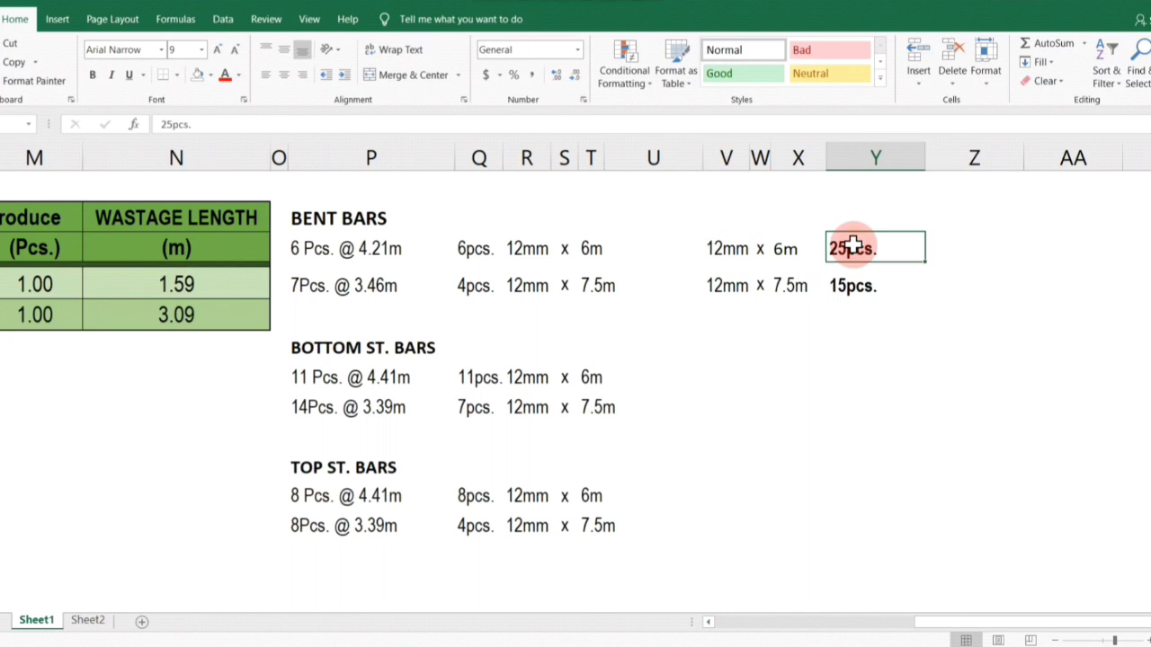
{"action": "left_click", "coordinate": [714, 253]}
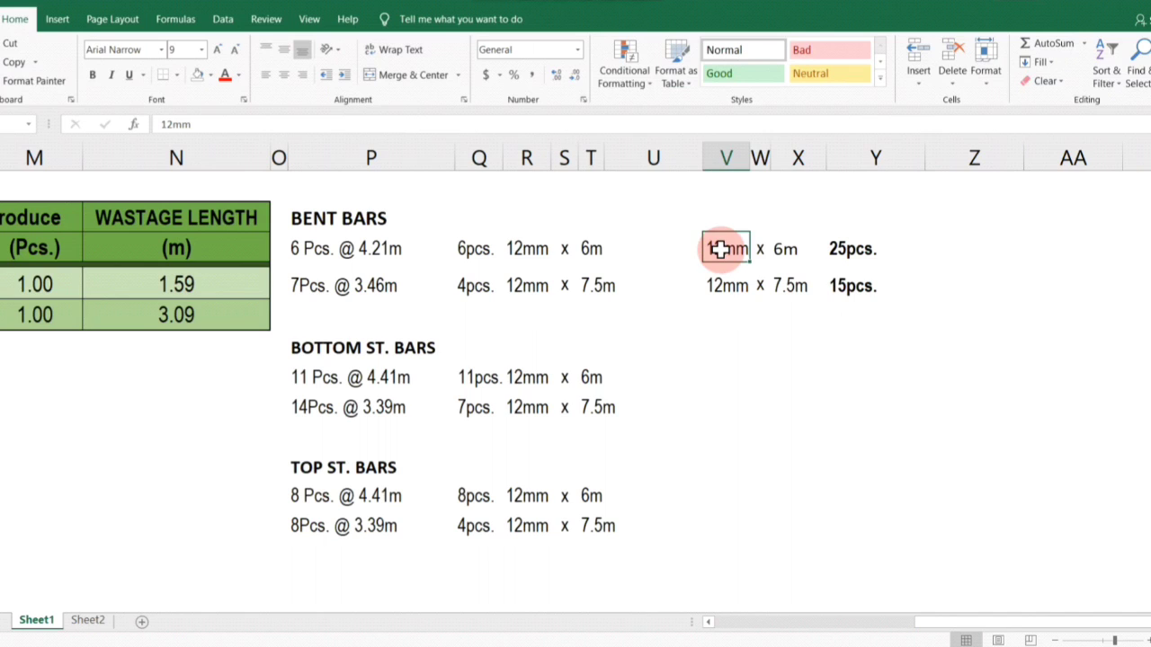
{"action": "left_click", "coordinate": [780, 249]}
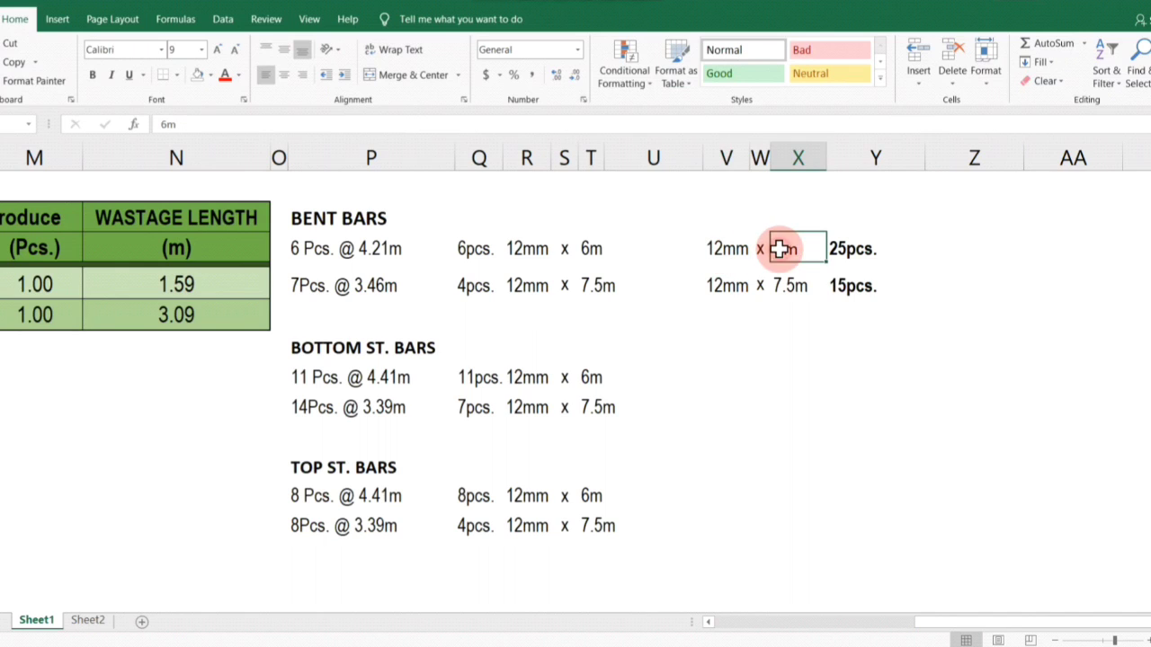
{"action": "left_click", "coordinate": [867, 286]}
{"action": "left_click", "coordinate": [739, 290]}
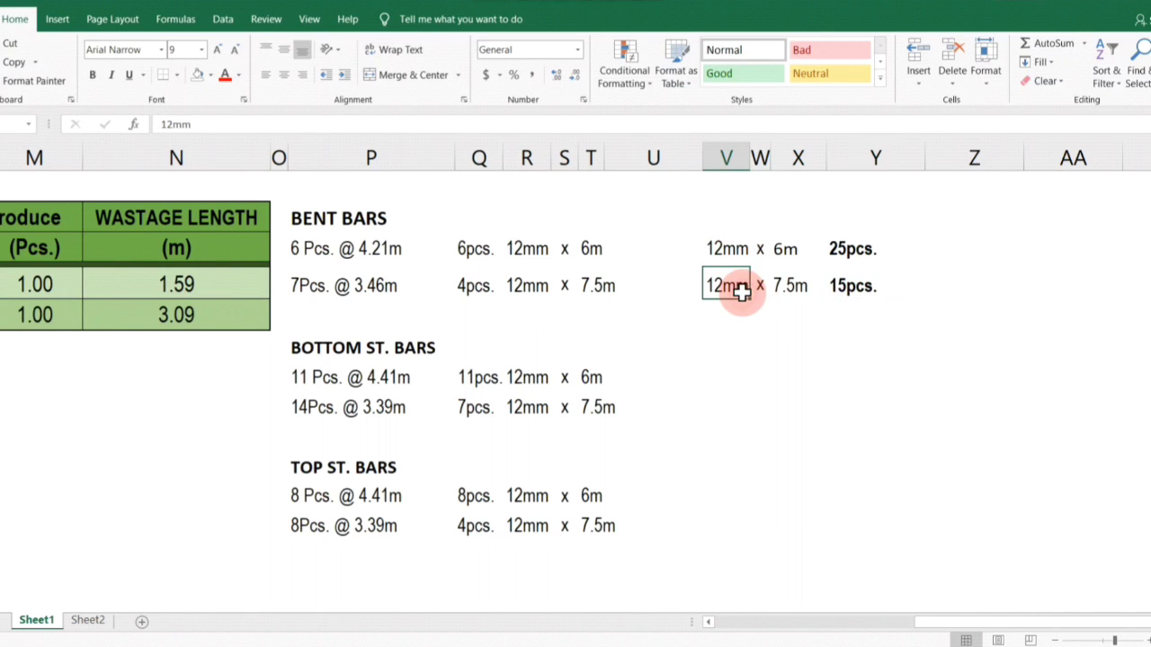
{"action": "left_click", "coordinate": [780, 288]}
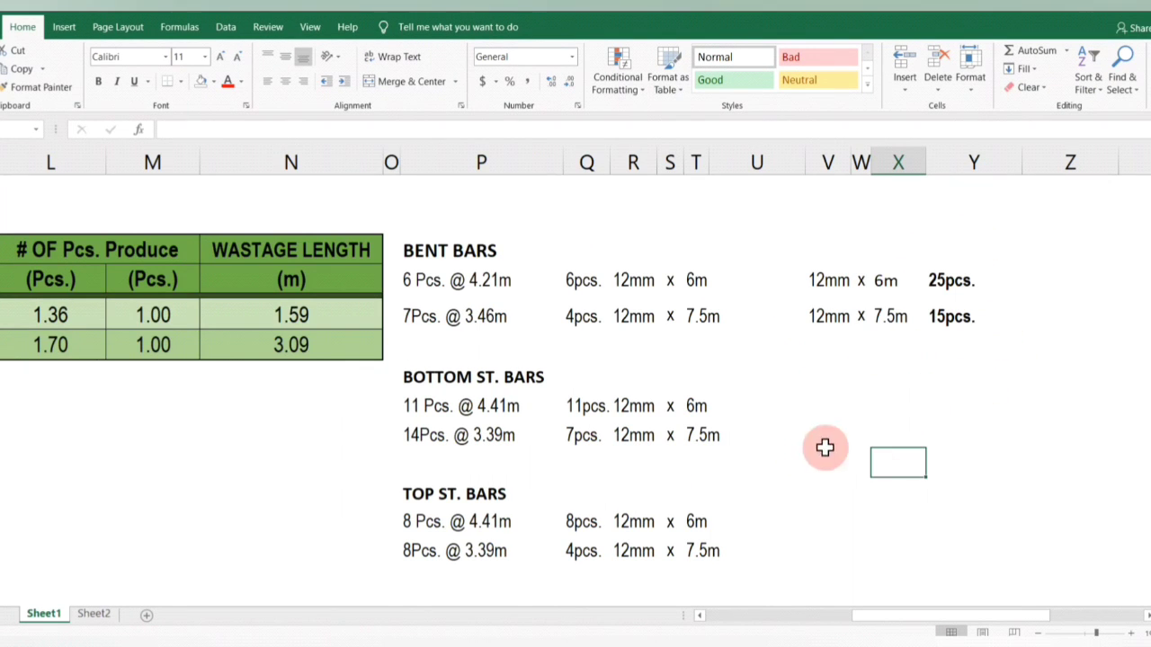
{"action": "left_click_drag", "start_coordinate": [795, 232], "coordinate": [997, 352]}
{"action": "left_click", "coordinate": [861, 429]}
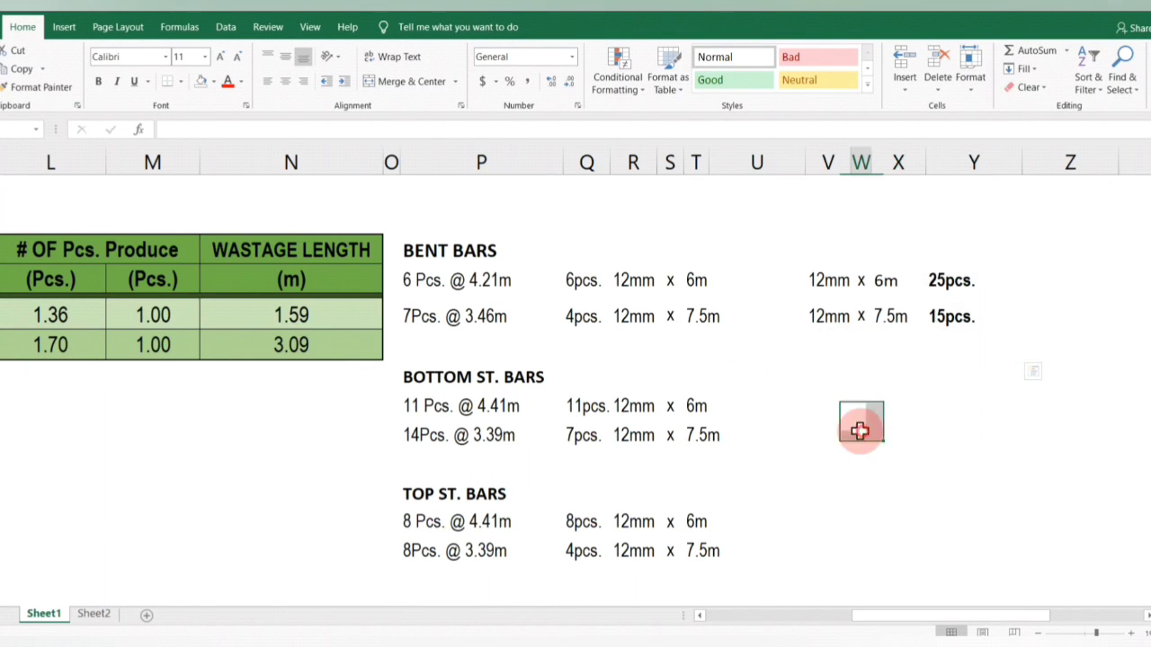
{"action": "left_click_drag", "start_coordinate": [768, 249], "coordinate": [951, 350]}
{"action": "left_click", "coordinate": [898, 434]}
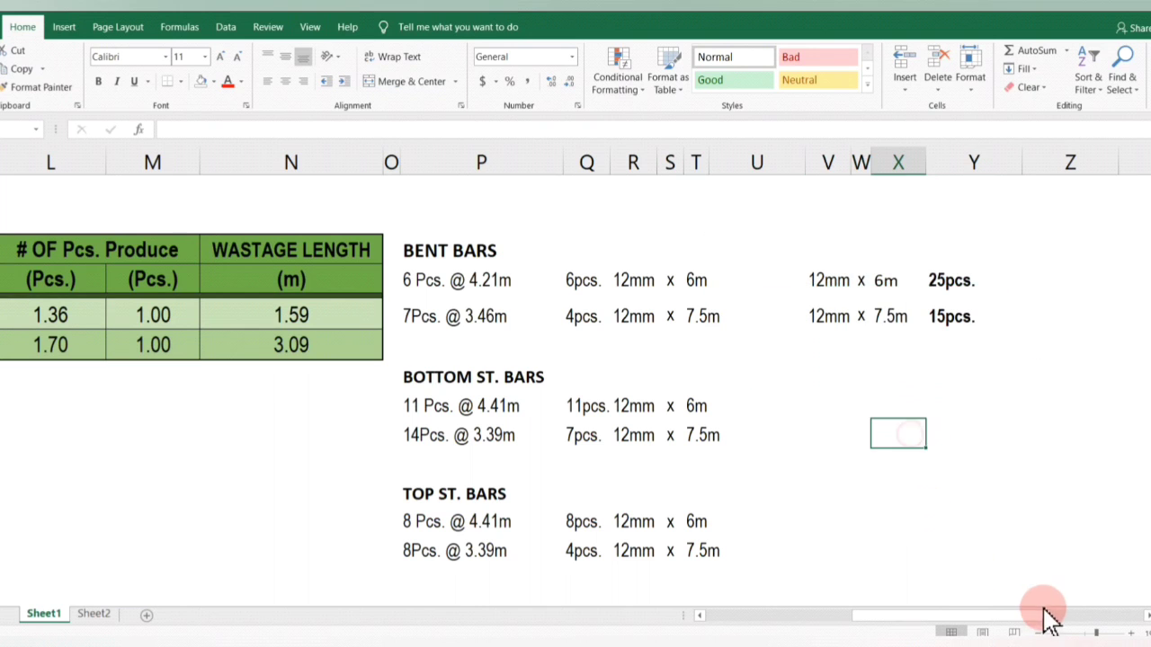
Move the rebar weight-per-meter table picture directly below the 12mm summary and shrink it slightly.
{"action": "left_click_drag", "start_coordinate": [1024, 621], "coordinate": [1061, 624]}
{"action": "left_click_drag", "start_coordinate": [1121, 342], "coordinate": [612, 467]}
{"action": "left_click", "coordinate": [954, 459]}
{"action": "left_click", "coordinate": [840, 568]}
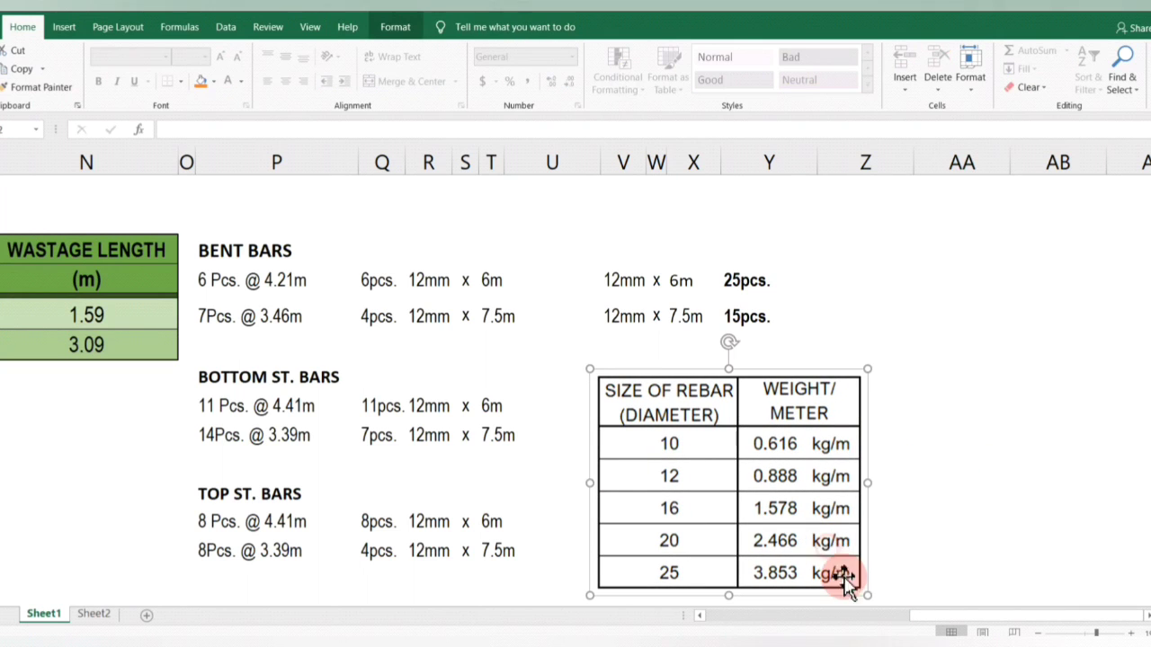
{"action": "left_click_drag", "start_coordinate": [867, 595], "coordinate": [839, 572]}
{"action": "left_click", "coordinate": [900, 521]}
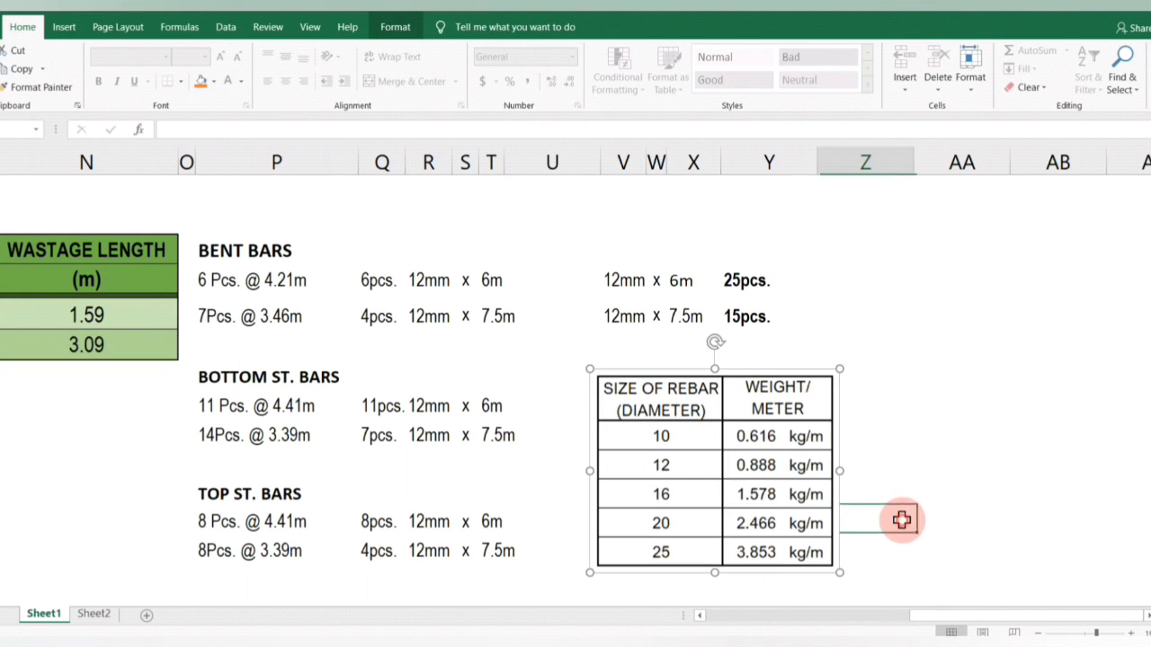
{"action": "left_click", "coordinate": [791, 445]}
{"action": "left_click", "coordinate": [1000, 435]}
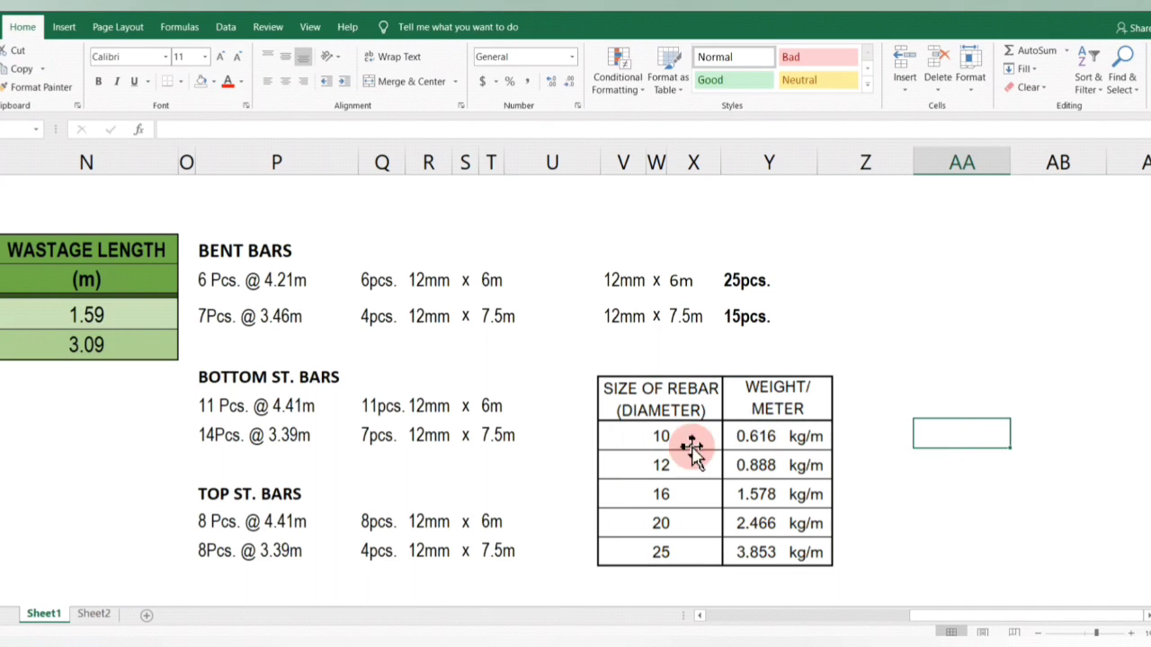
{"action": "left_click", "coordinate": [686, 387]}
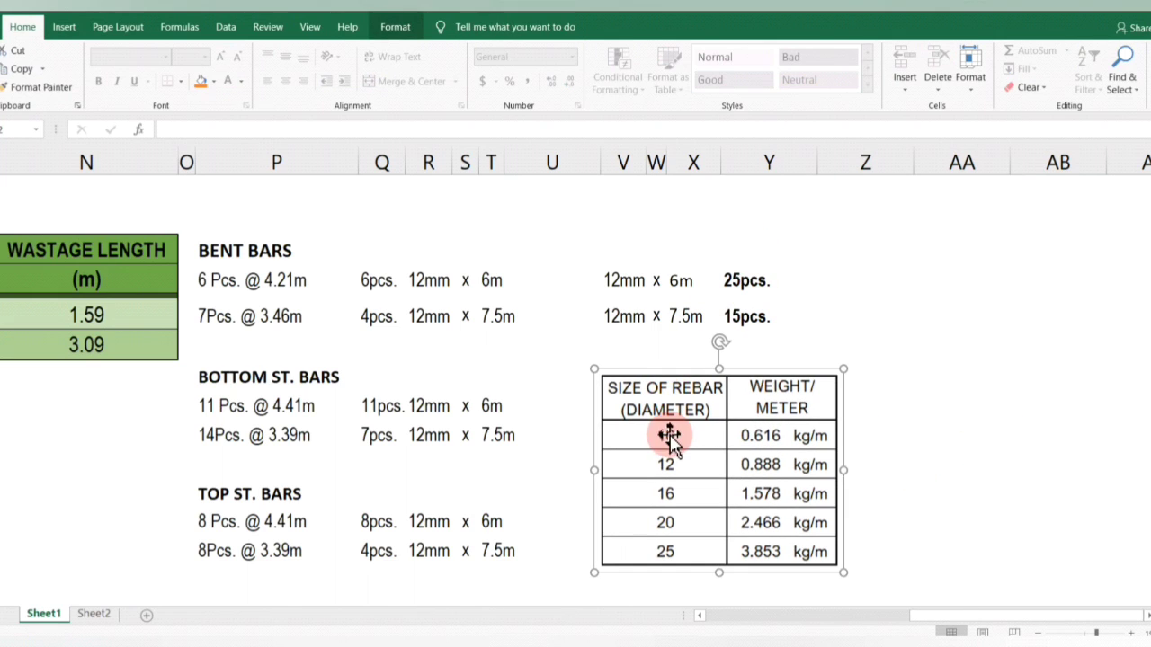
{"action": "left_click", "coordinate": [922, 433]}
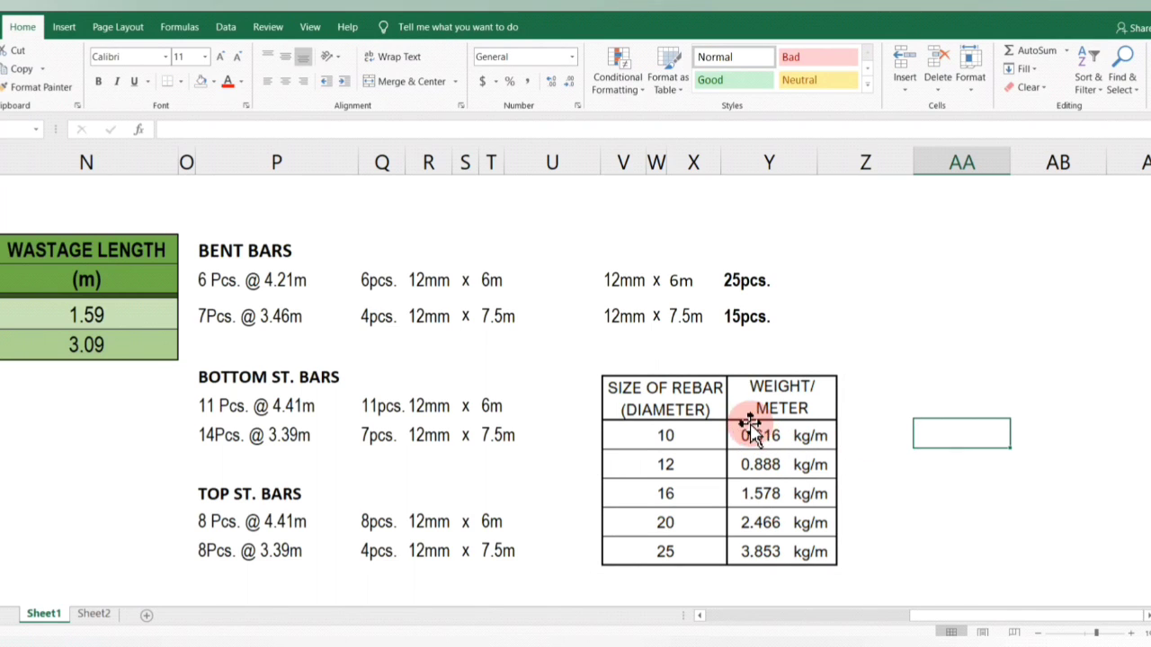
Examine the weight-per-meter table in relation to the empty cells beside the 12mm x 6m total quantity.
{"action": "left_click", "coordinate": [868, 286]}
{"action": "left_click", "coordinate": [934, 304]}
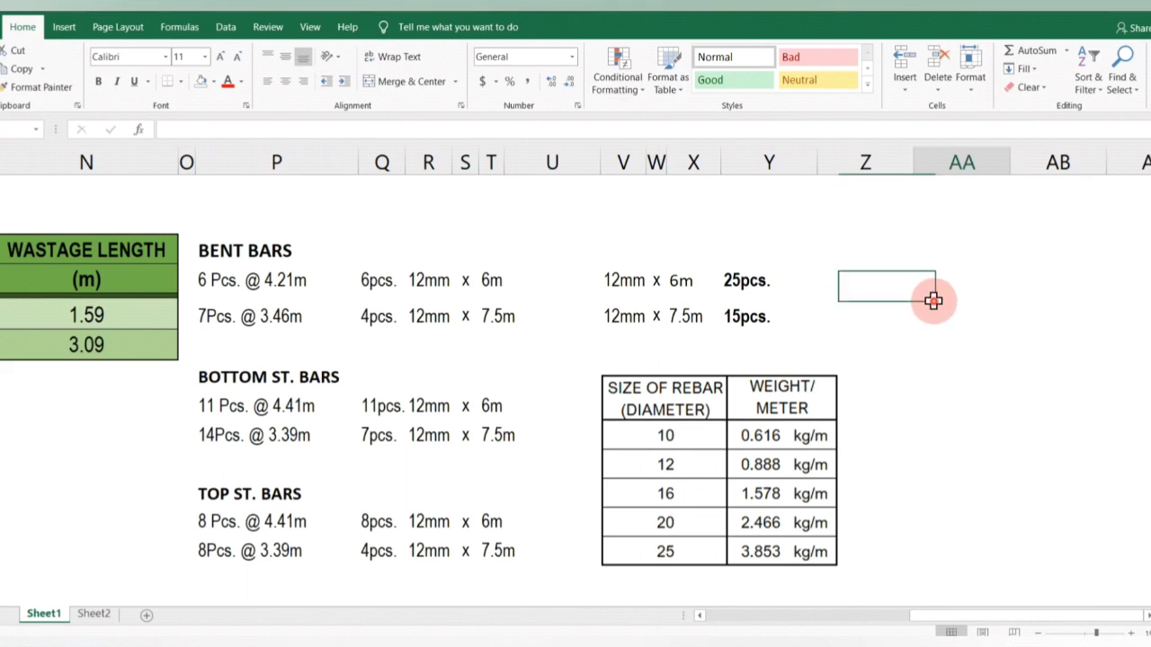
{"action": "left_click_drag", "start_coordinate": [859, 281], "coordinate": [915, 275]}
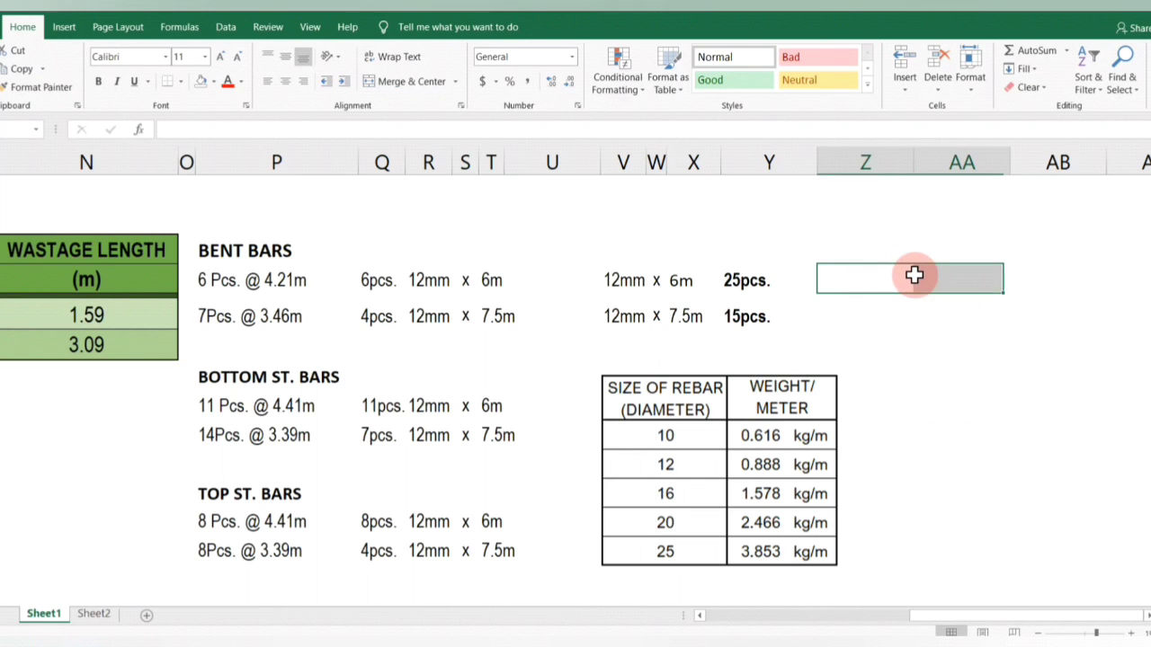
{"action": "left_click", "coordinate": [925, 333]}
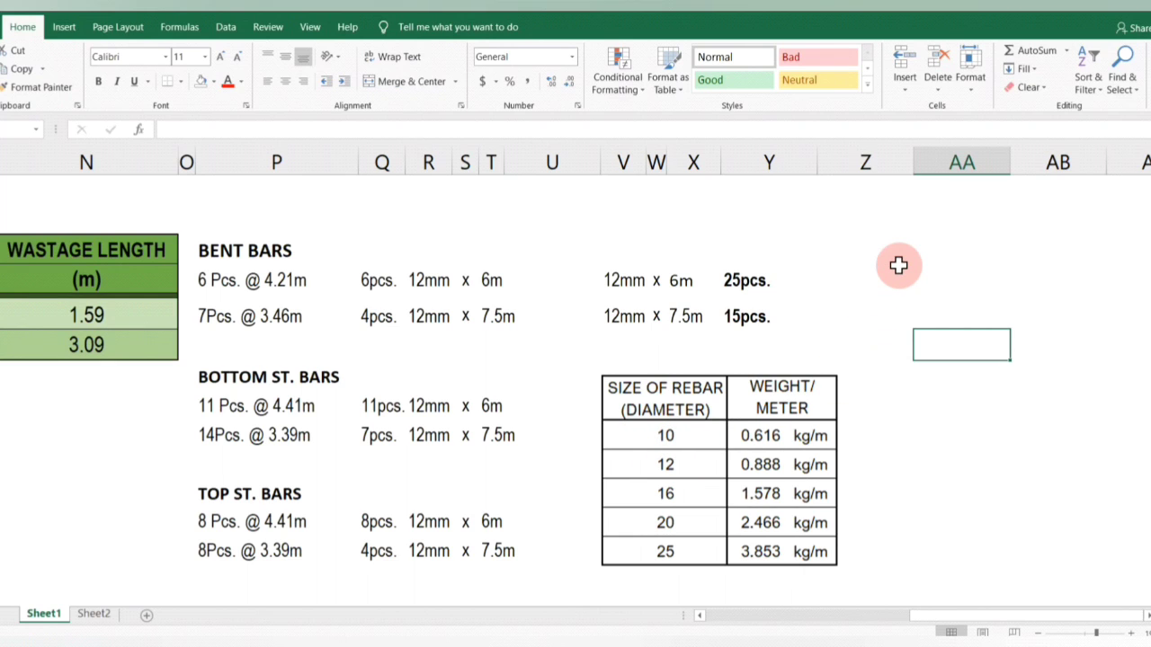
{"action": "left_click", "coordinate": [869, 275]}
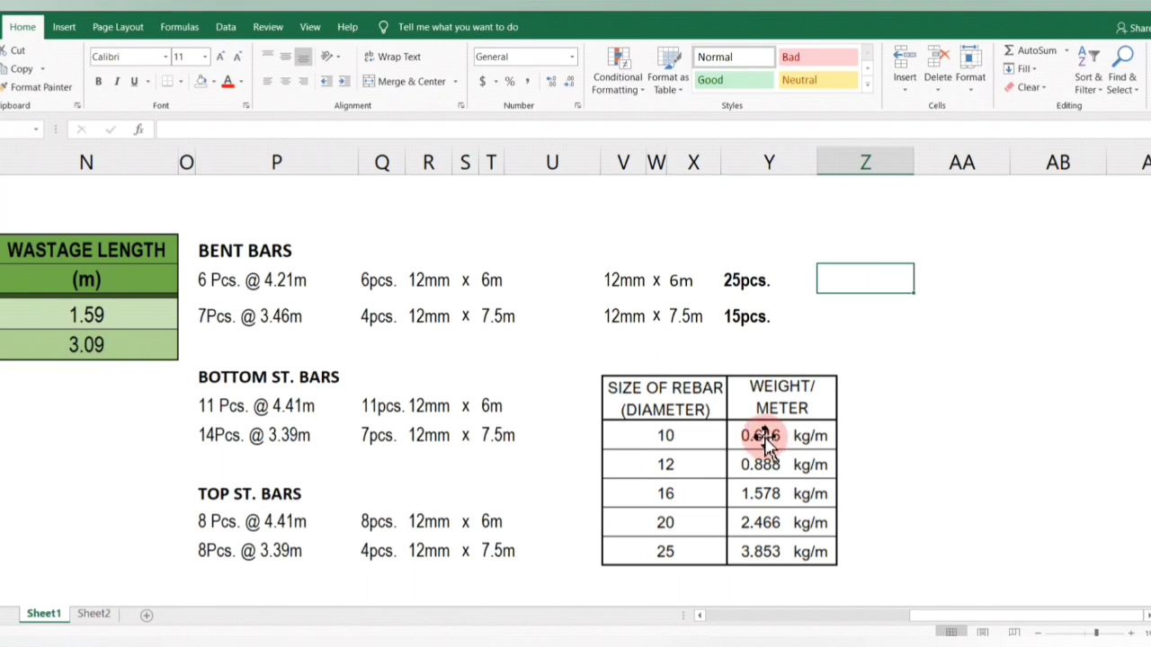
{"action": "left_click", "coordinate": [948, 287]}
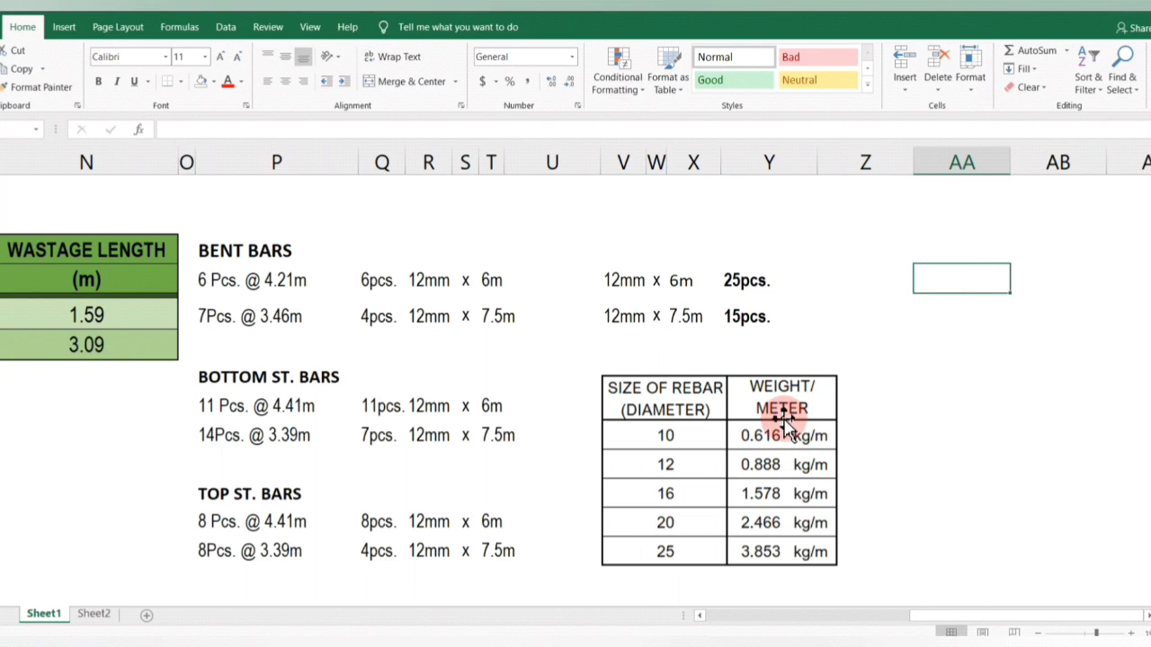
{"action": "left_click", "coordinate": [872, 282]}
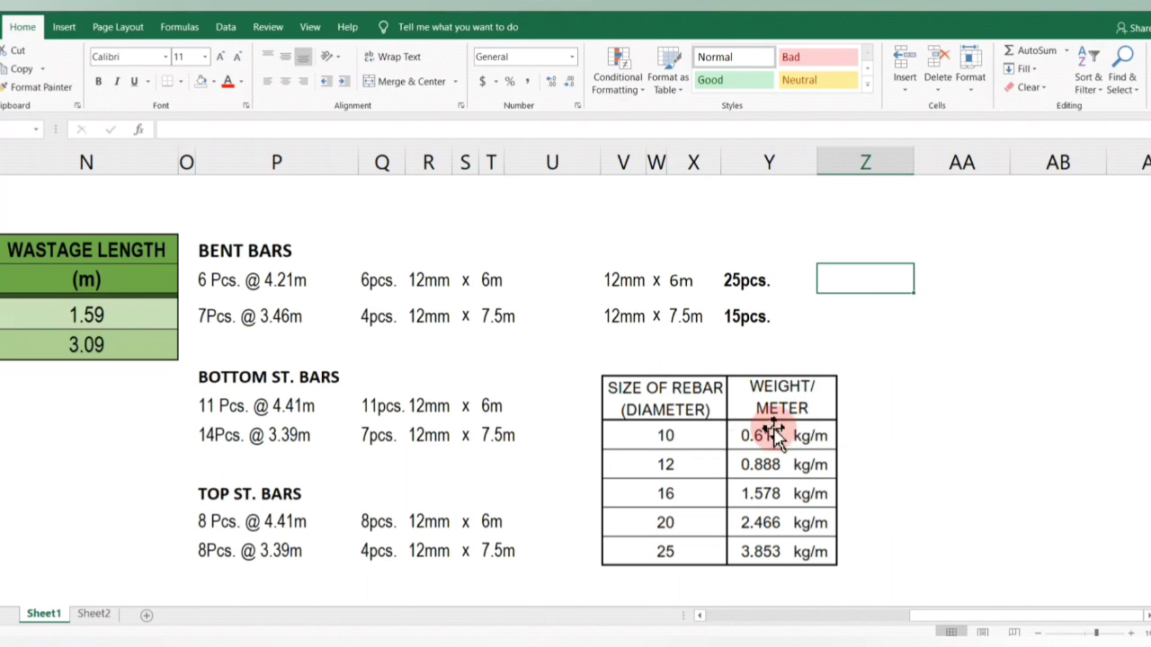
{"action": "left_click_drag", "start_coordinate": [866, 283], "coordinate": [943, 280]}
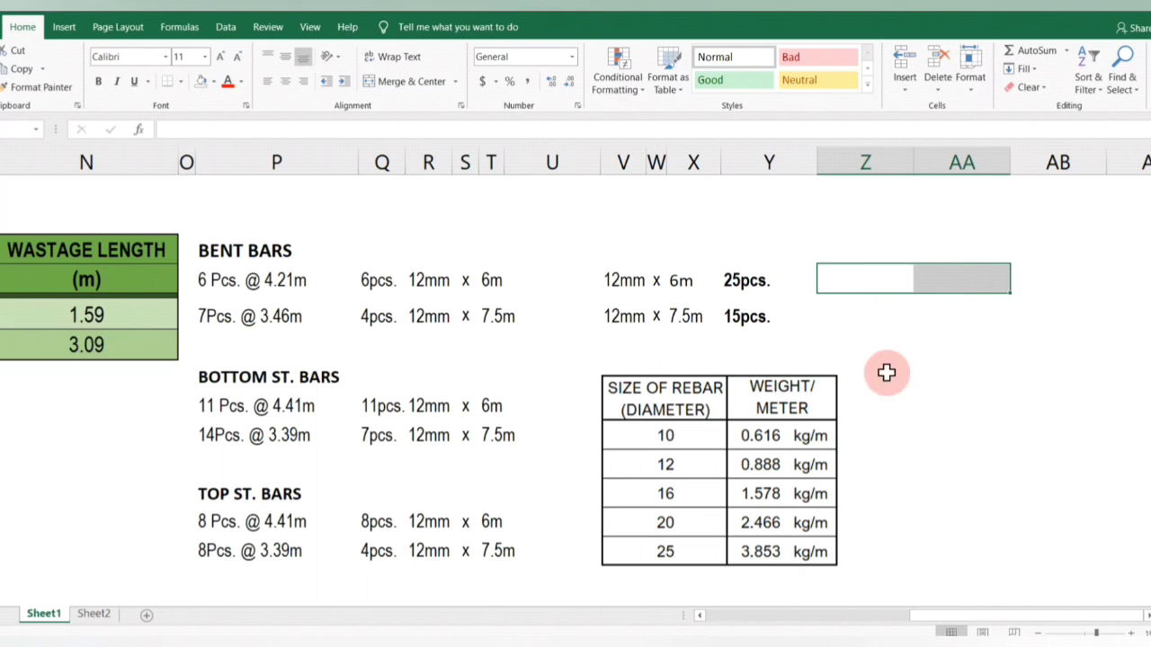
{"action": "left_click_drag", "start_coordinate": [853, 278], "coordinate": [930, 278]}
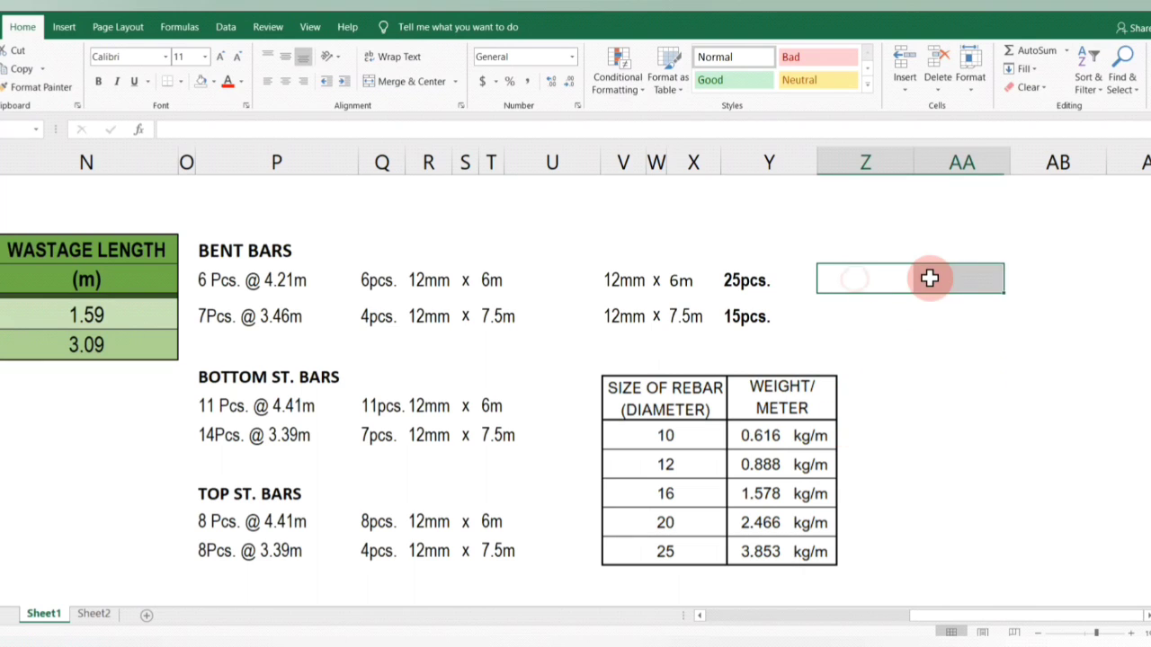
Look up the weight per meter for 12 mm bars in the rebar weight table.
{"action": "left_click", "coordinate": [881, 351]}
{"action": "left_click", "coordinate": [875, 286]}
{"action": "left_click", "coordinate": [922, 303]}
{"action": "left_click_drag", "start_coordinate": [881, 280], "coordinate": [944, 280]}
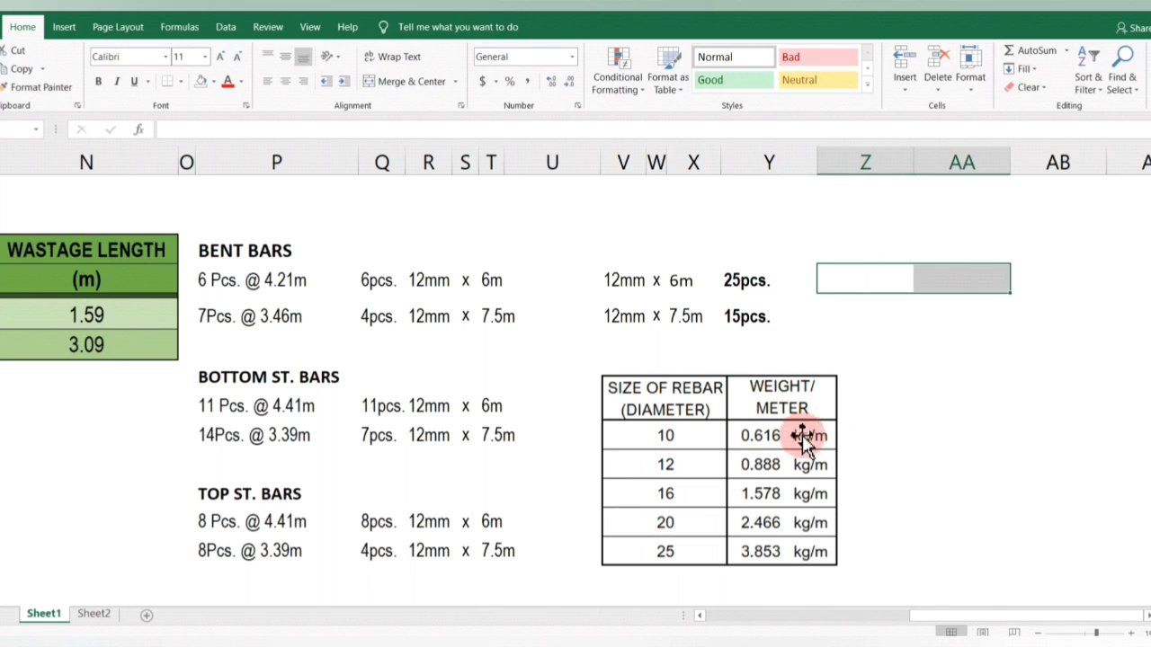
{"action": "left_click", "coordinate": [930, 435]}
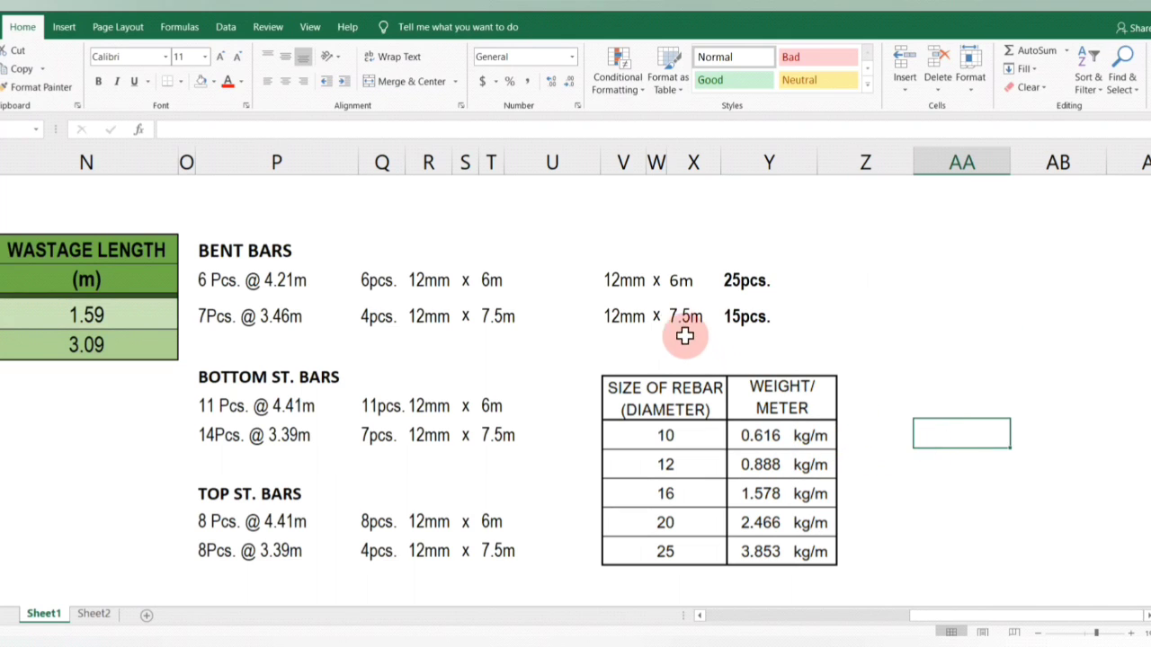
{"action": "left_click", "coordinate": [634, 278]}
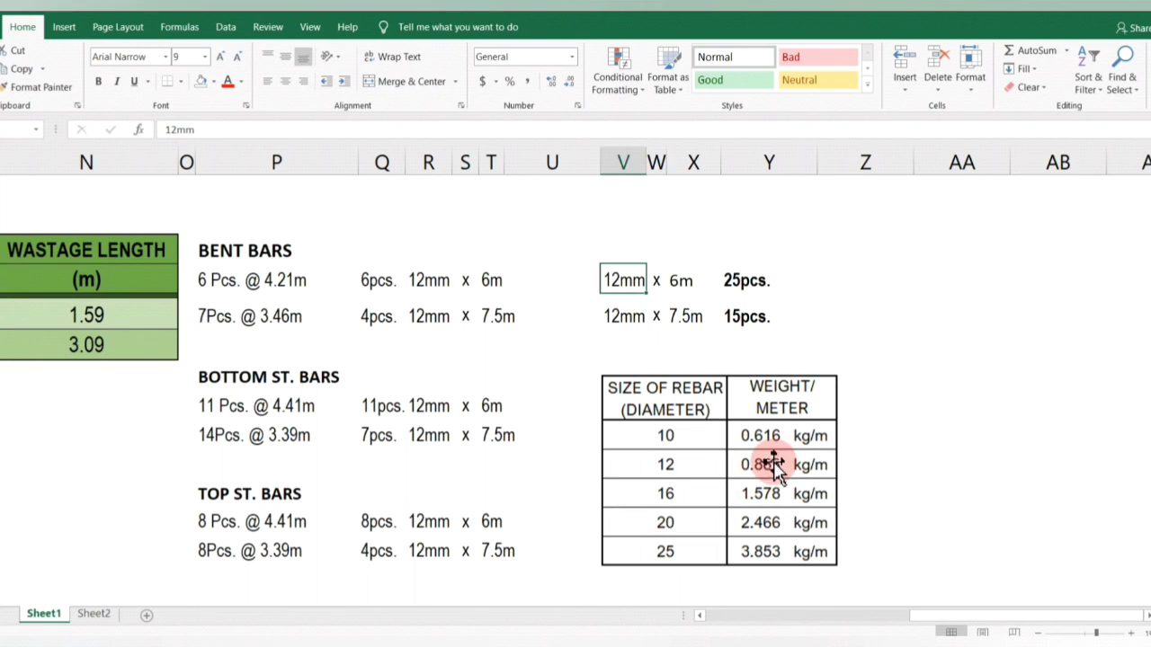
{"action": "left_click", "coordinate": [832, 287]}
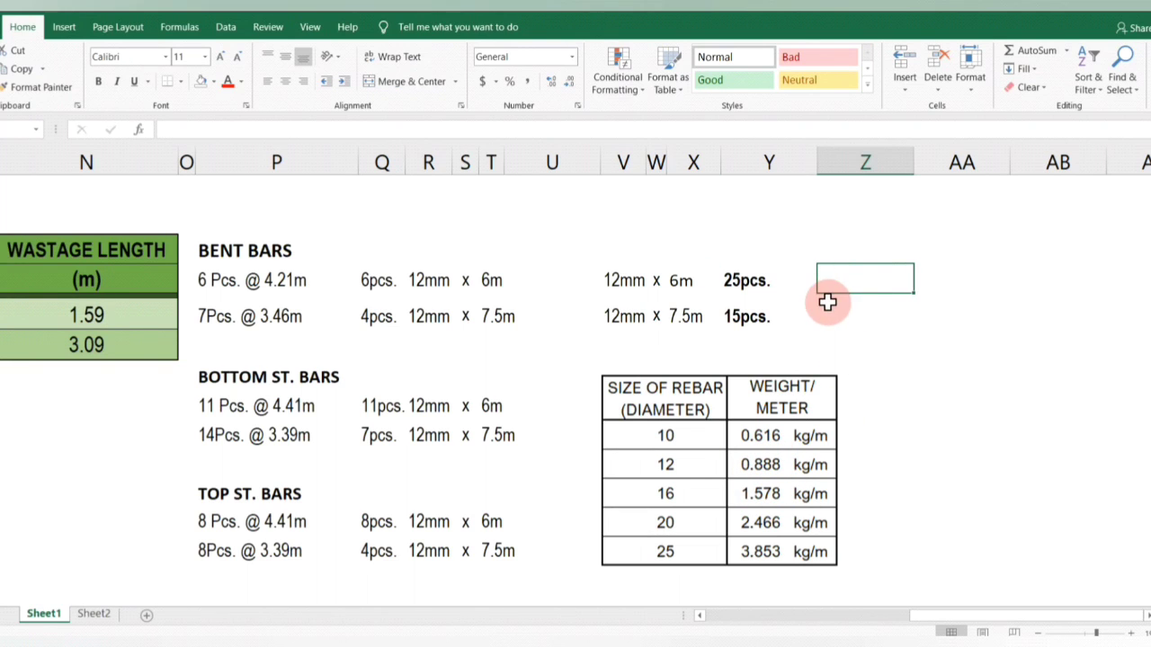
Calculate the weight of the 12mm x 6m bars on the calculator as 25×6×0.888.
{"action": "left_click", "coordinate": [290, 633]}
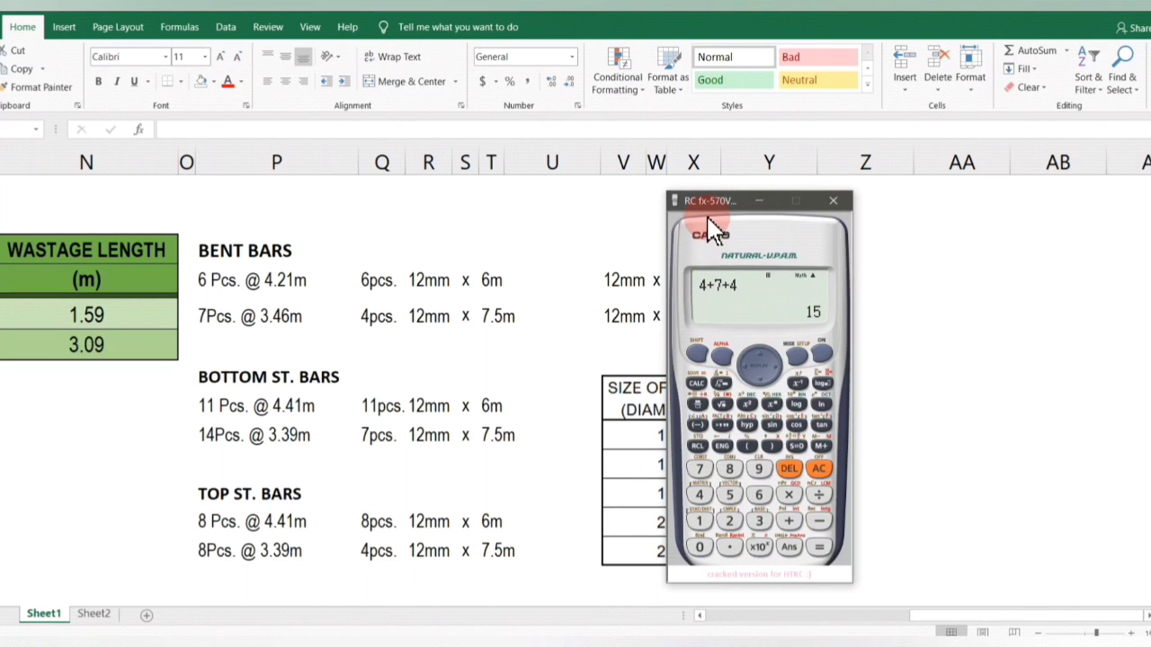
{"action": "left_click_drag", "start_coordinate": [711, 207], "coordinate": [442, 219]}
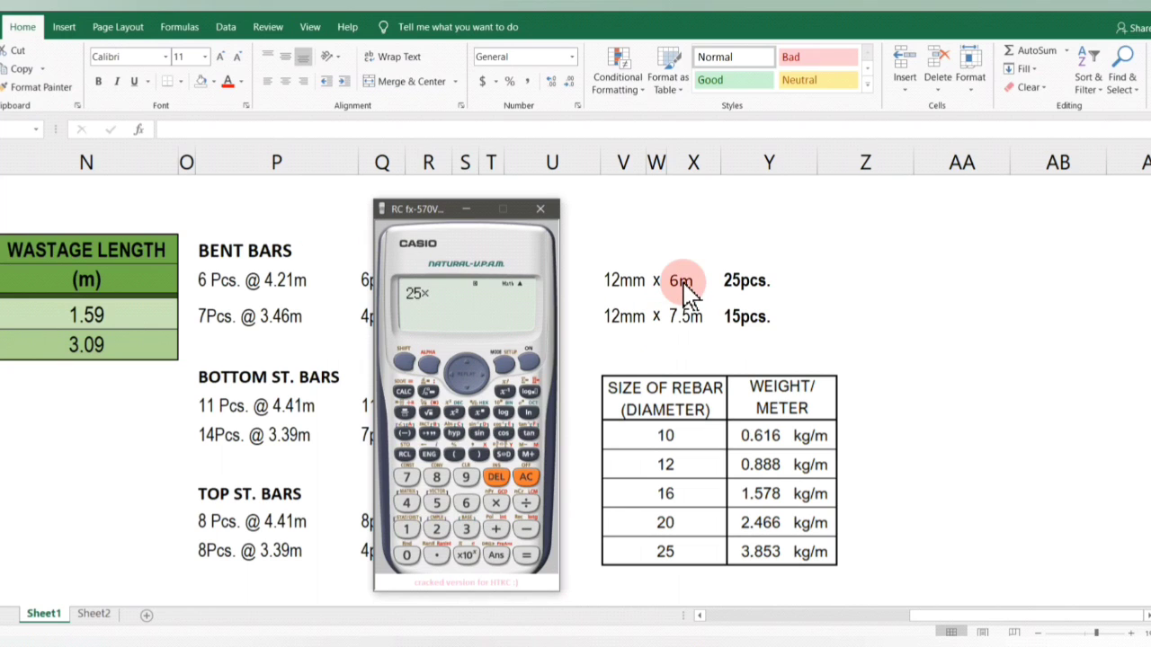
{"action": "type", "text": "6*"}
{"action": "type", "text": "0."}
{"action": "type", "text": "888"}
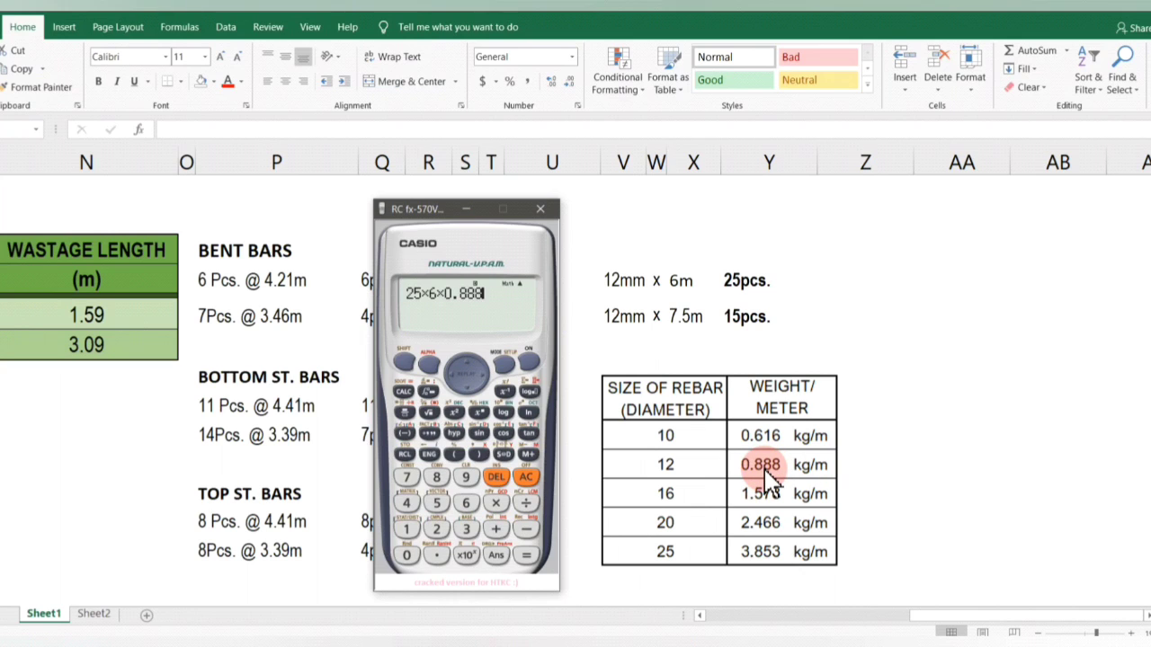
{"action": "left_click", "coordinate": [501, 453]}
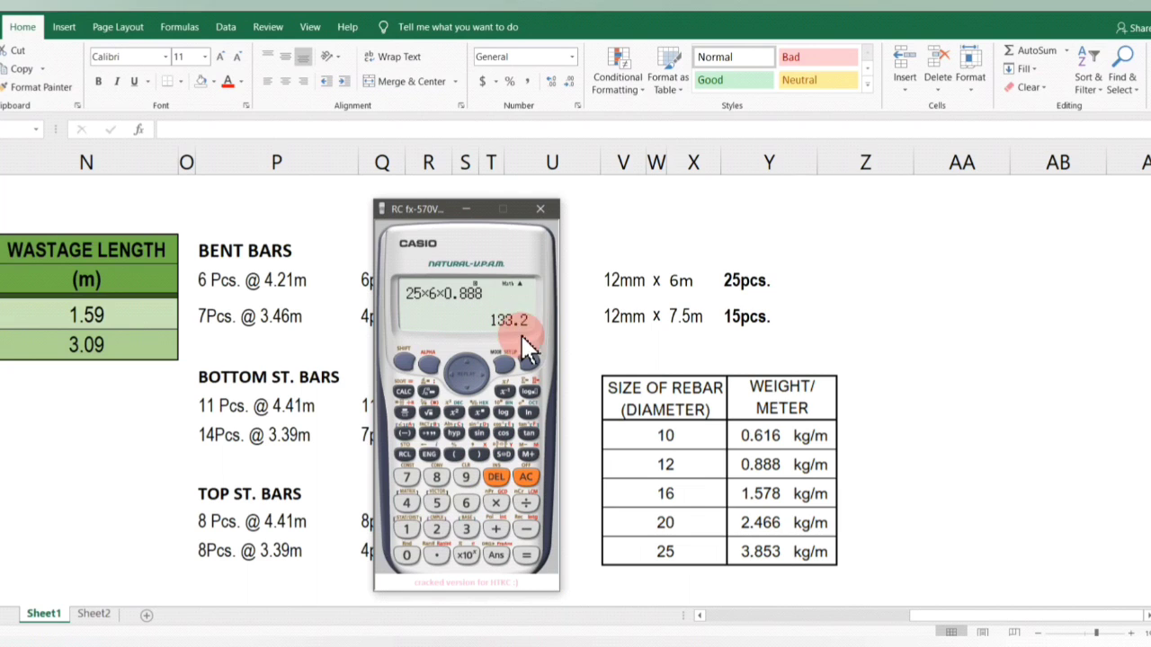
Enter 133.2kgs. in column Z beside the 25pcs. quantity of the 12mm x 6m entry.
{"action": "left_click", "coordinate": [811, 282]}
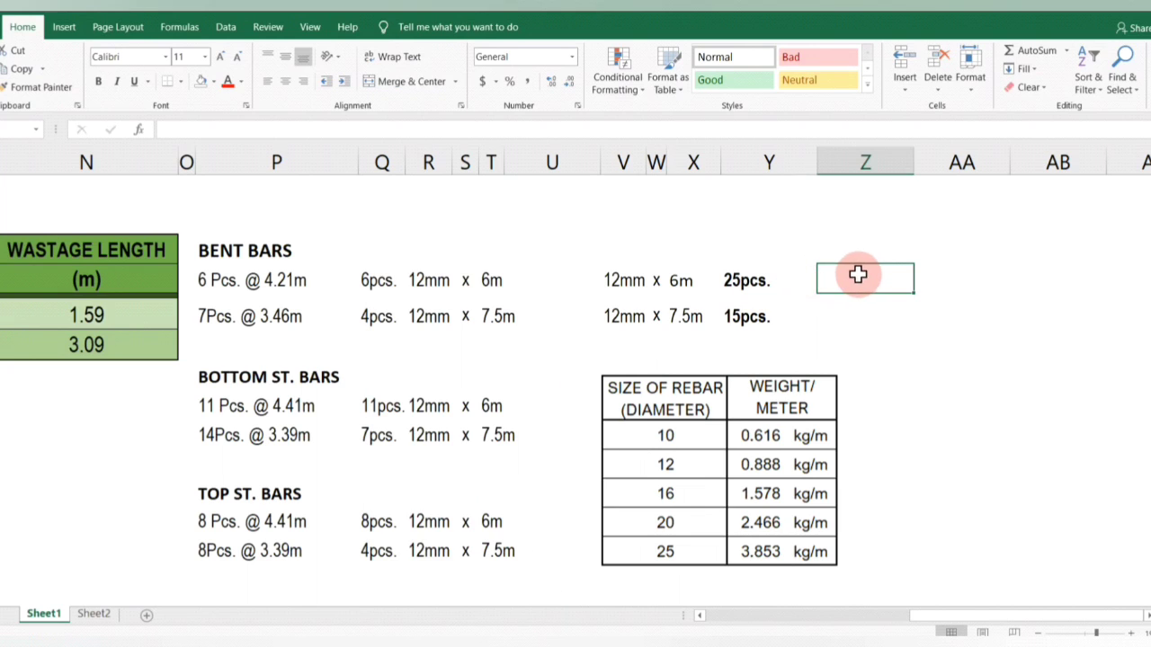
{"action": "type", "text": "133.2"}
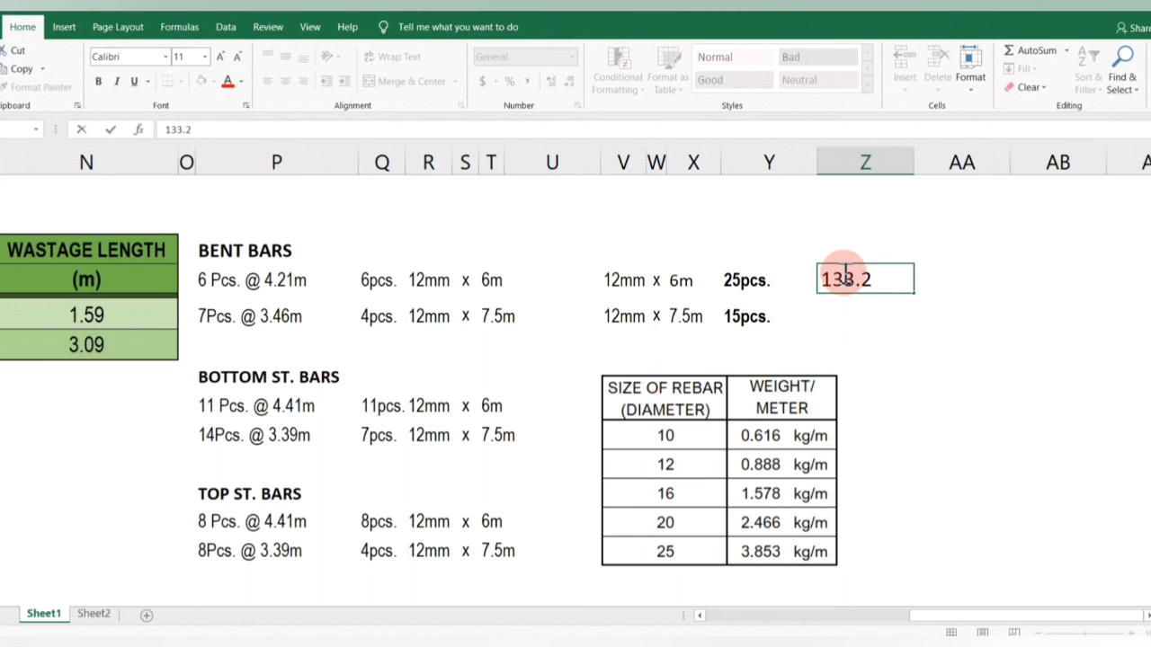
{"action": "type", "text": "kgs."}
{"action": "key", "text": "Return"}
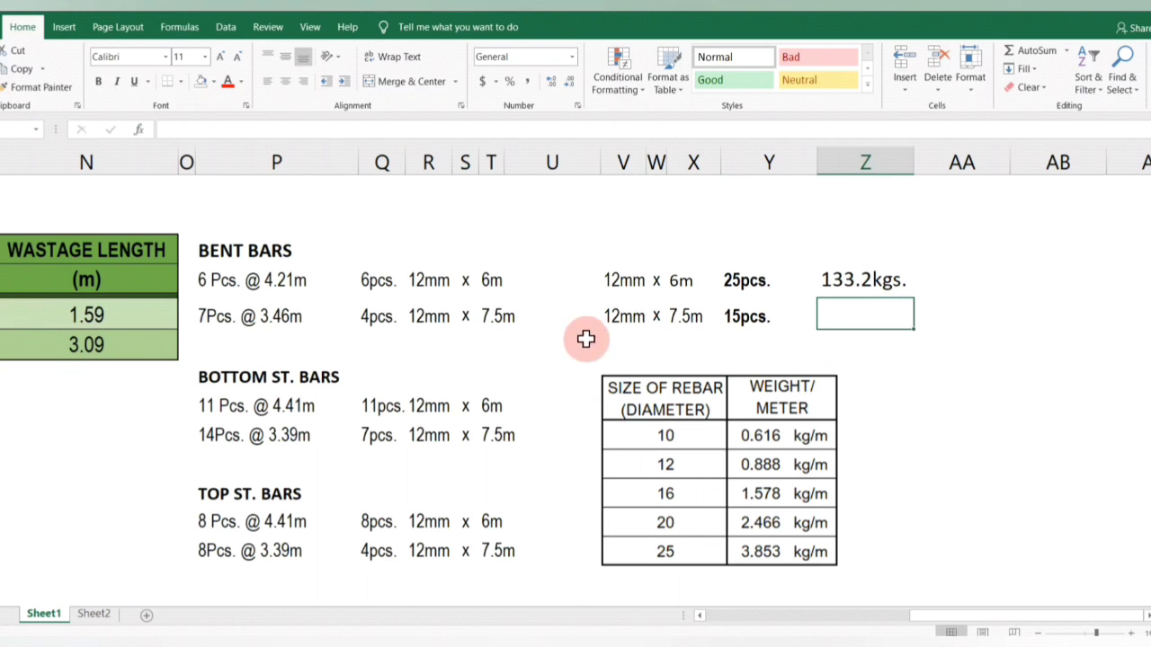
Calculate the weight of the 12mm x 7.5m bars on the calculator as 15×7.5×0.888, with the result in decimal form.
{"action": "mouse_move", "coordinate": [296, 640]}
{"action": "left_click", "coordinate": [287, 558]}
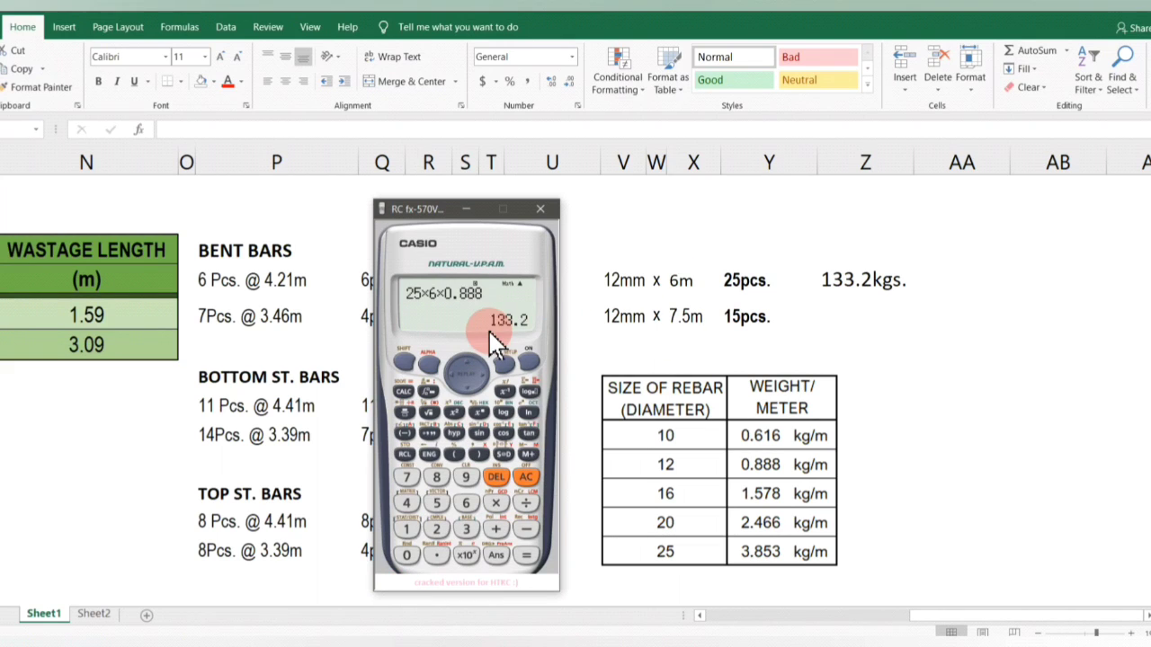
{"action": "type", "text": "15"}
{"action": "type", "text": "*7.5"}
{"action": "type", "text": "*"}
{"action": "type", "text": "0.888"}
{"action": "key", "text": "Return"}
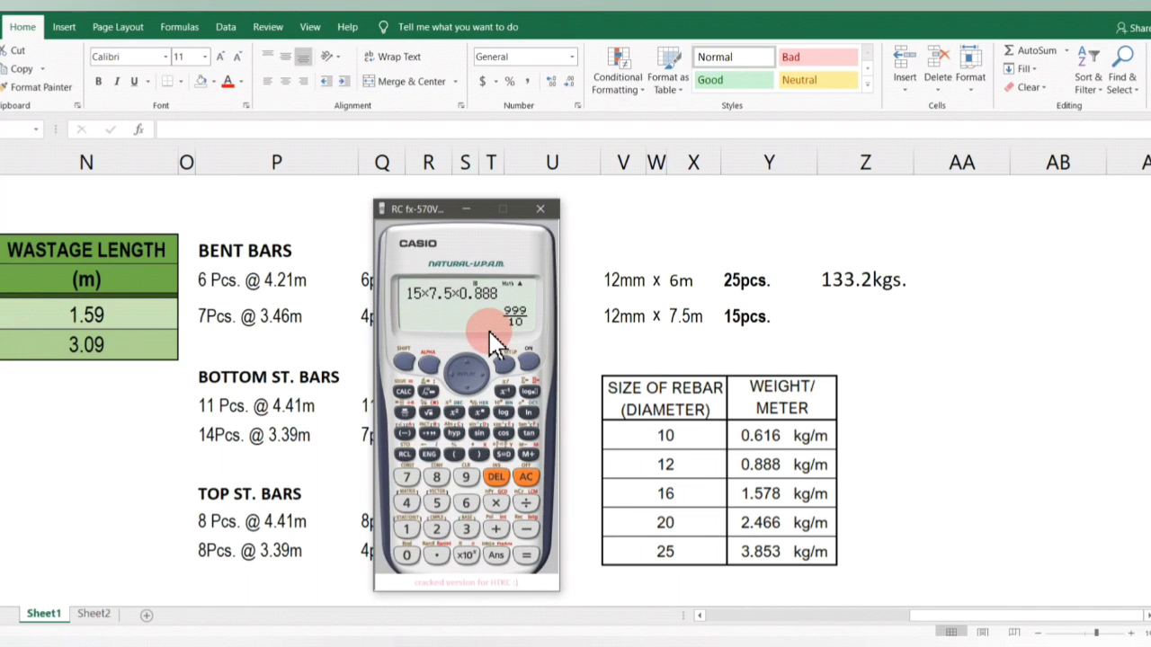
{"action": "left_click", "coordinate": [504, 451]}
Enter 99.9kgs. in column Z beside the 15pcs. quantity of the 12mm x 7.5m entry.
{"action": "left_click", "coordinate": [845, 317]}
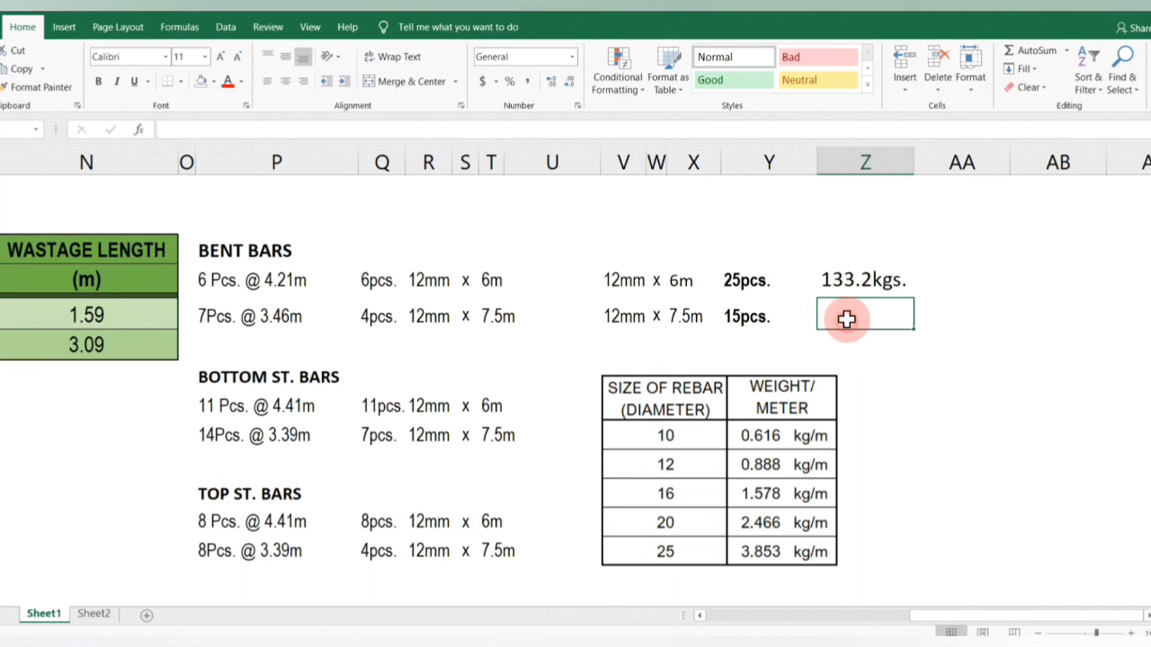
{"action": "type", "text": "99.9kg"}
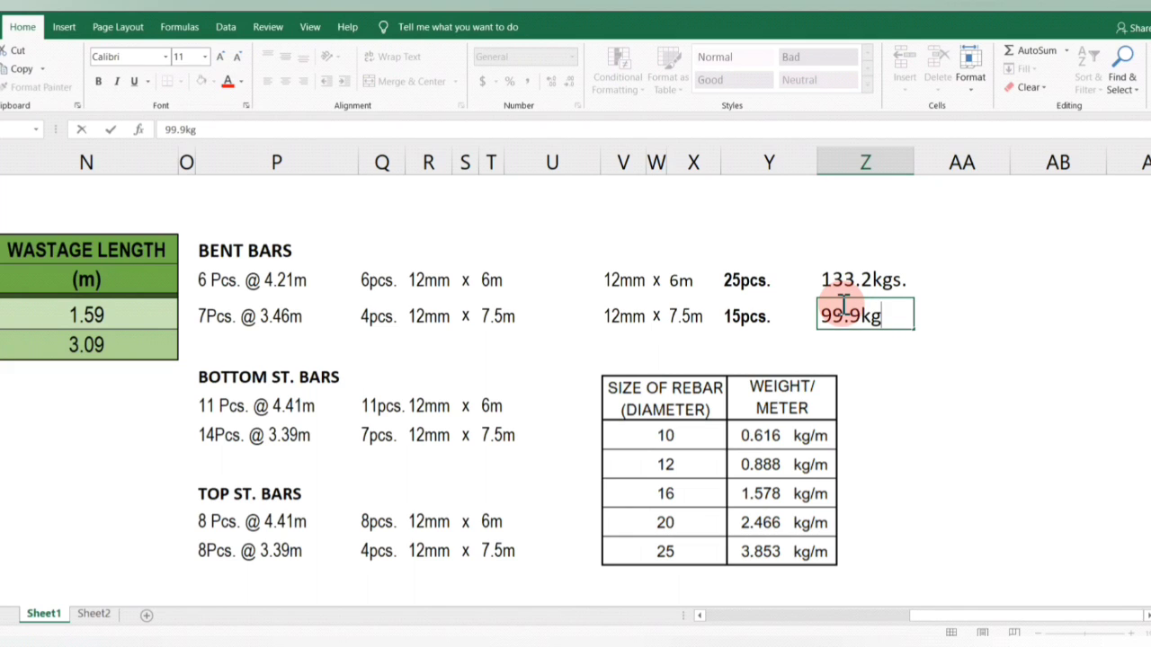
{"action": "type", "text": "s."}
{"action": "key", "text": "Return"}
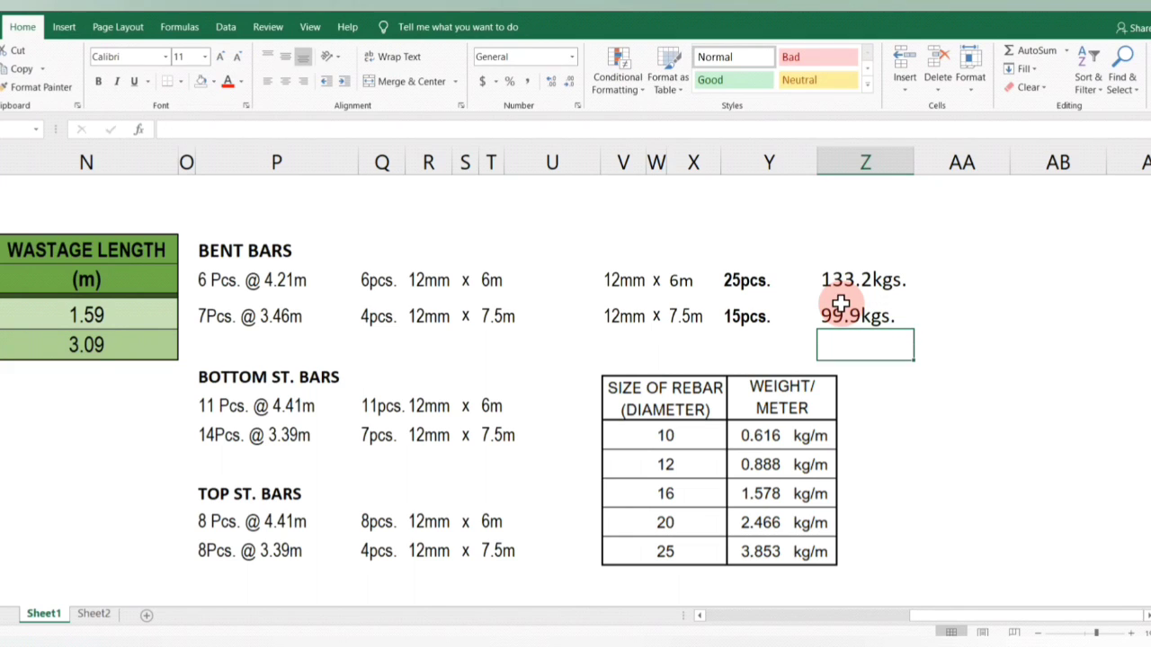
Try to total the two bar weights with the formula =Z11+Z13 in the cell beside the 12mm x 6m weight.
{"action": "left_click", "coordinate": [965, 277]}
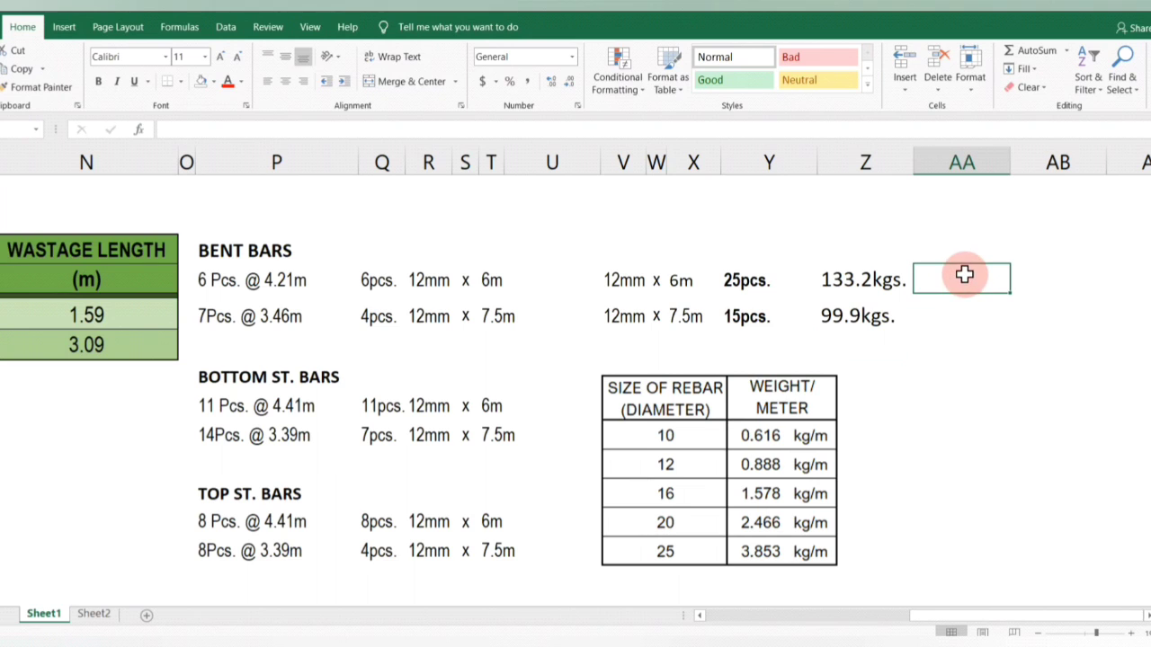
{"action": "type", "text": "="}
{"action": "left_click", "coordinate": [843, 279]}
{"action": "type", "text": "+"}
{"action": "left_click", "coordinate": [852, 318]}
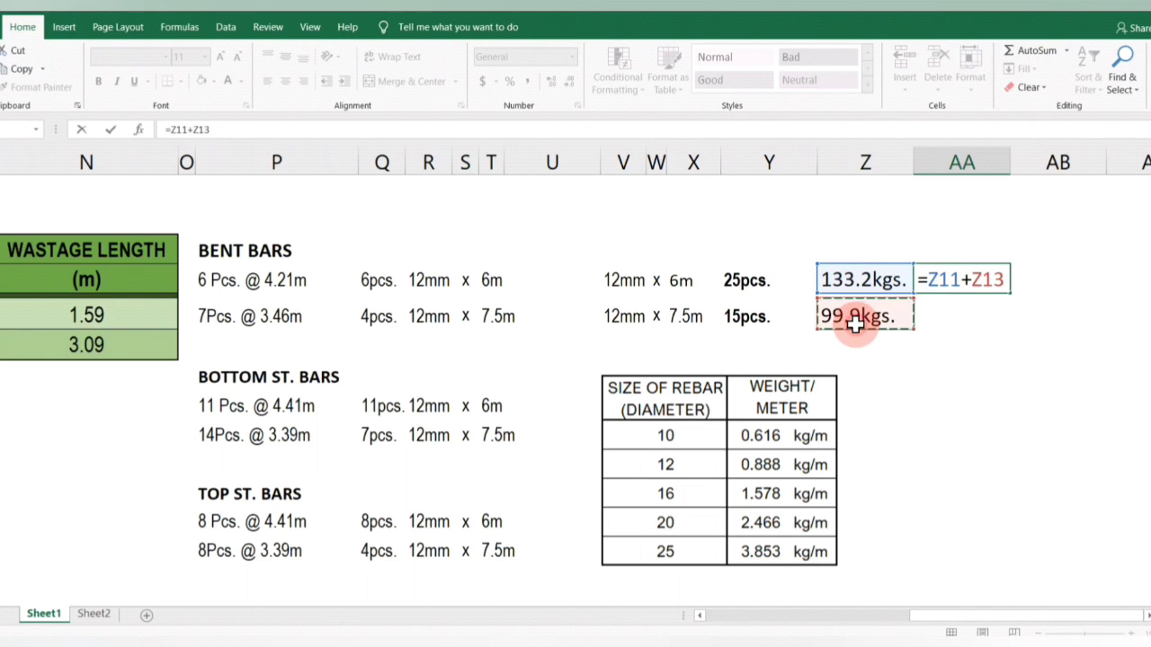
{"action": "key", "text": "Return"}
{"action": "left_click", "coordinate": [989, 286]}
{"action": "left_click_drag", "start_coordinate": [1023, 171], "coordinate": [1030, 189]}
{"action": "key", "text": "Delete"}
{"action": "left_click", "coordinate": [986, 311]}
Add the two weights as 133.2+99.9 on the calculator and enter 233.1kgs. in column AA beside the 12mm x 6m weight.
{"action": "left_click", "coordinate": [372, 629]}
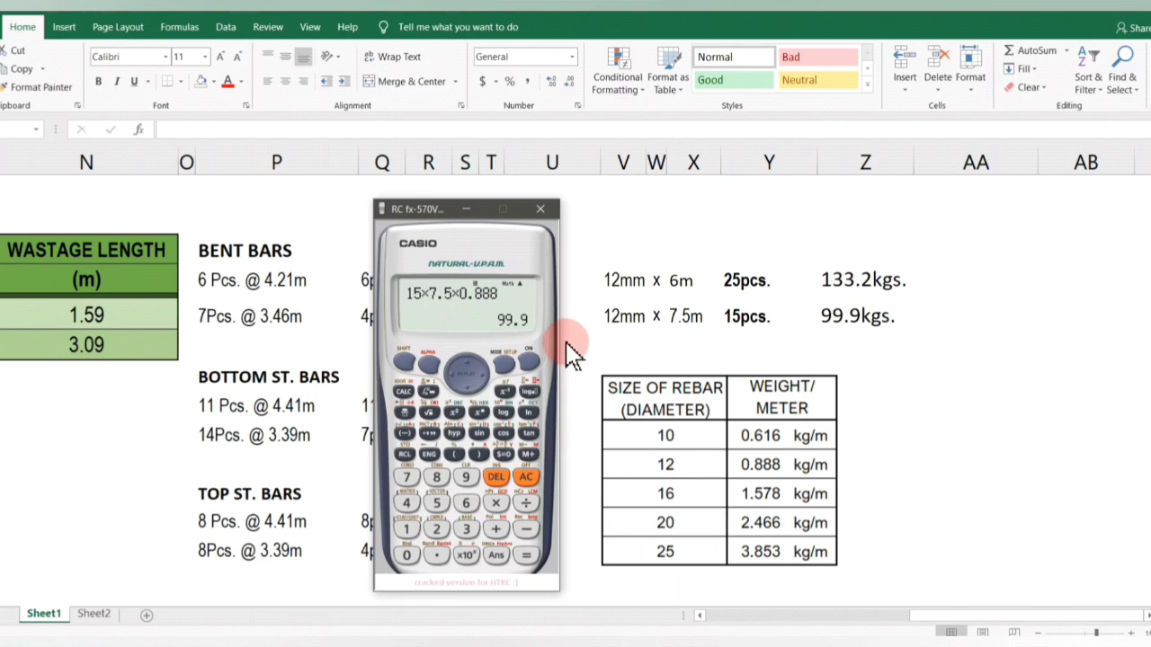
{"action": "type", "text": "1"}
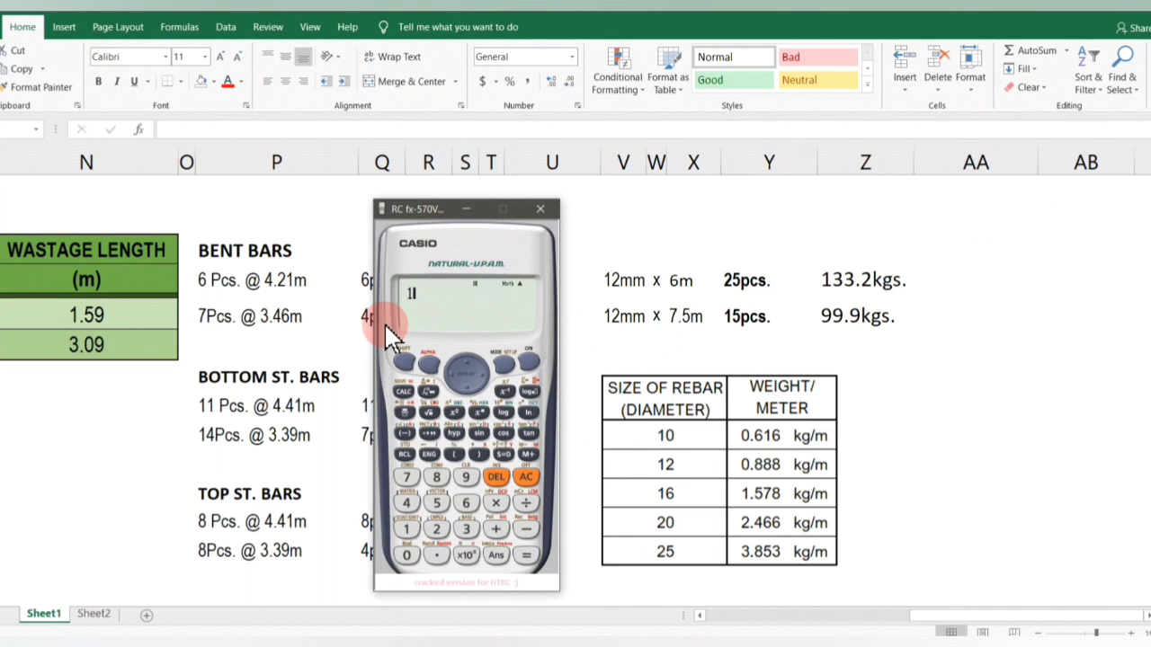
{"action": "type", "text": "33.2+99.9"}
{"action": "left_click", "coordinate": [503, 454]}
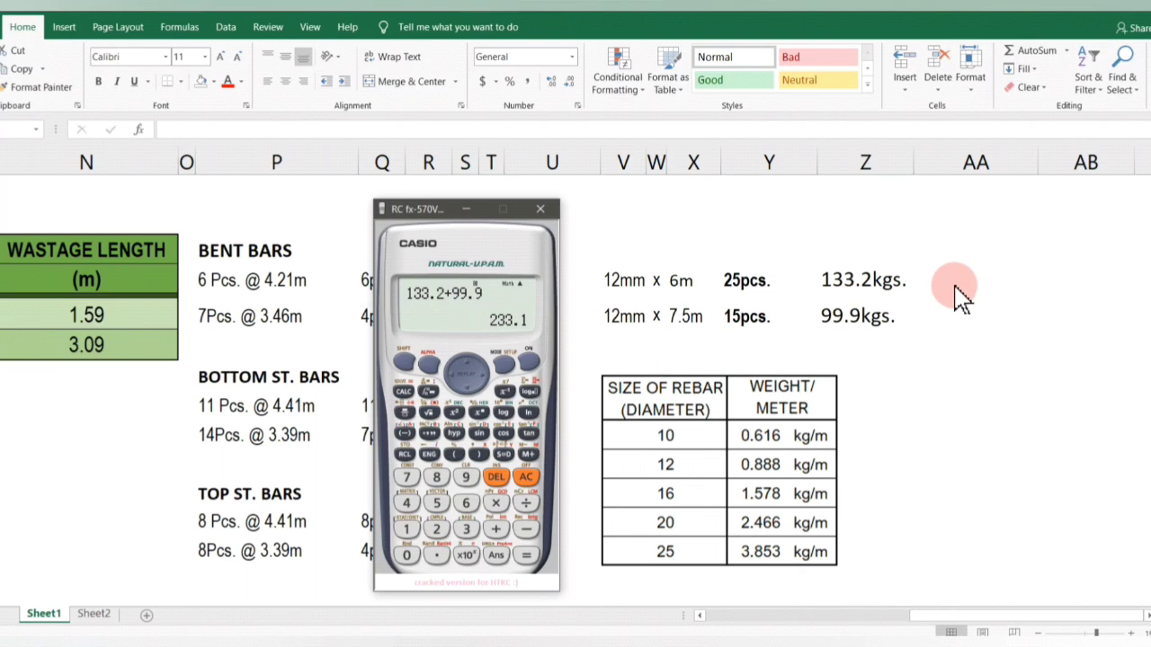
{"action": "left_click", "coordinate": [955, 286]}
{"action": "type", "text": "233.1kg"}
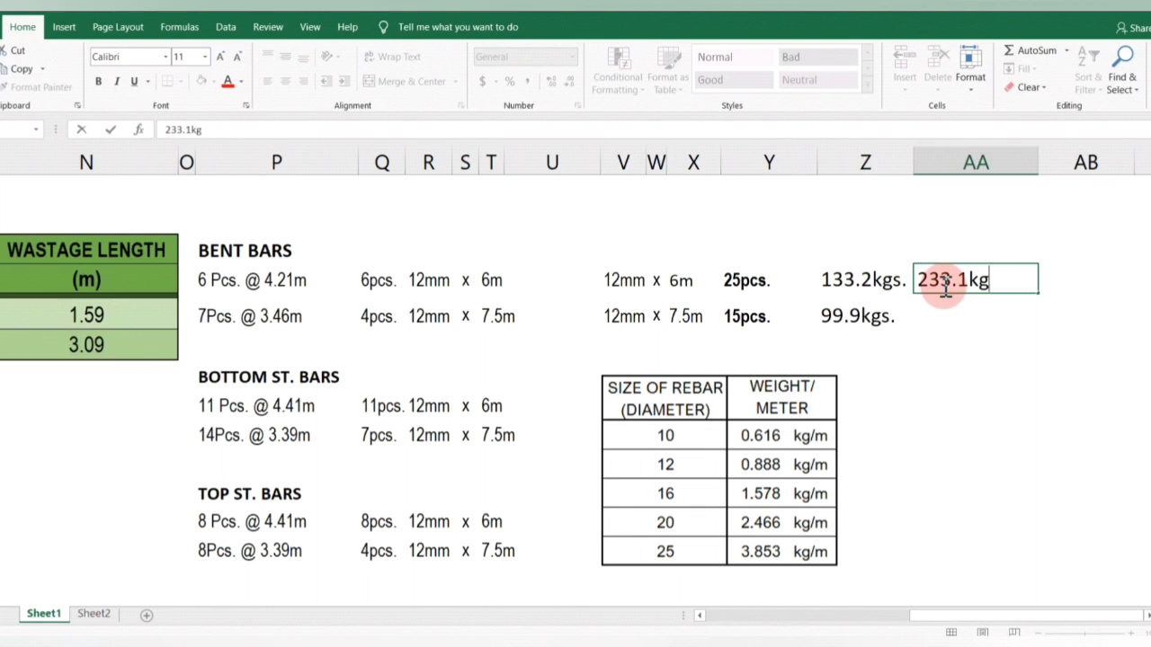
{"action": "key", "text": "Return"}
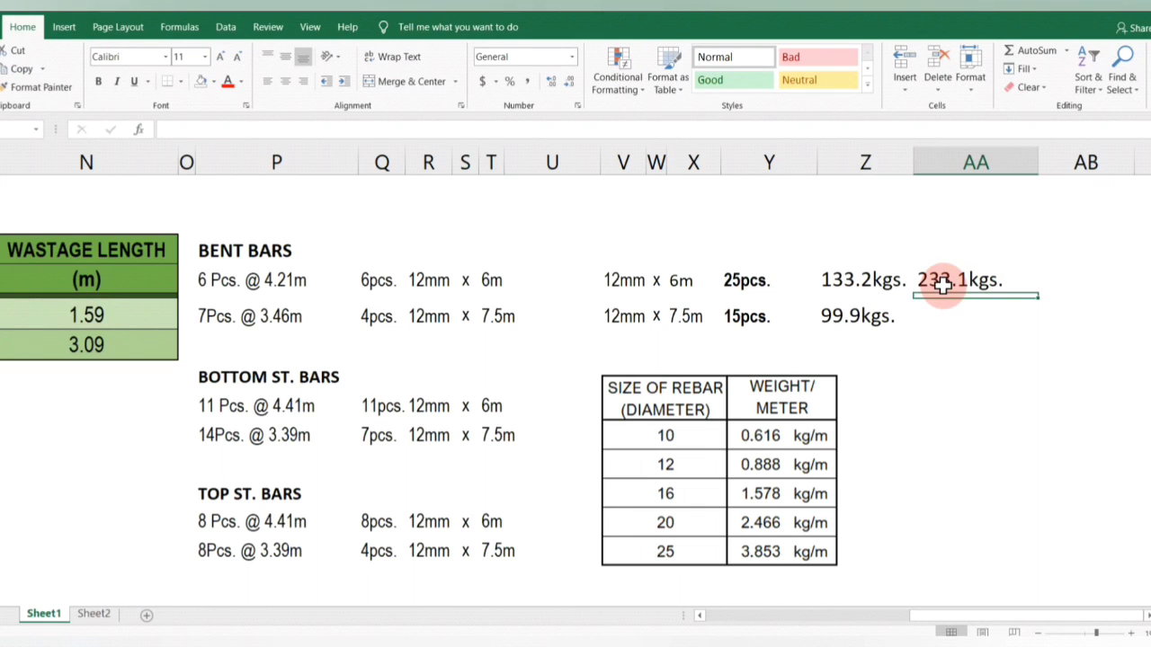
{"action": "left_click", "coordinate": [942, 284]}
{"action": "left_click", "coordinate": [935, 316]}
{"action": "left_click", "coordinate": [958, 293]}
{"action": "left_click", "coordinate": [960, 319]}
{"action": "left_click", "coordinate": [959, 285]}
{"action": "left_click", "coordinate": [939, 378]}
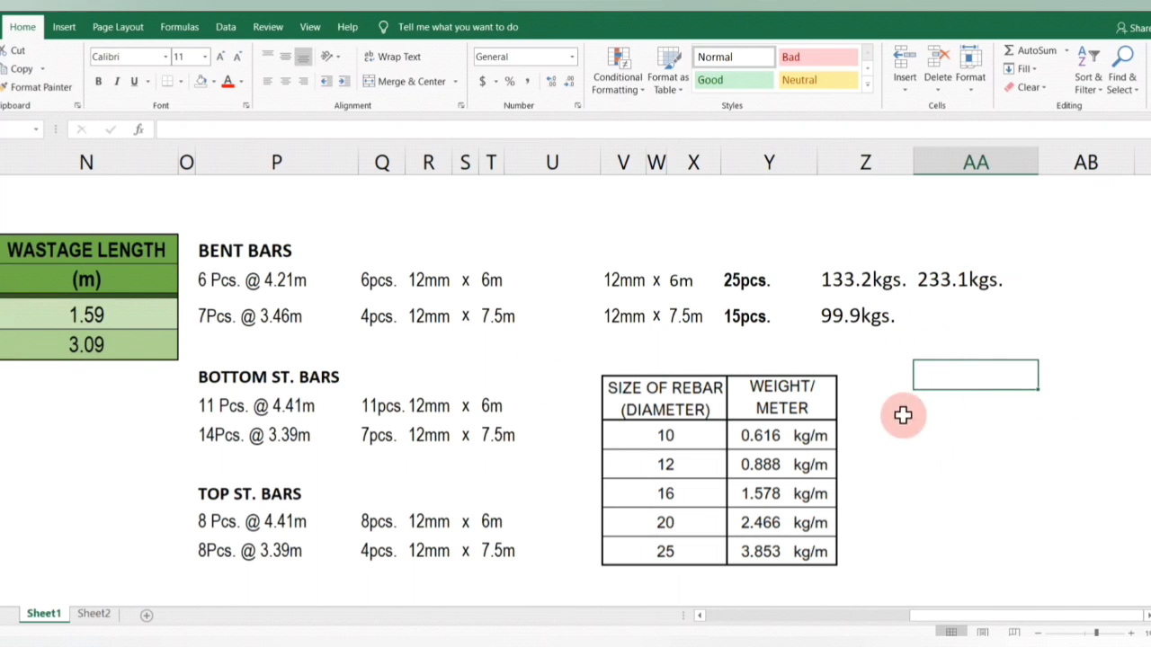
Nudge the rebar weight-per-meter table picture slightly upward, closer to the 12mm summary.
{"action": "left_click_drag", "start_coordinate": [760, 386], "coordinate": [767, 369]}
{"action": "left_click", "coordinate": [922, 373]}
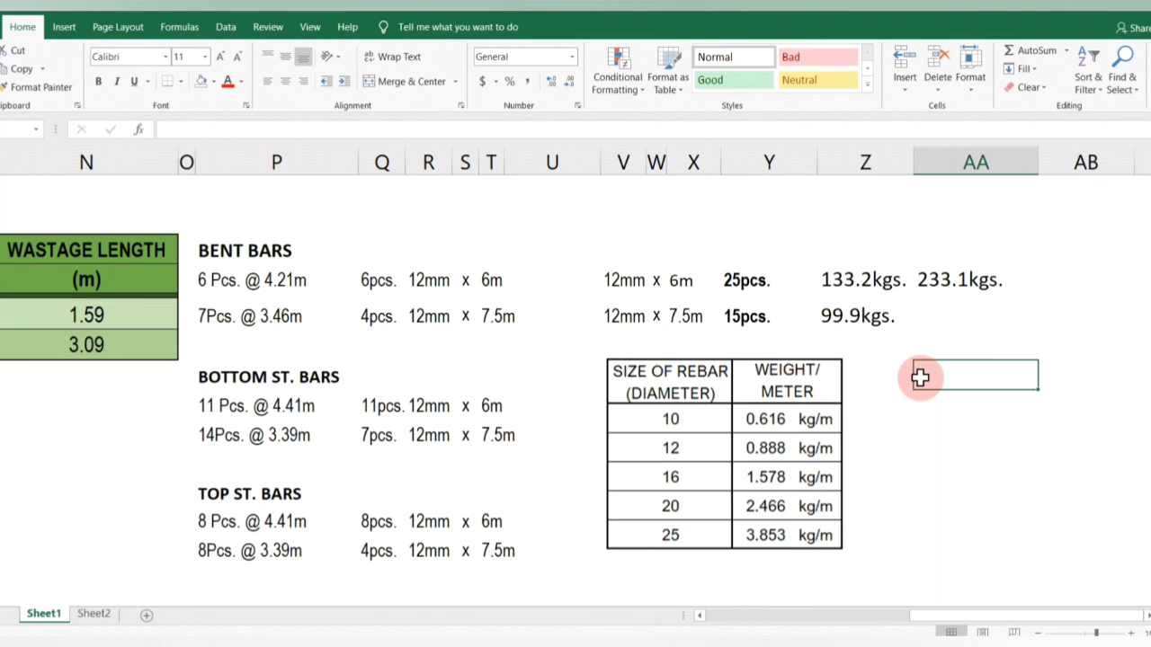
{"action": "left_click", "coordinate": [811, 401]}
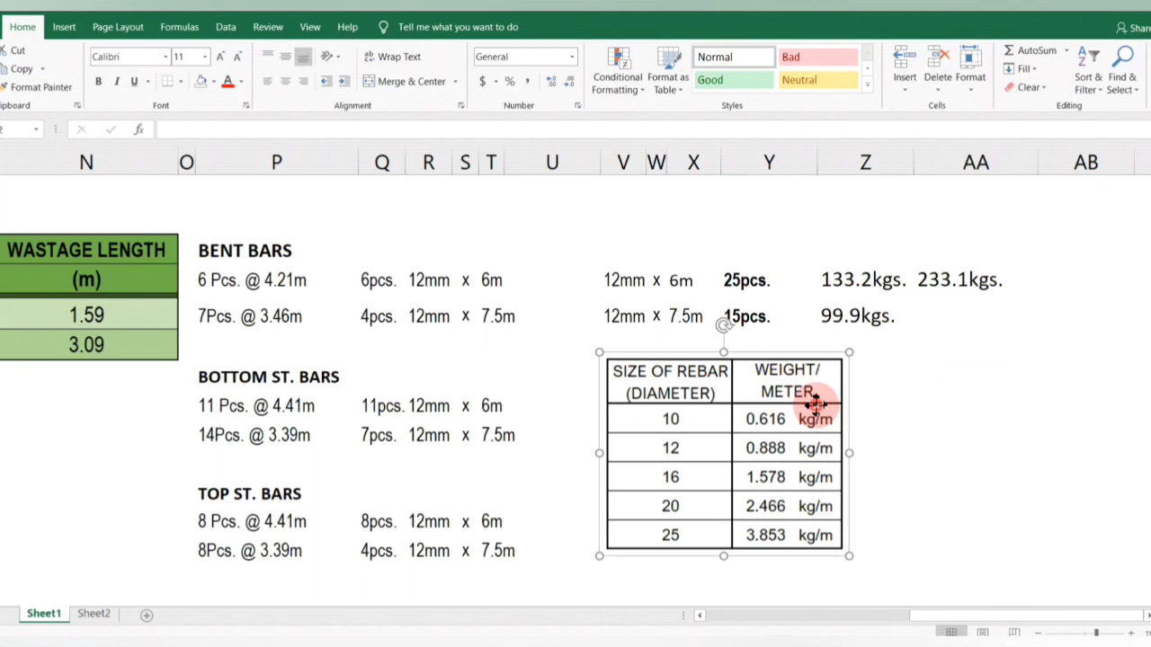
{"action": "left_click_drag", "start_coordinate": [812, 401], "coordinate": [812, 403]}
{"action": "left_click", "coordinate": [945, 371]}
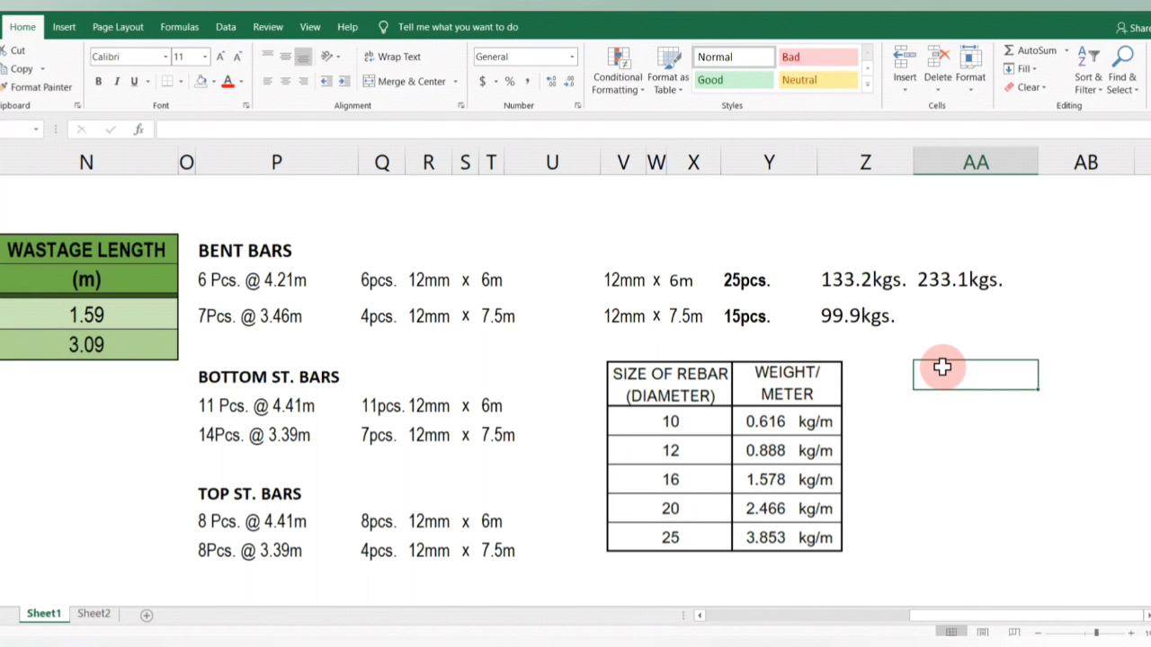
Multiply the total weight by 44 with =233.1*44 in column AA beside the weight table's header, and apply comma style to the result.
{"action": "left_click", "coordinate": [956, 290]}
{"action": "left_click", "coordinate": [934, 366]}
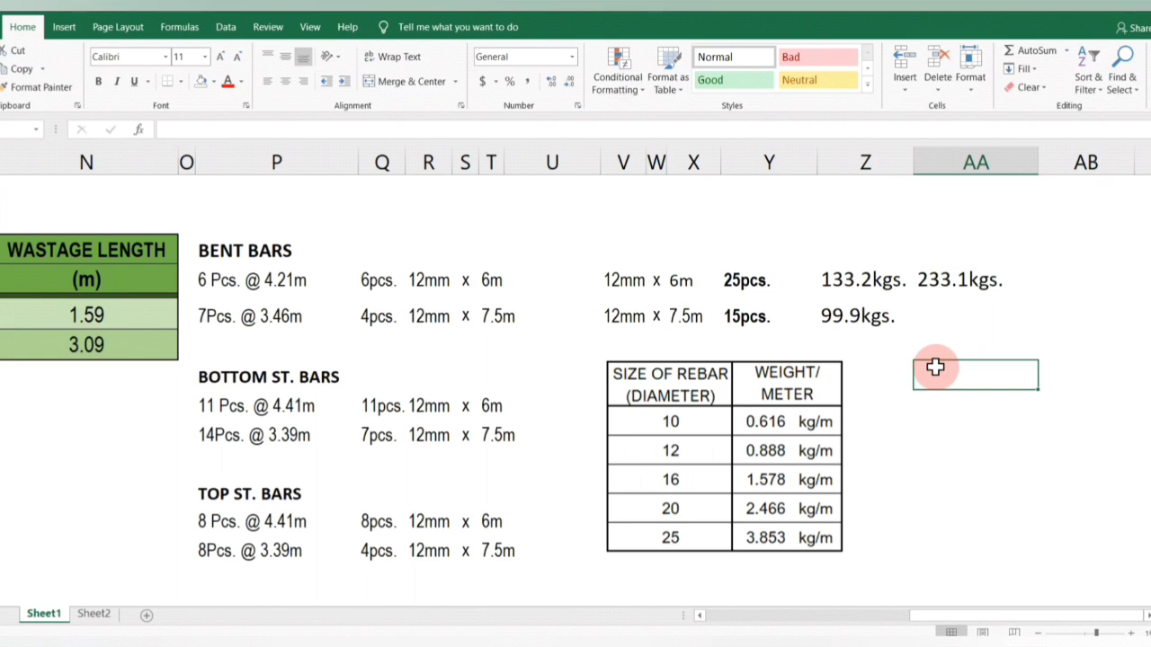
{"action": "type", "text": "2"}
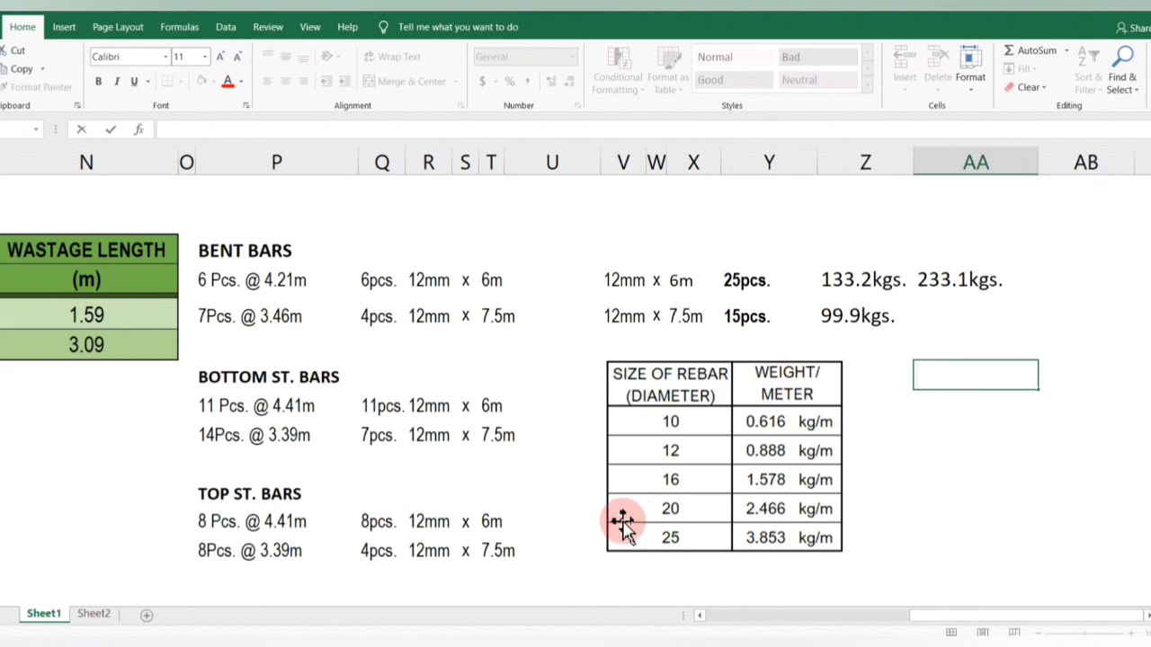
{"action": "type", "text": "="}
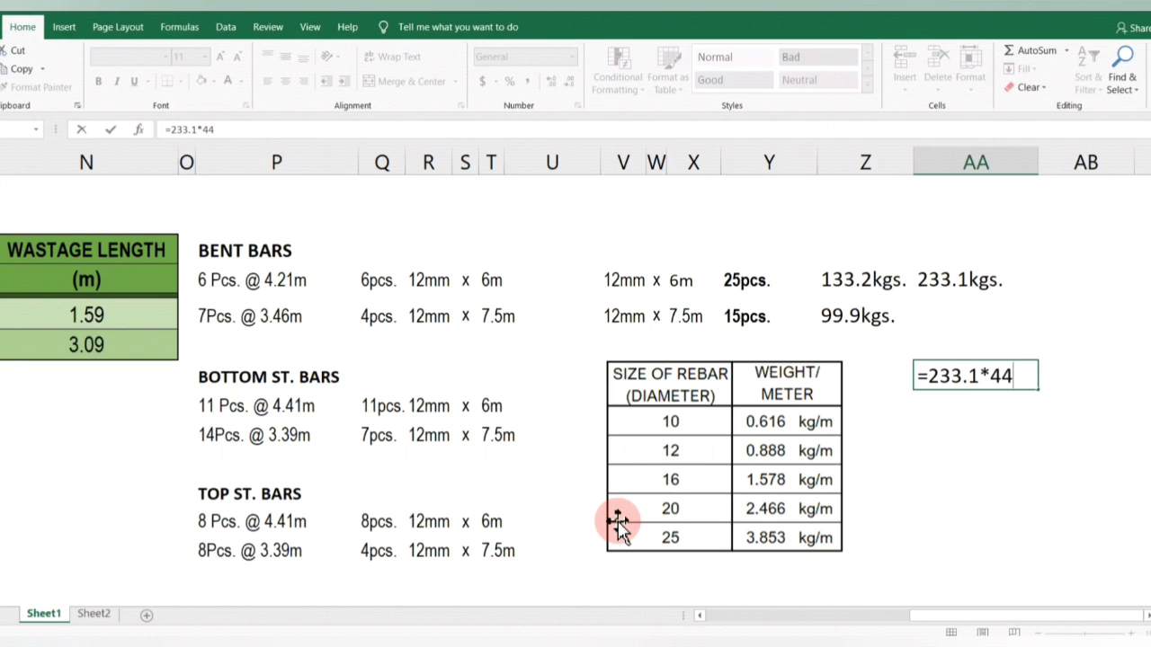
{"action": "type", "text": "233.1*44"}
{"action": "key", "text": "Return"}
{"action": "left_click", "coordinate": [950, 372]}
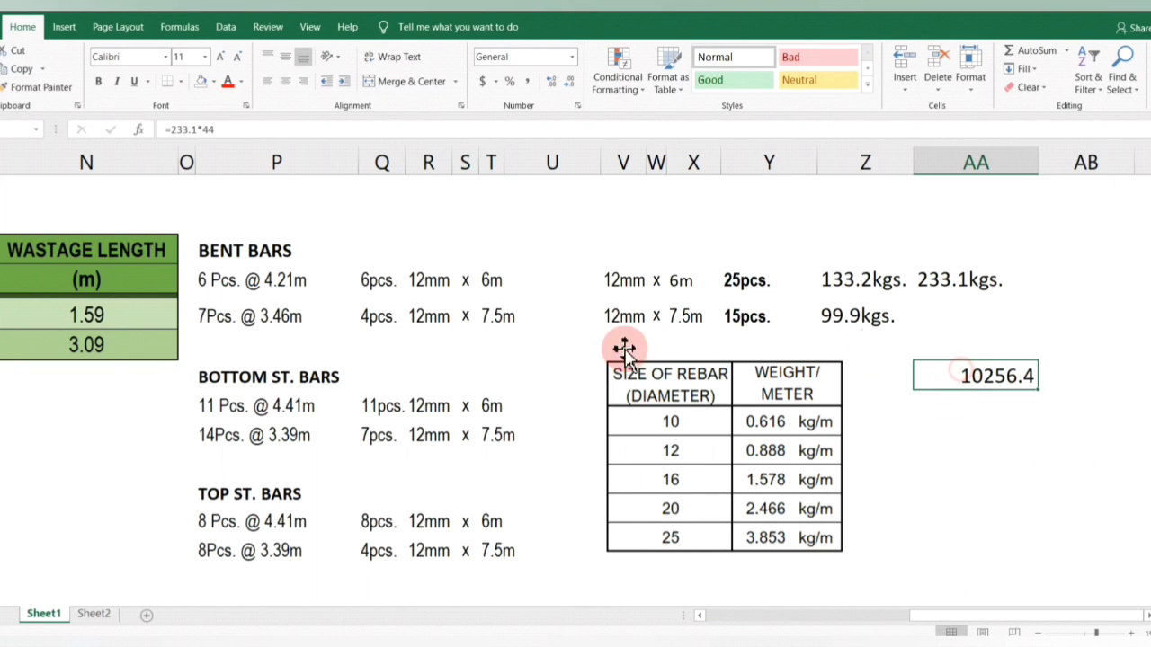
{"action": "left_click", "coordinate": [526, 81]}
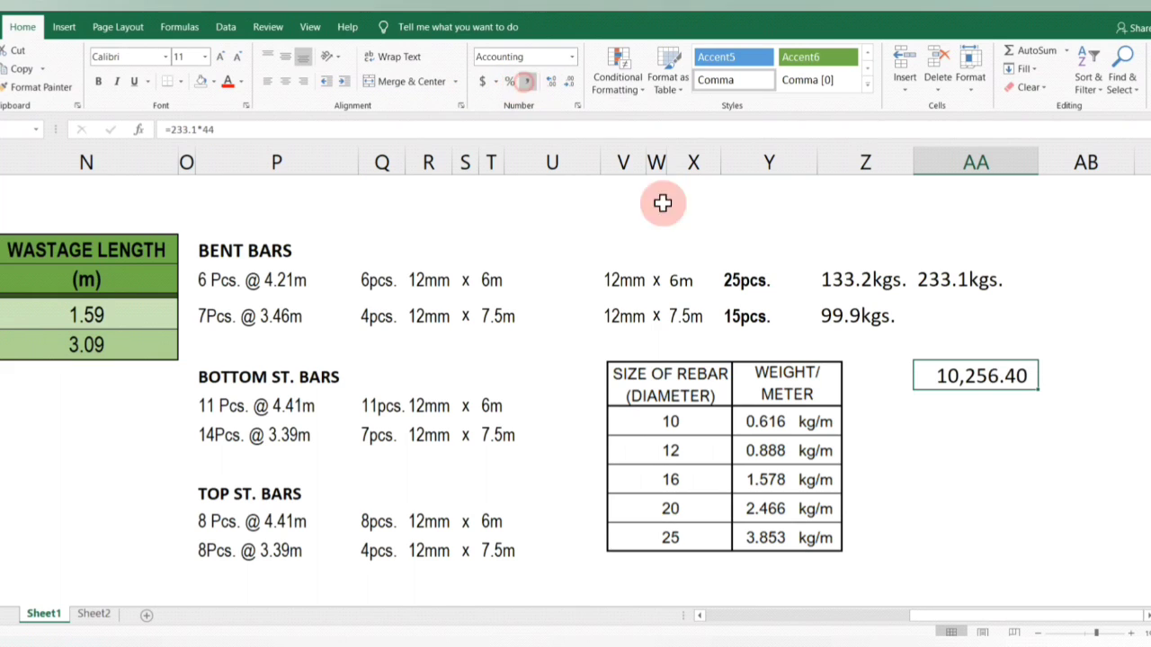
Multiply the total weight by 6 with the formula =233.1*6 in the cell directly below the 10,256.40 amount.
{"action": "left_click", "coordinate": [963, 405]}
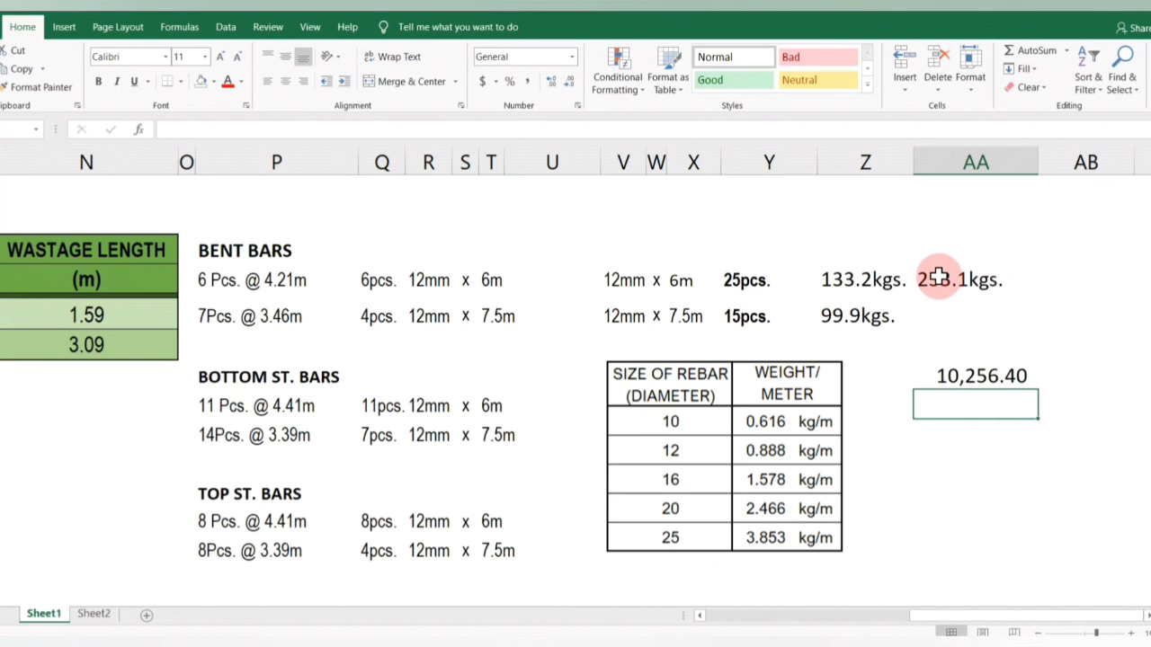
{"action": "double_click", "coordinate": [954, 410]}
{"action": "type", "text": "=233.1*6"}
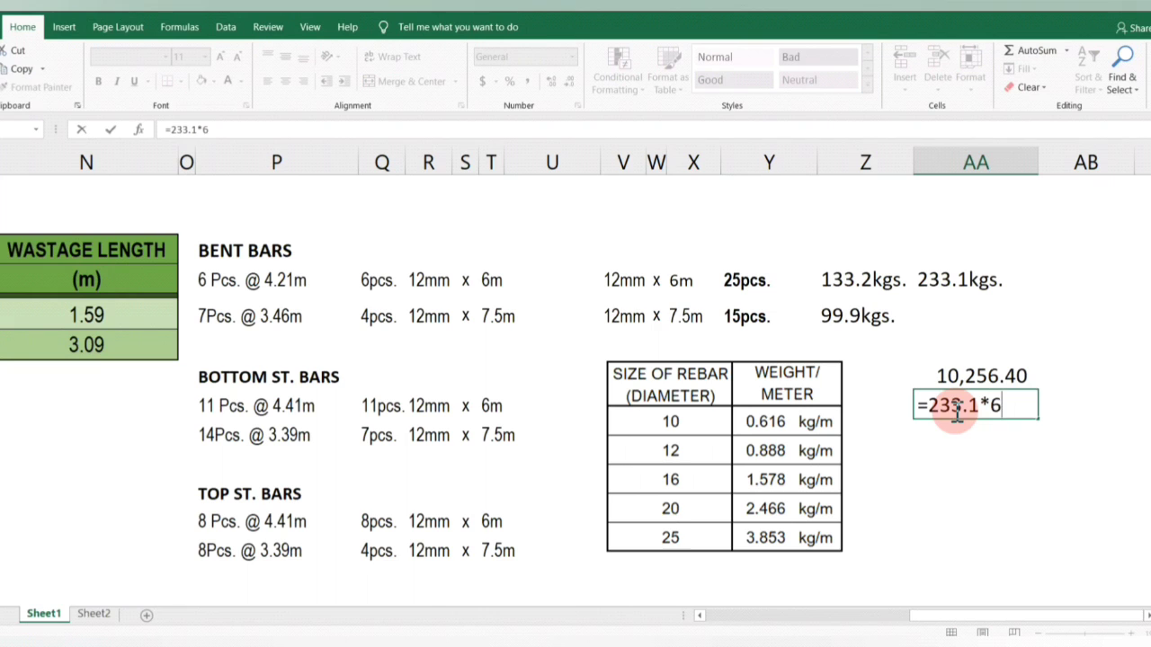
{"action": "key", "text": "Return"}
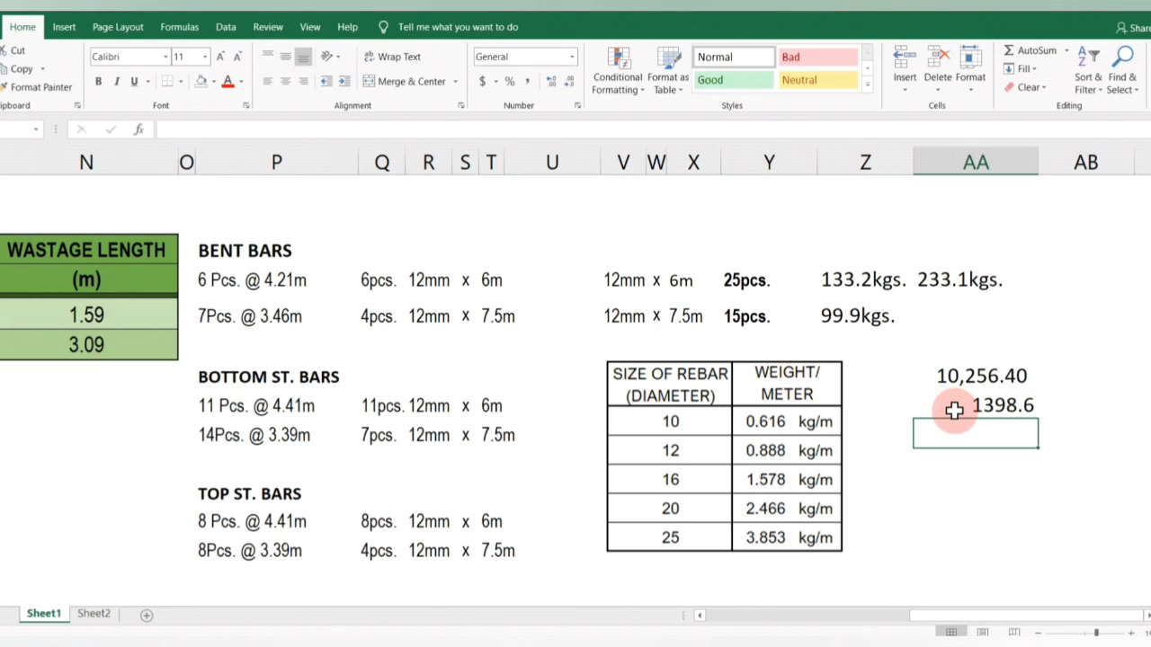
Apply comma style to the =233.1*6 result in column AA and select it together with the amount above.
{"action": "left_click", "coordinate": [1014, 411]}
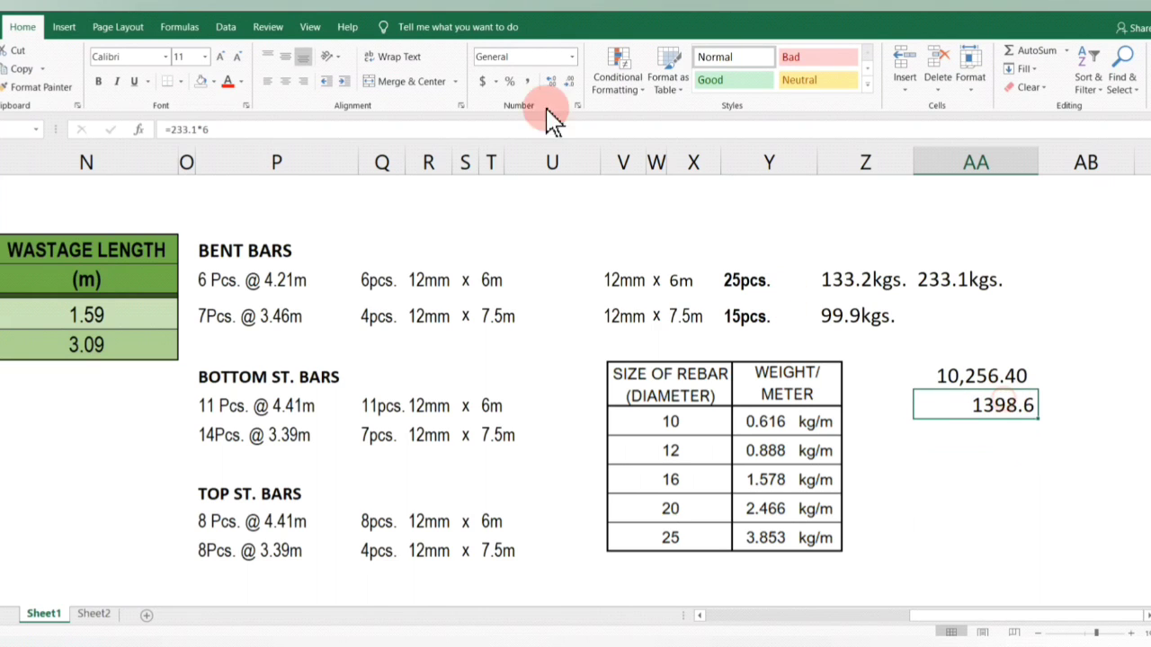
{"action": "left_click", "coordinate": [527, 81]}
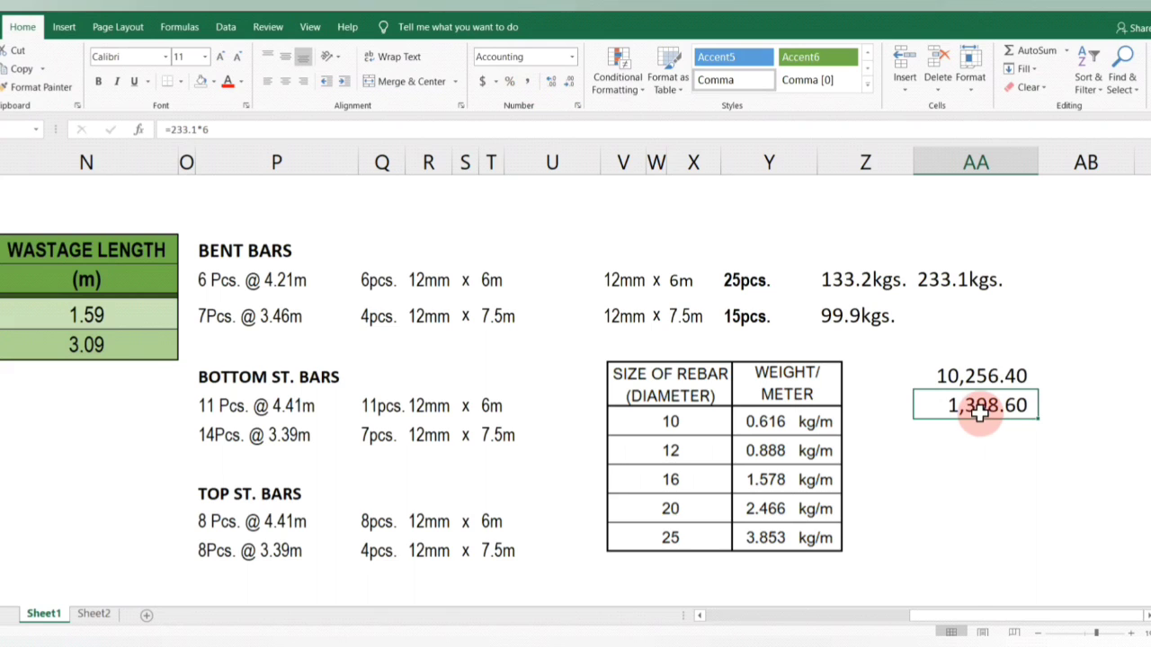
{"action": "left_click_drag", "start_coordinate": [982, 365], "coordinate": [977, 409]}
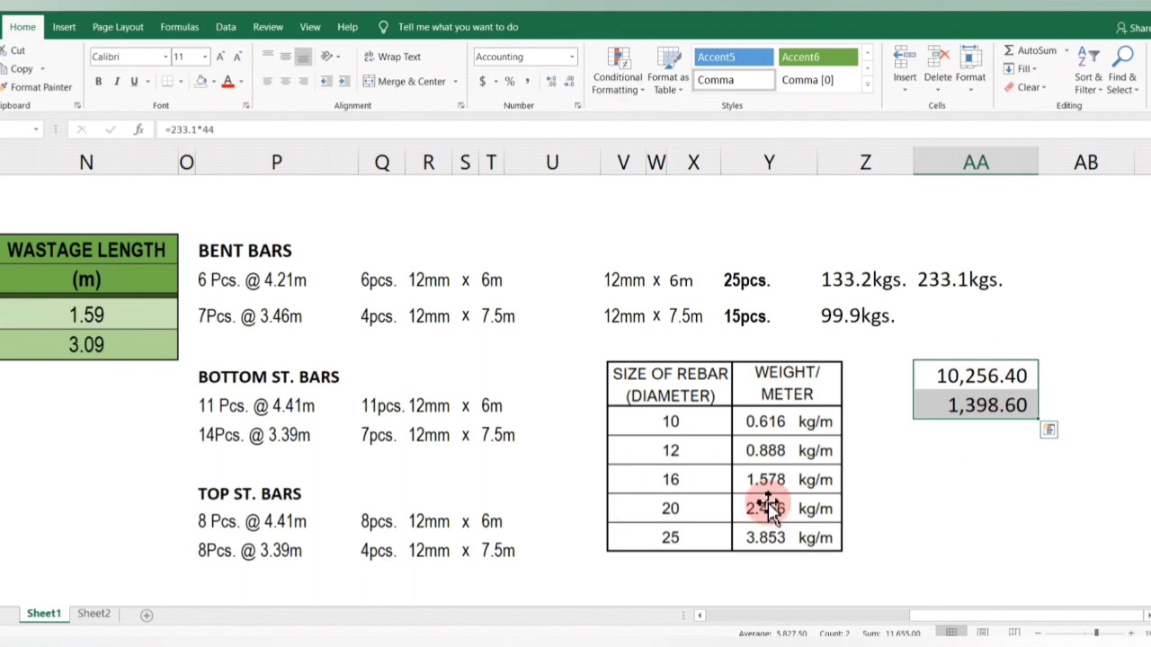
Add the two column AA amounts with the formula =AA15+AA33 in the cell directly below them.
{"action": "left_click", "coordinate": [972, 445]}
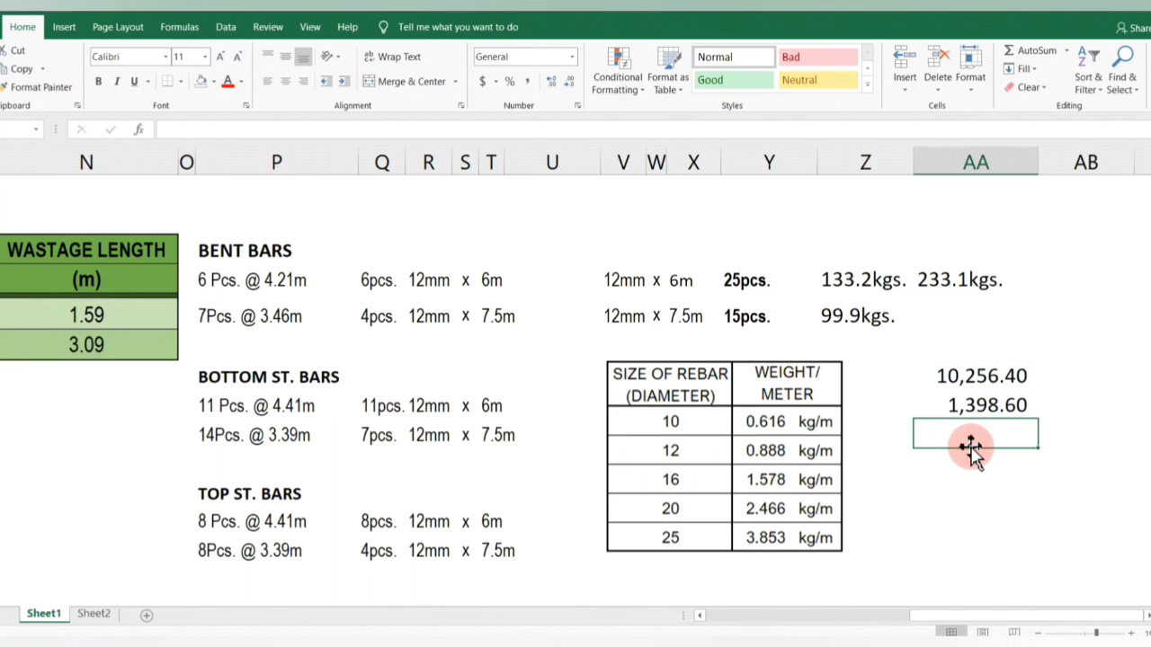
{"action": "type", "text": "="}
{"action": "left_click", "coordinate": [978, 378]}
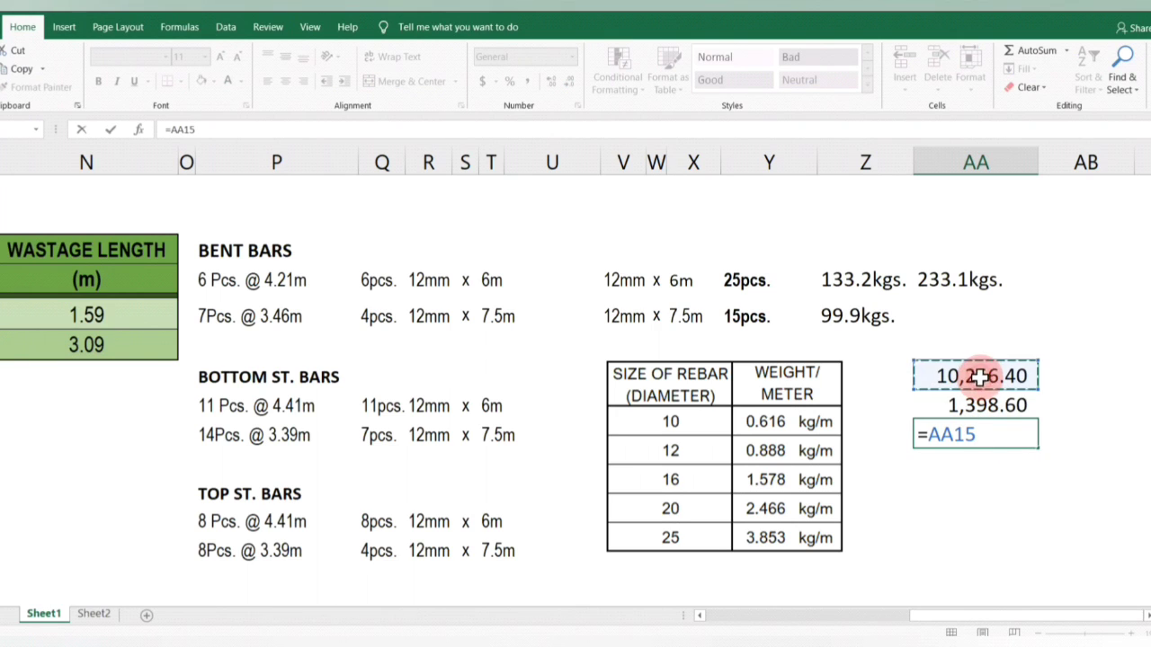
{"action": "type", "text": "+"}
{"action": "left_click", "coordinate": [985, 406]}
{"action": "key", "text": "Return"}
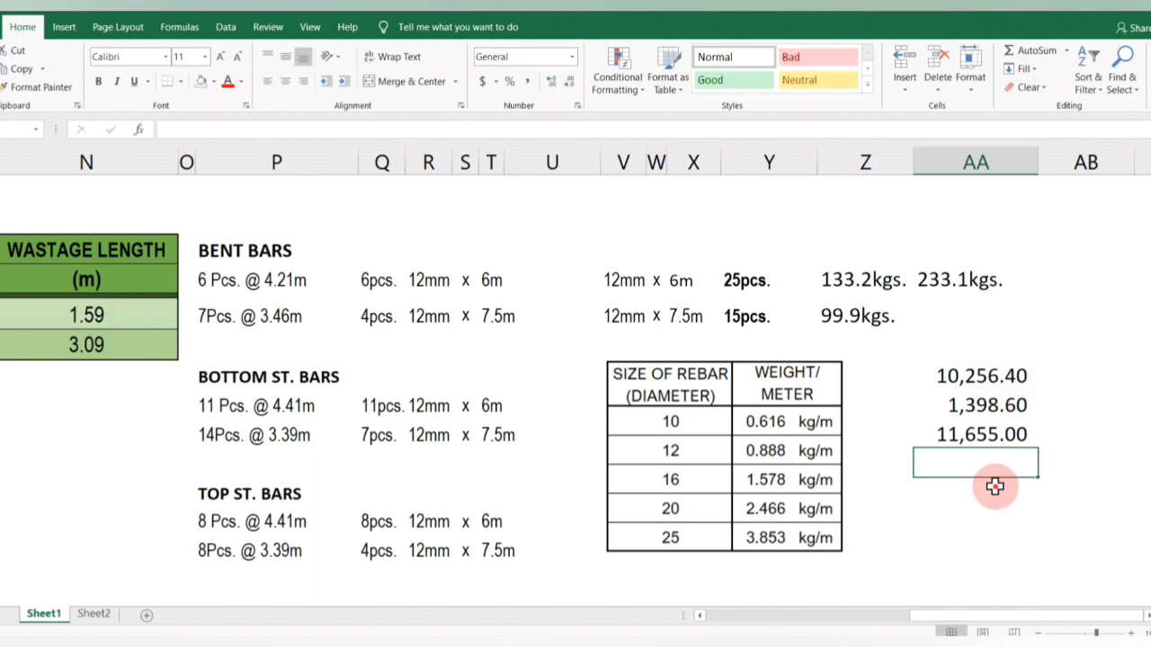
{"action": "left_click", "coordinate": [984, 436]}
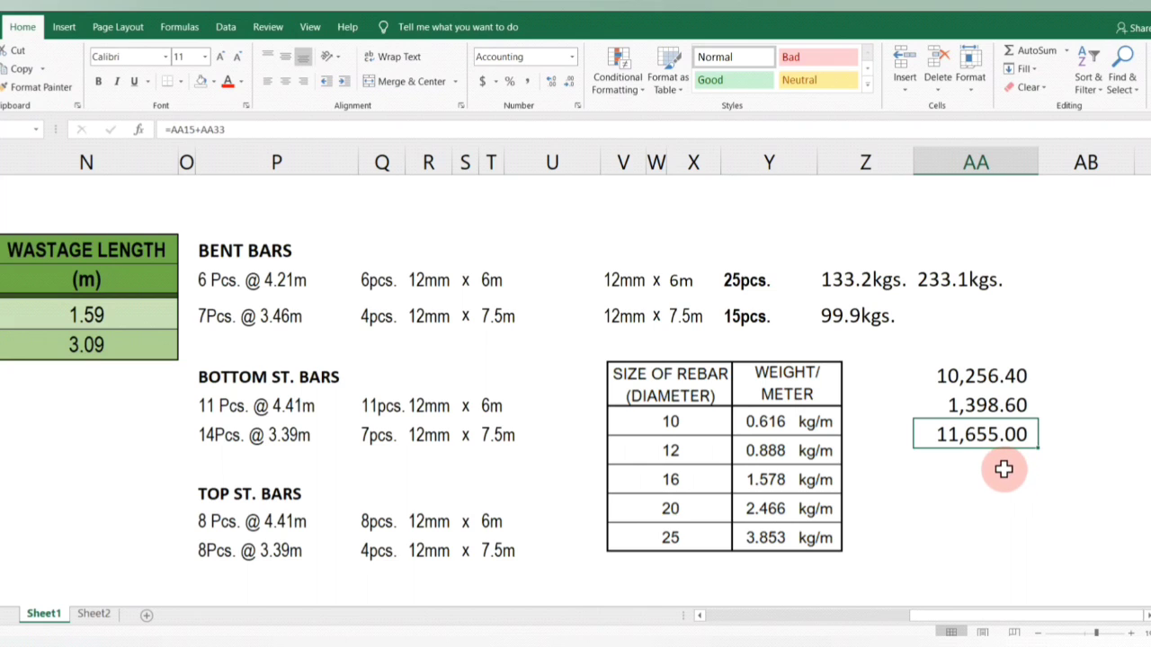
{"action": "left_click", "coordinate": [971, 471]}
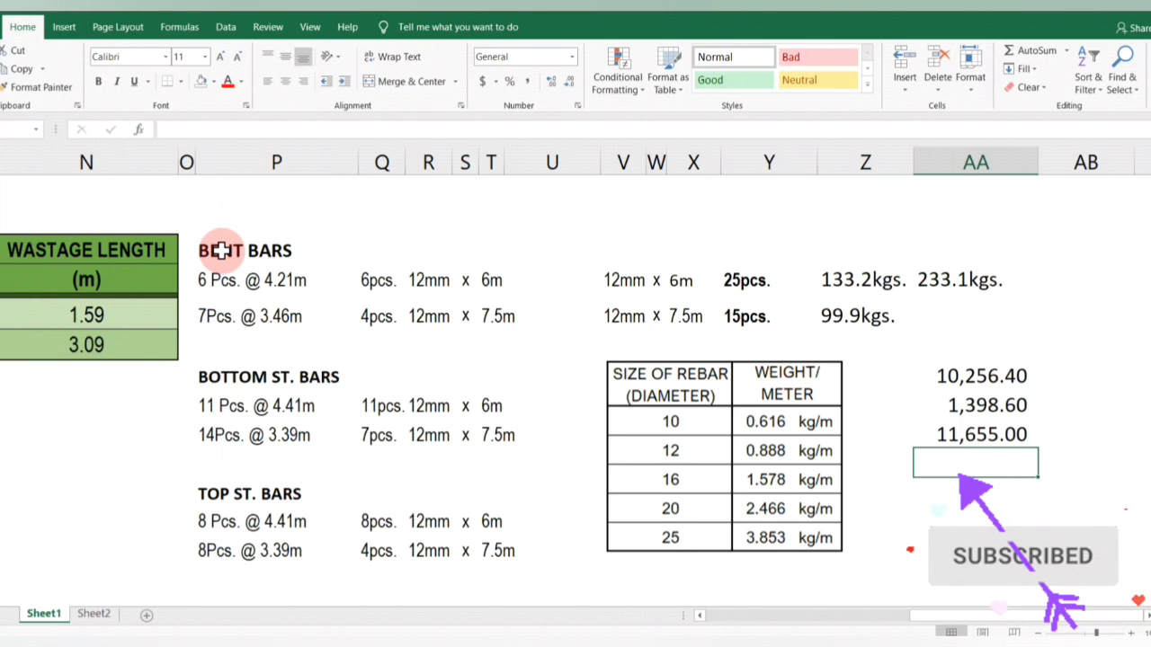
{"action": "left_click", "coordinate": [966, 513]}
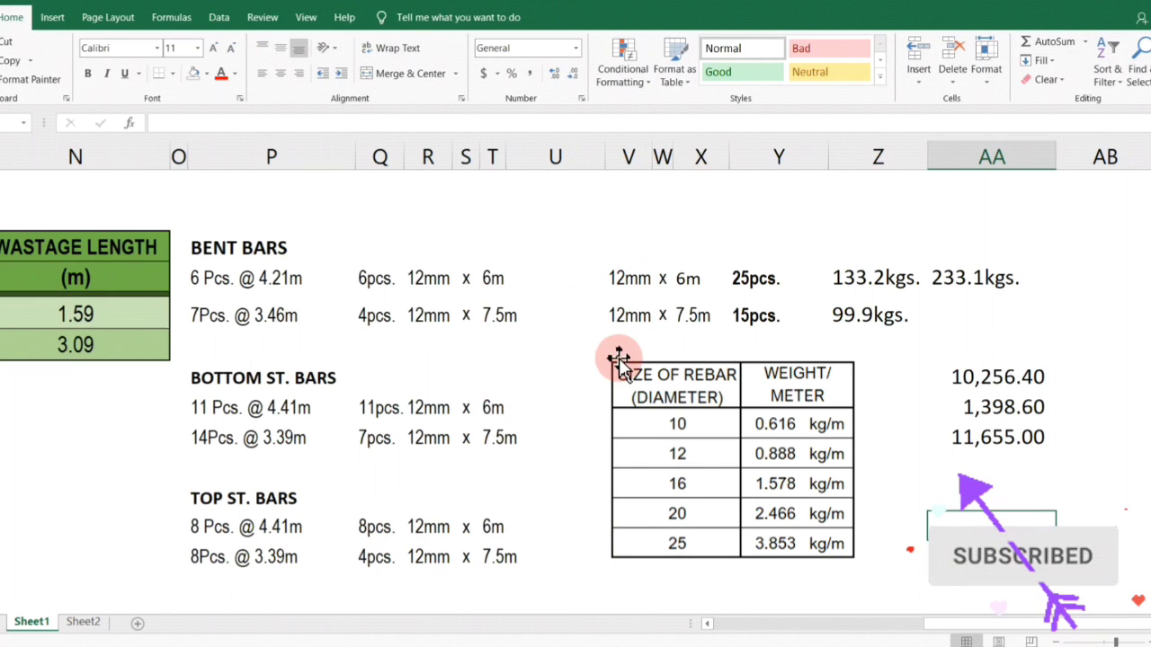
{"action": "left_click", "coordinate": [547, 274]}
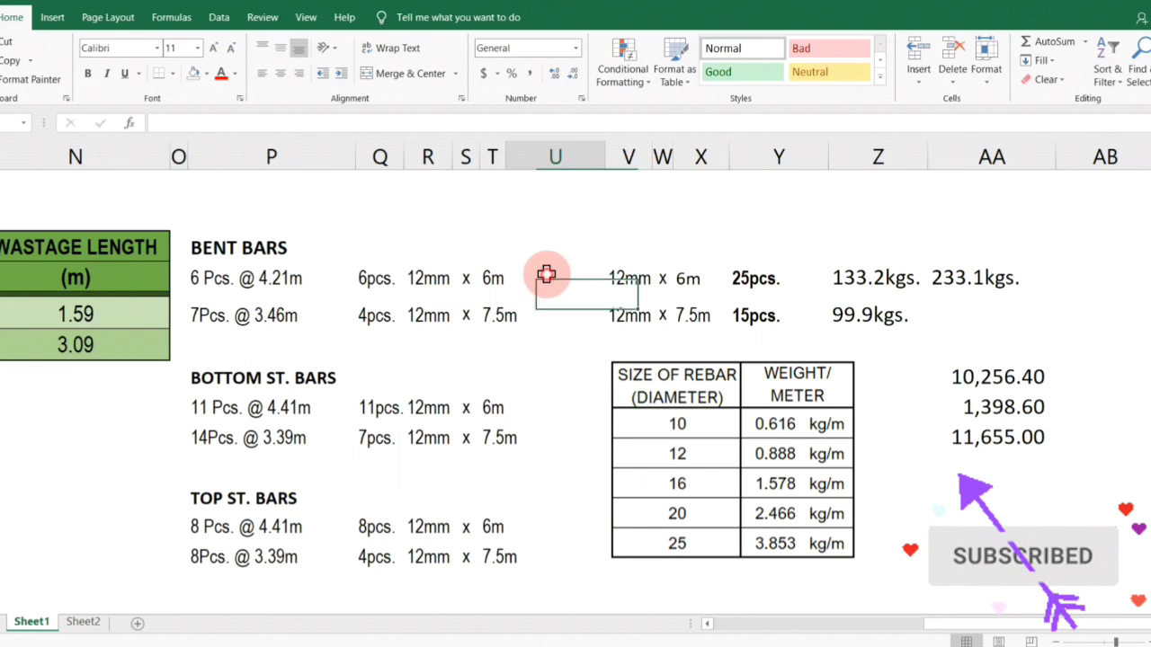